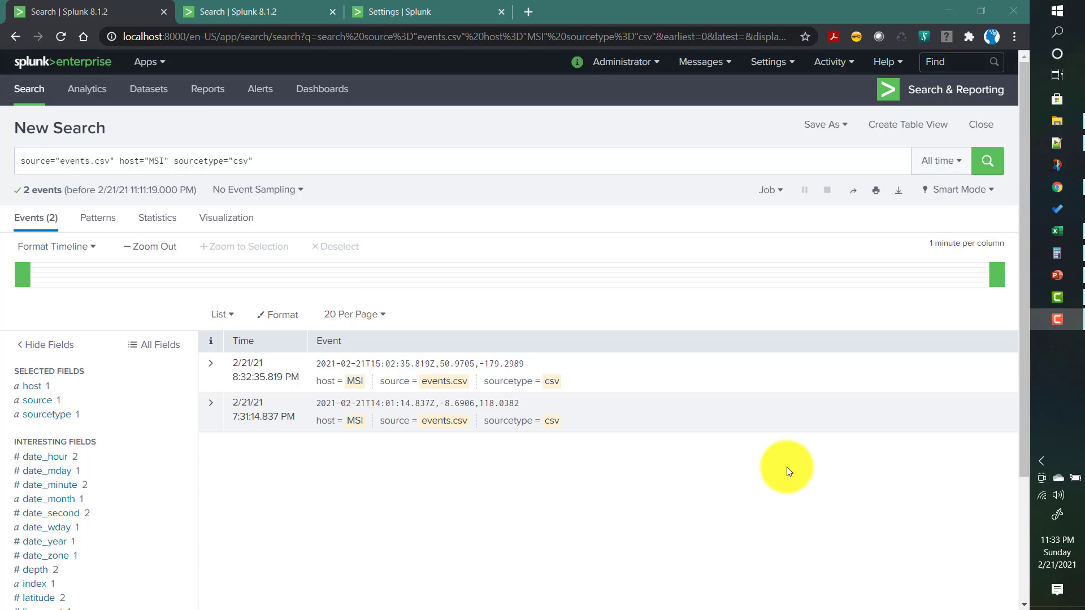
Step: Switch to the 4.5_day.csv workbook in Excel and examine the timestamps in the time column
click(1058, 232)
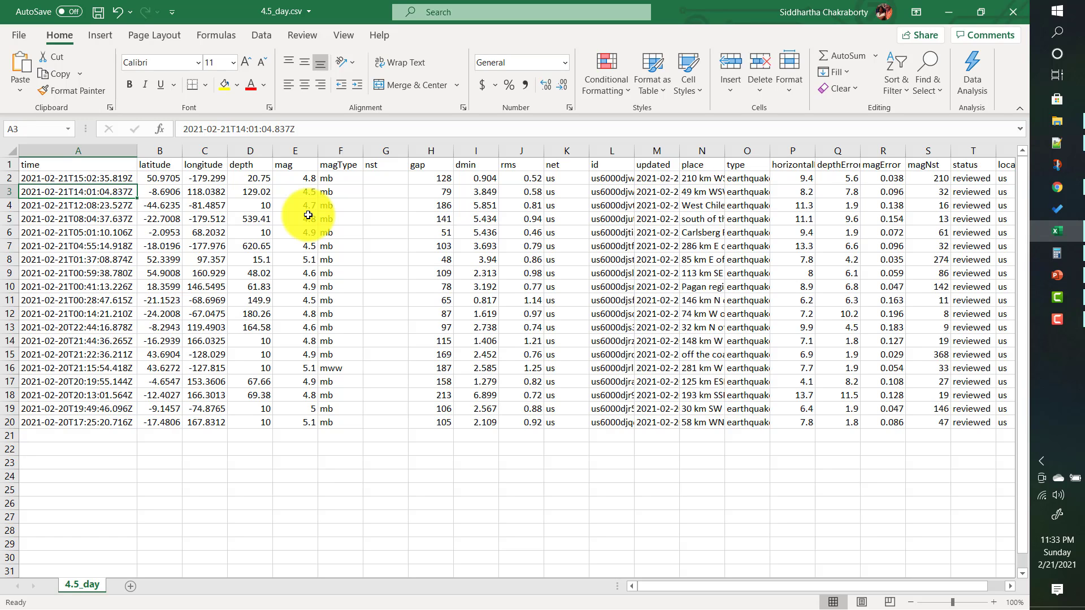
drag(53, 163, 112, 395)
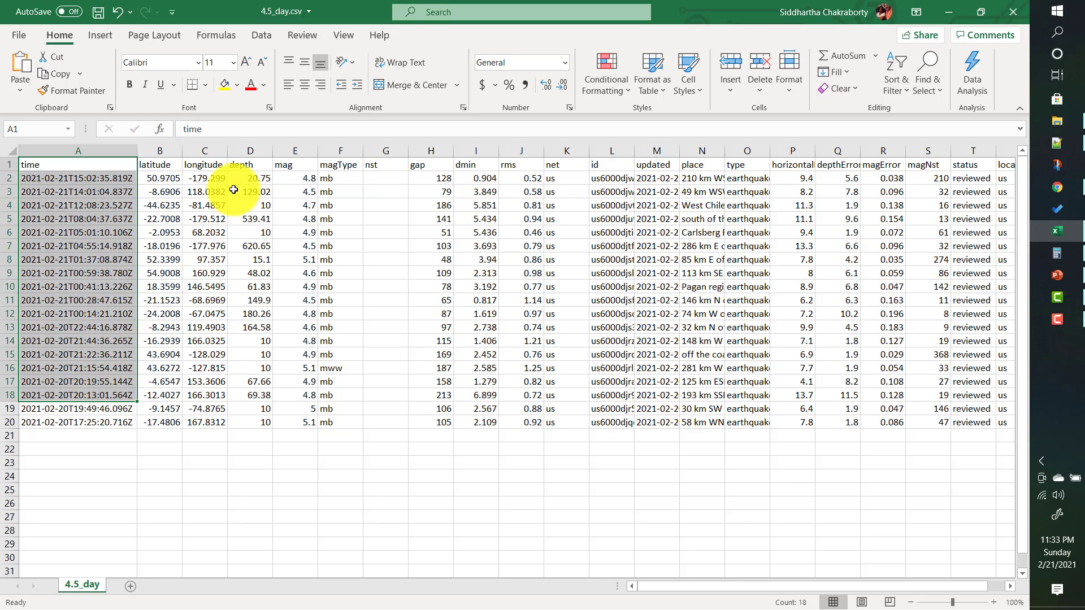
click(251, 179)
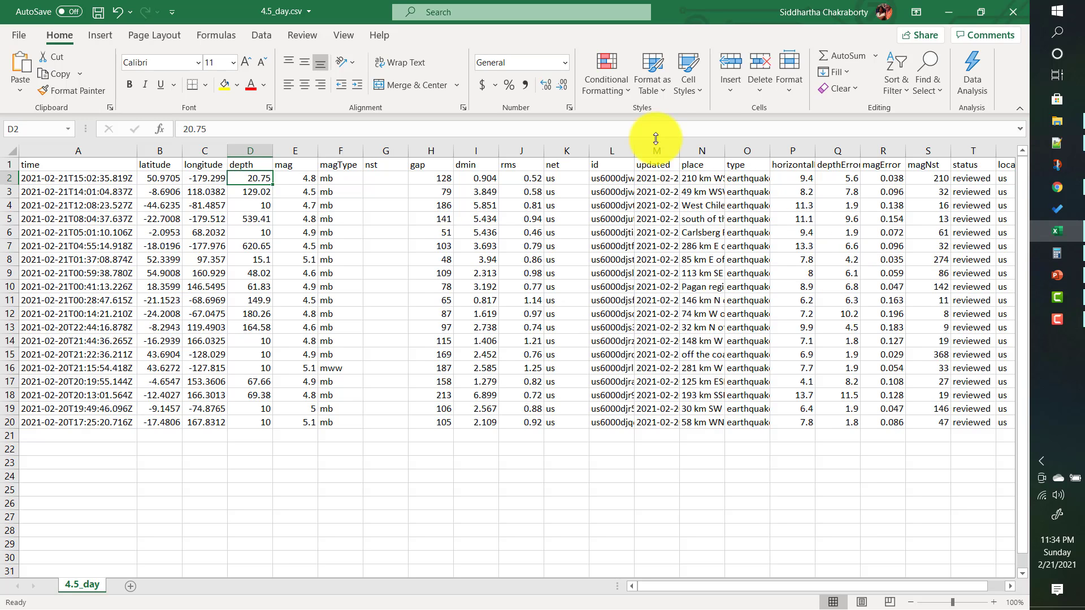
click(53, 164)
drag(53, 164, 106, 423)
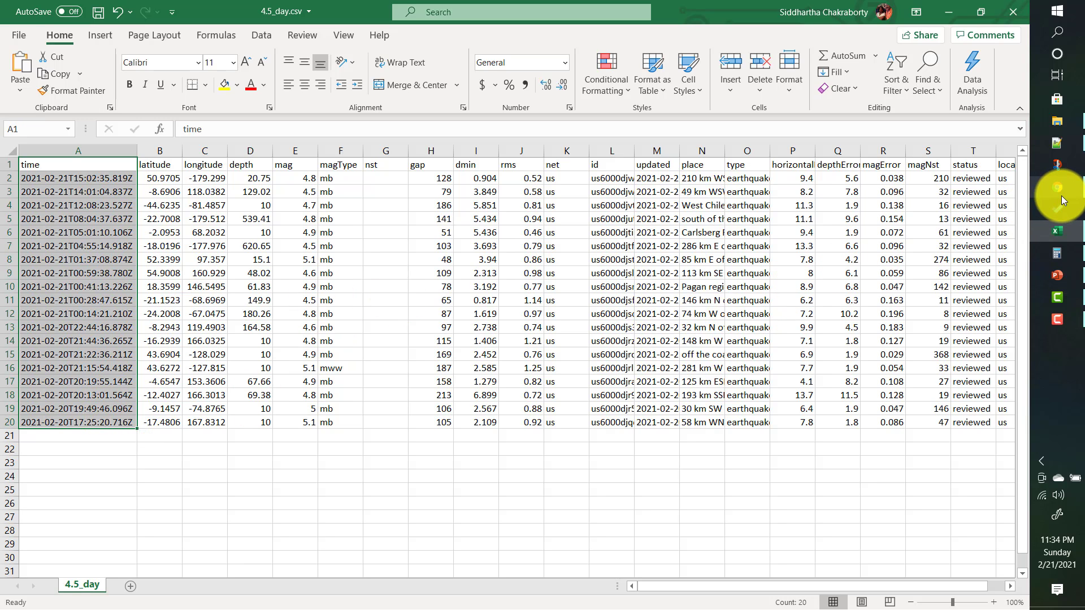
Step: Switch to Splunk in the browser and open the automatic lookup csv : LOOKUP-4.5_day_auto from the lookup settings
mouse_move(1061, 196)
click(958, 204)
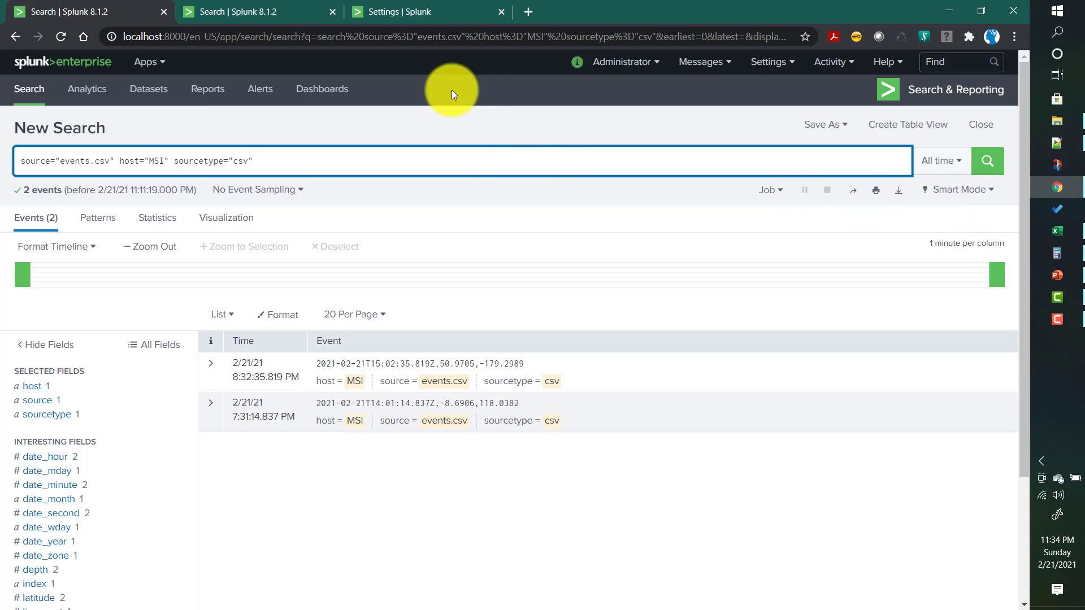
click(398, 11)
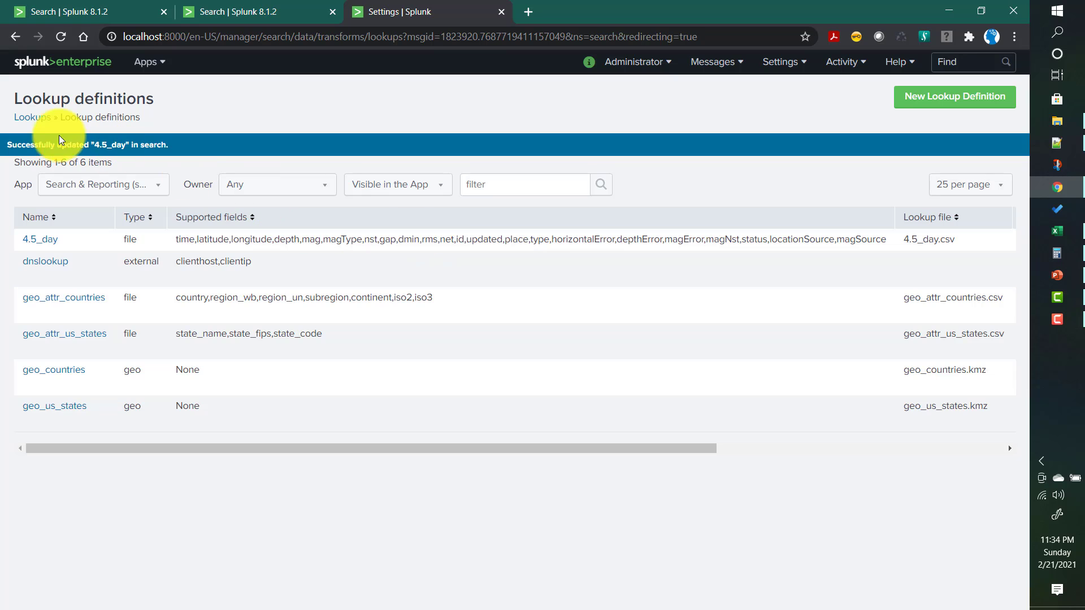
click(32, 119)
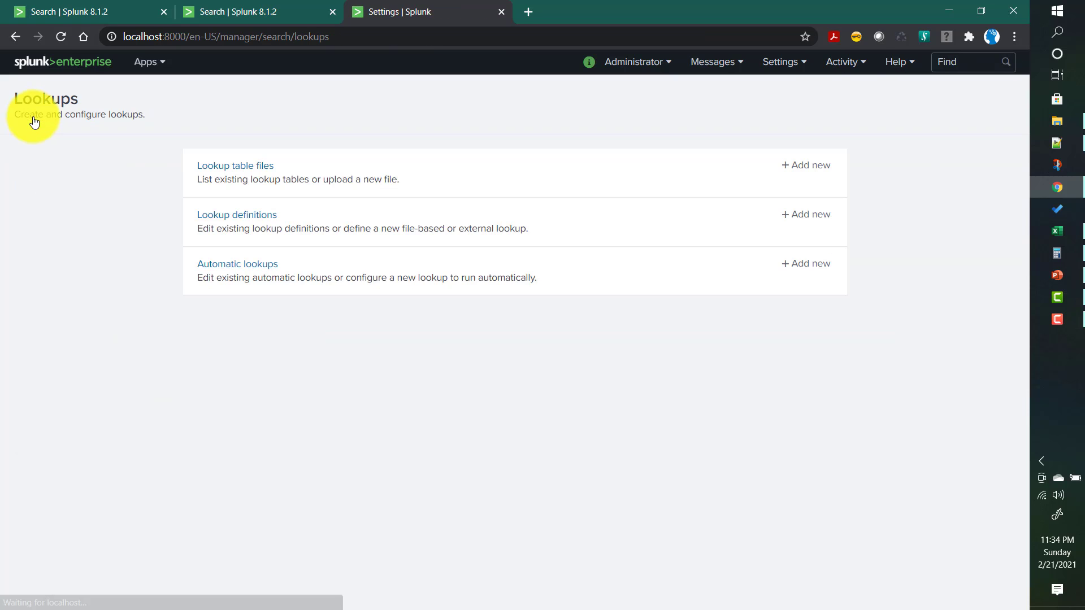
click(226, 271)
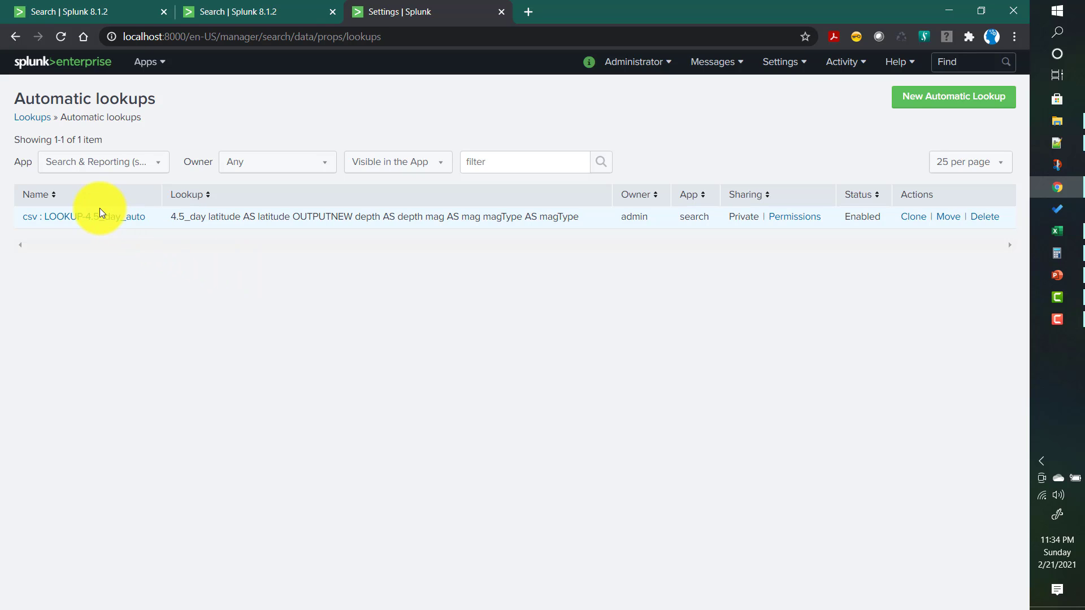
click(103, 222)
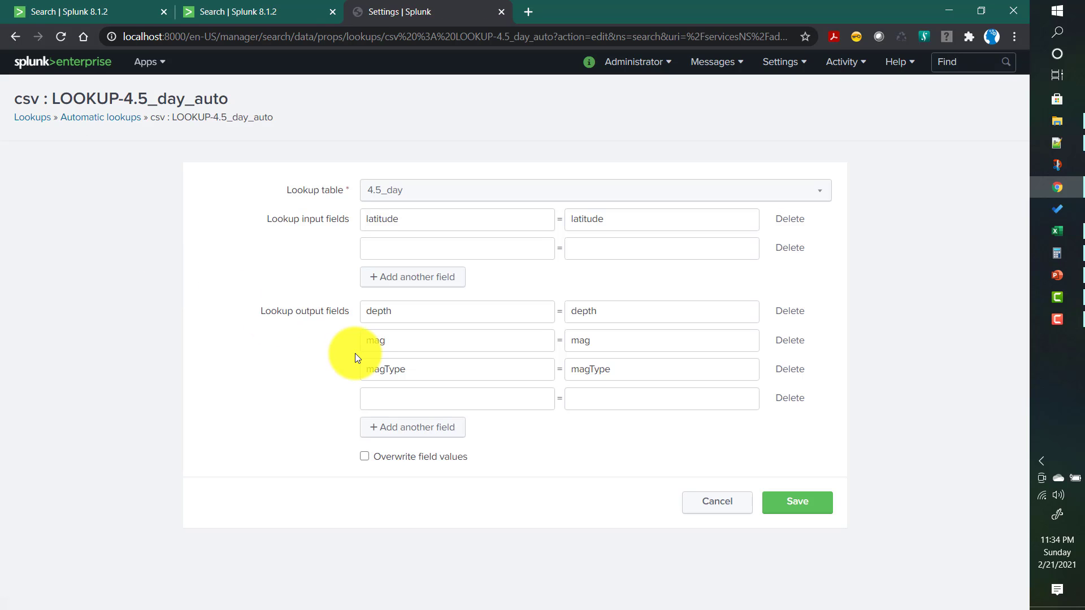
Step: Review the automatic lookup's latitude input field and its depth, mag and magType output fields
double_click(381, 218)
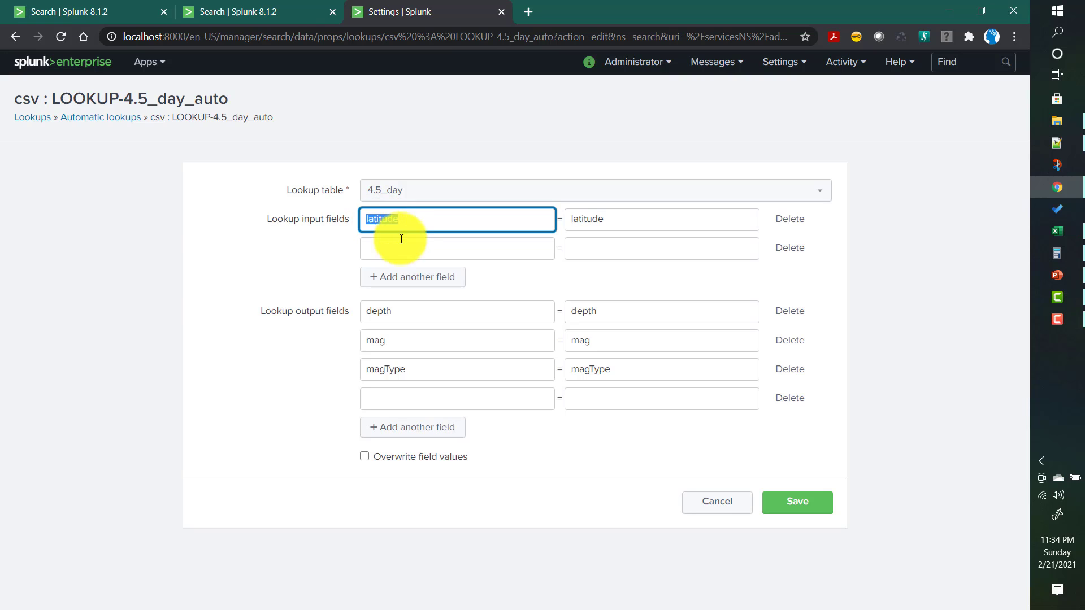
double_click(381, 311)
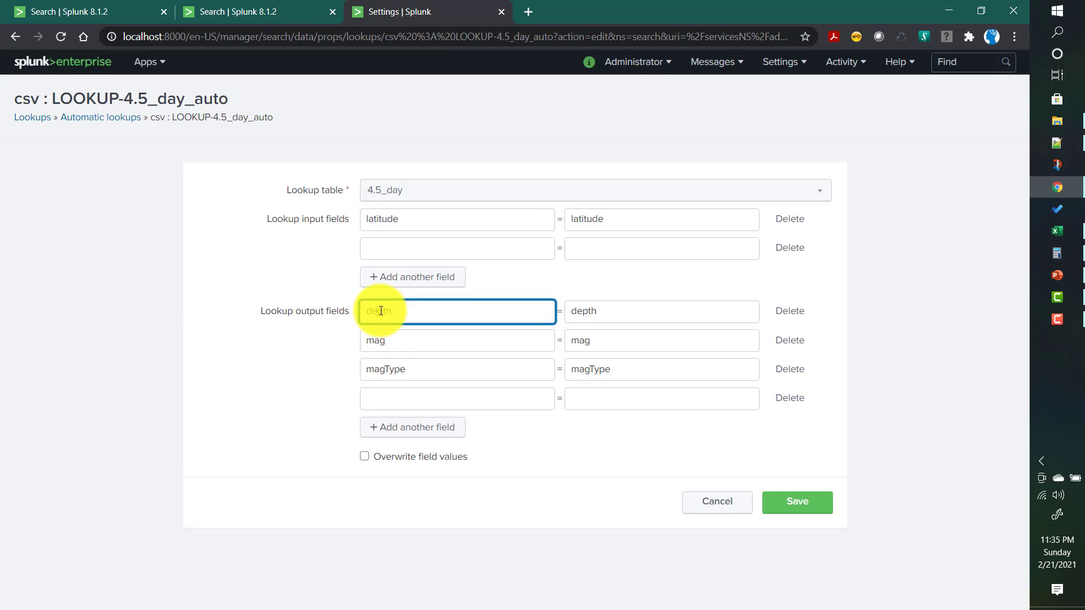
double_click(369, 340)
double_click(392, 370)
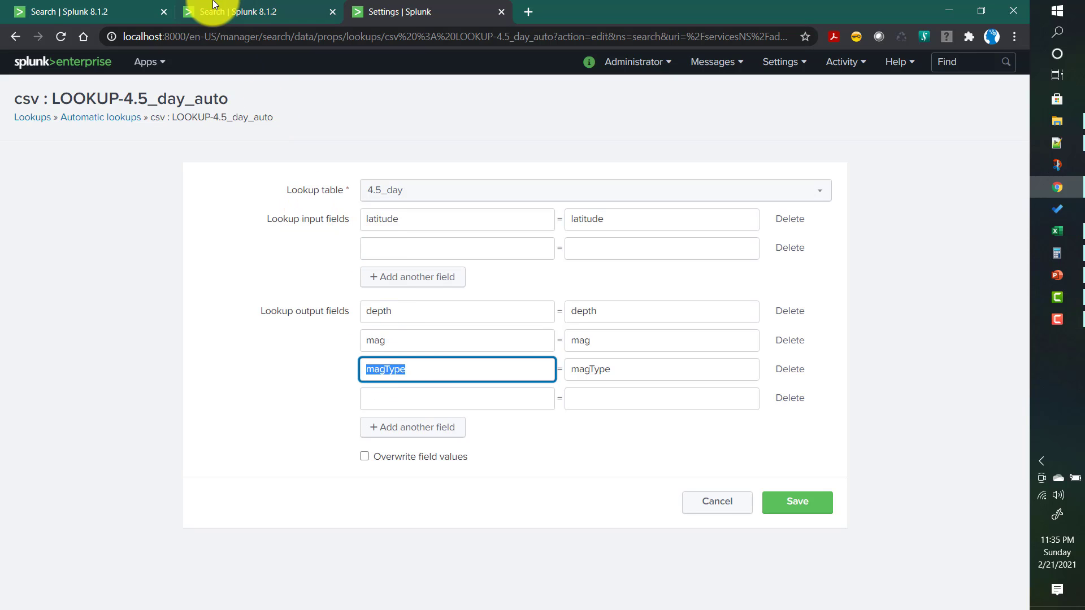
Step: Check the open Splunk searches, switch to events.csv in Notepad++ and examine its time, latitude and longitude header fields
click(229, 15)
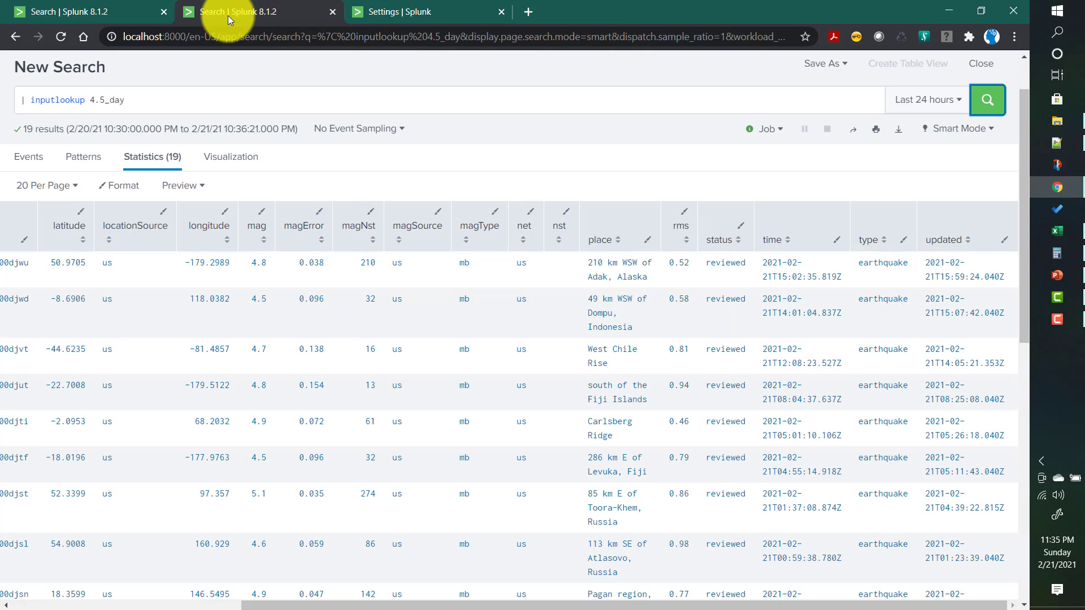
click(91, 13)
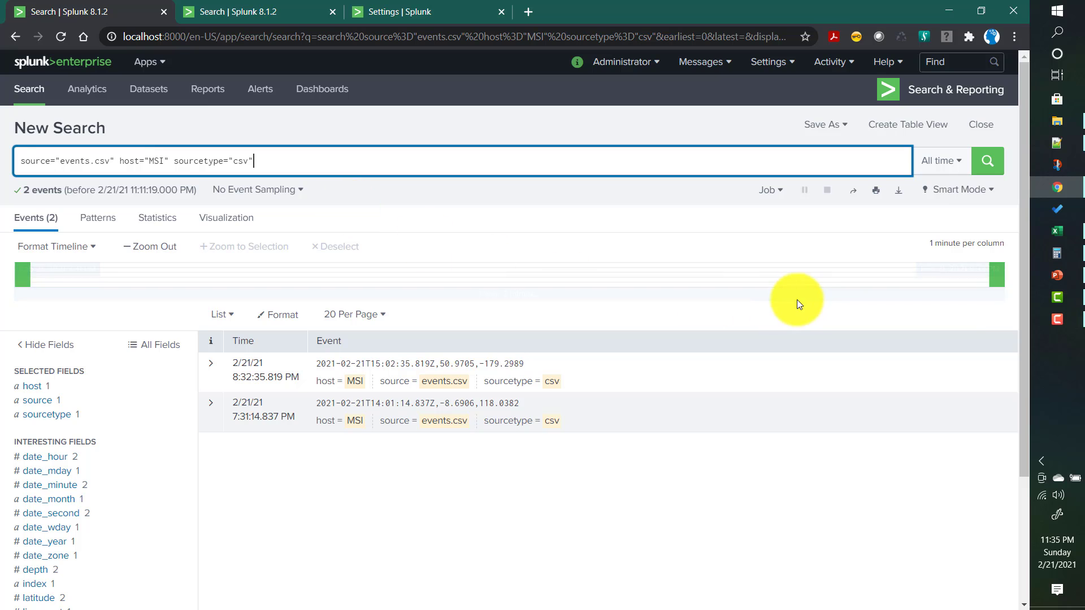
click(1060, 143)
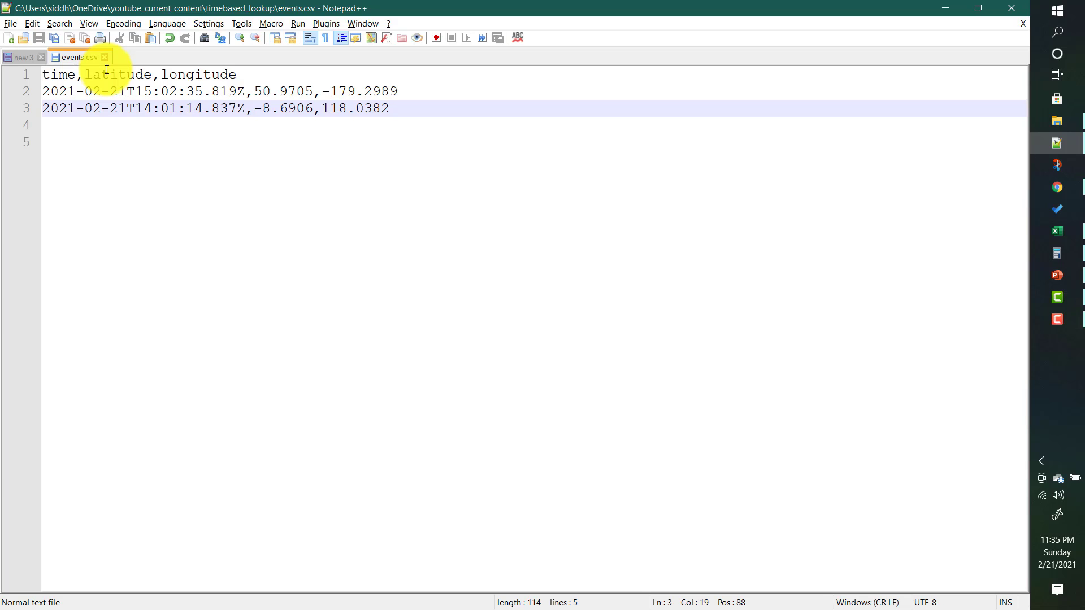
double_click(64, 73)
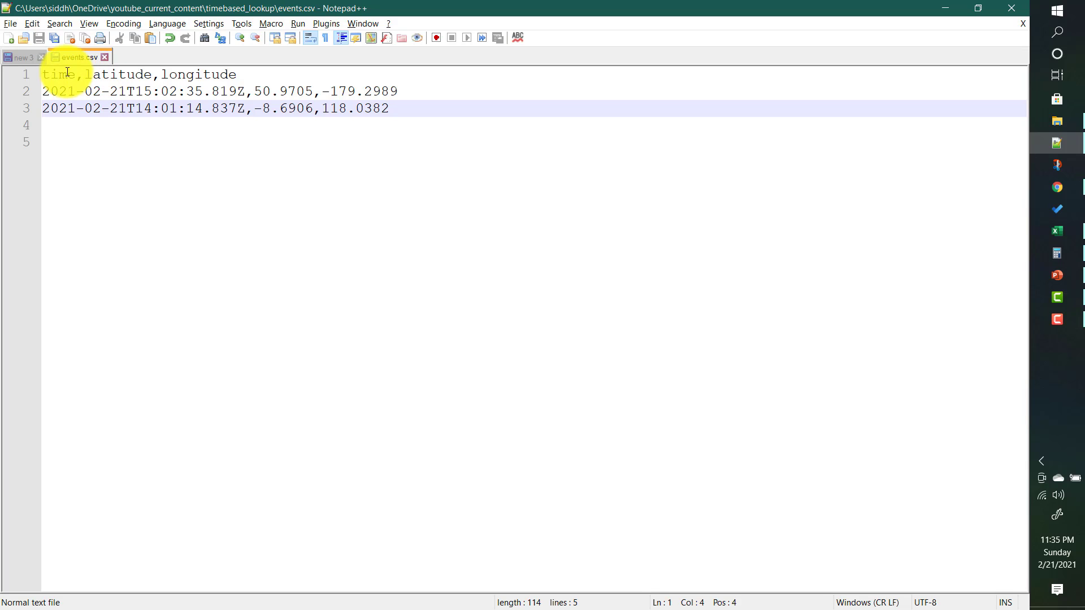
double_click(119, 77)
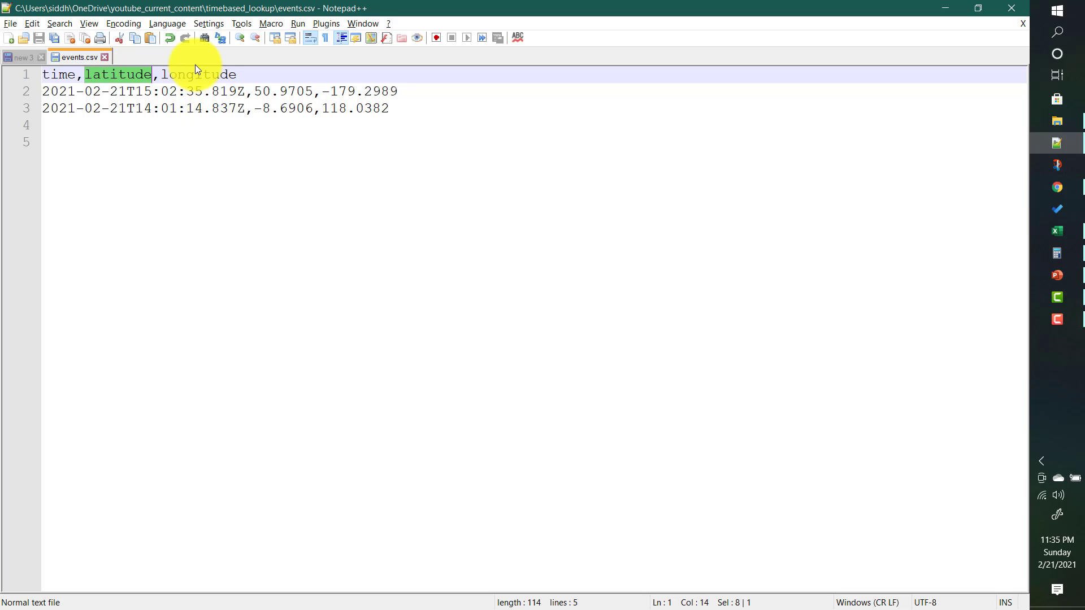
double_click(203, 75)
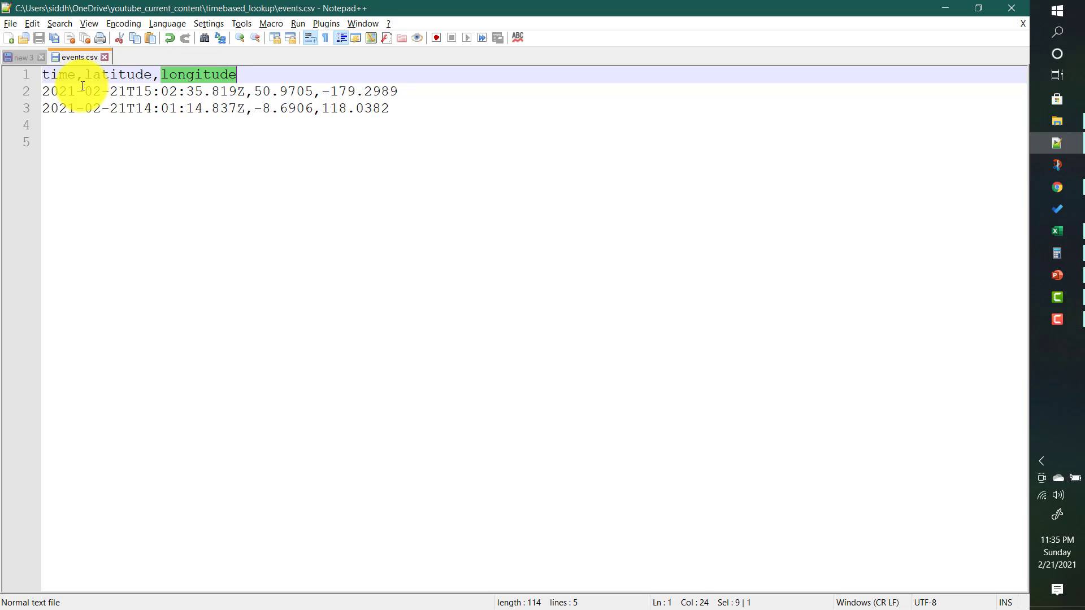
Step: Switch back to Splunk and rerun the events.csv search over all time to view its interesting fields
click(1058, 192)
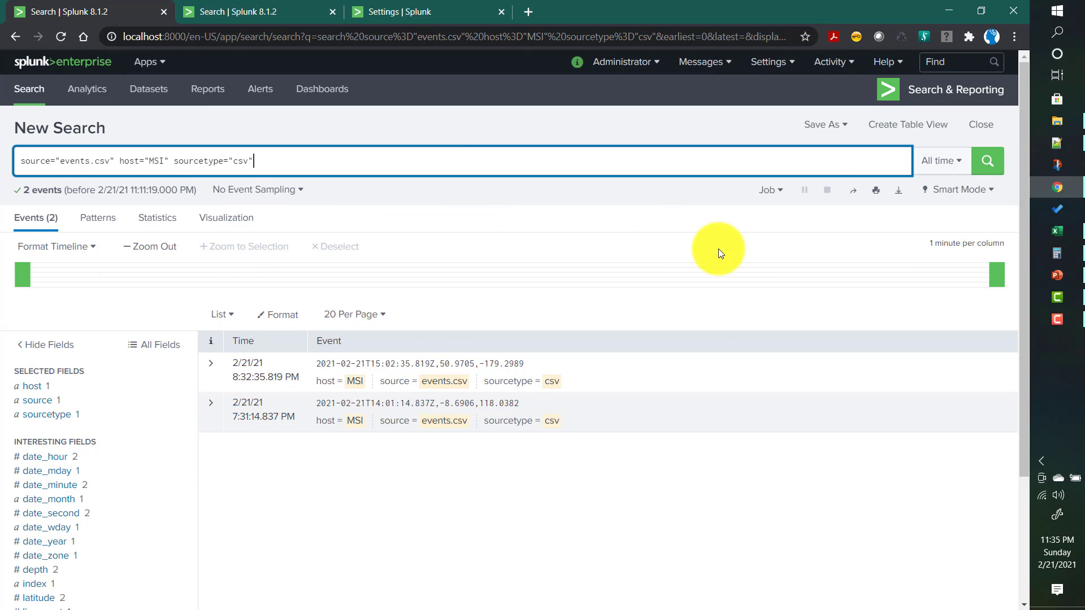
click(991, 167)
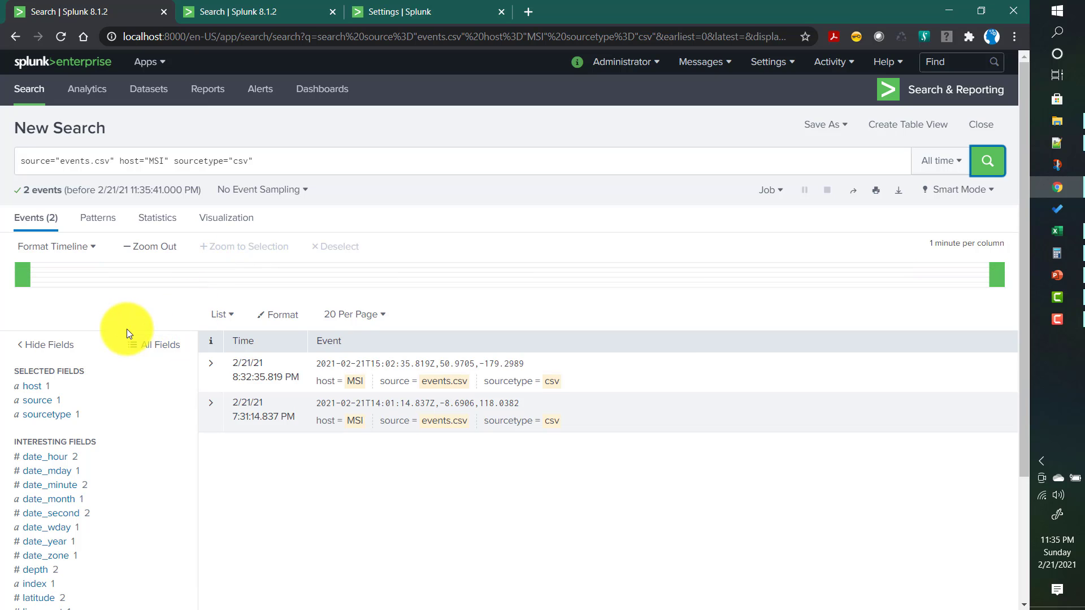
scroll(127, 328, down, 3)
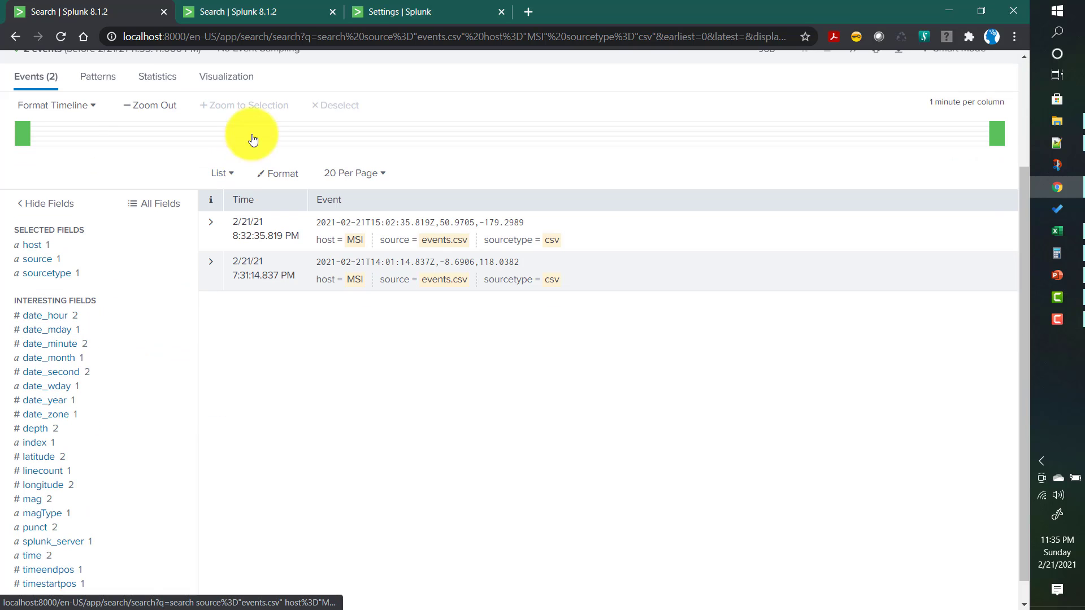
Step: Compare the automatic lookup's field mapping with the search results, inspecting the values of the latitude, depth, mag and magType fields
click(371, 11)
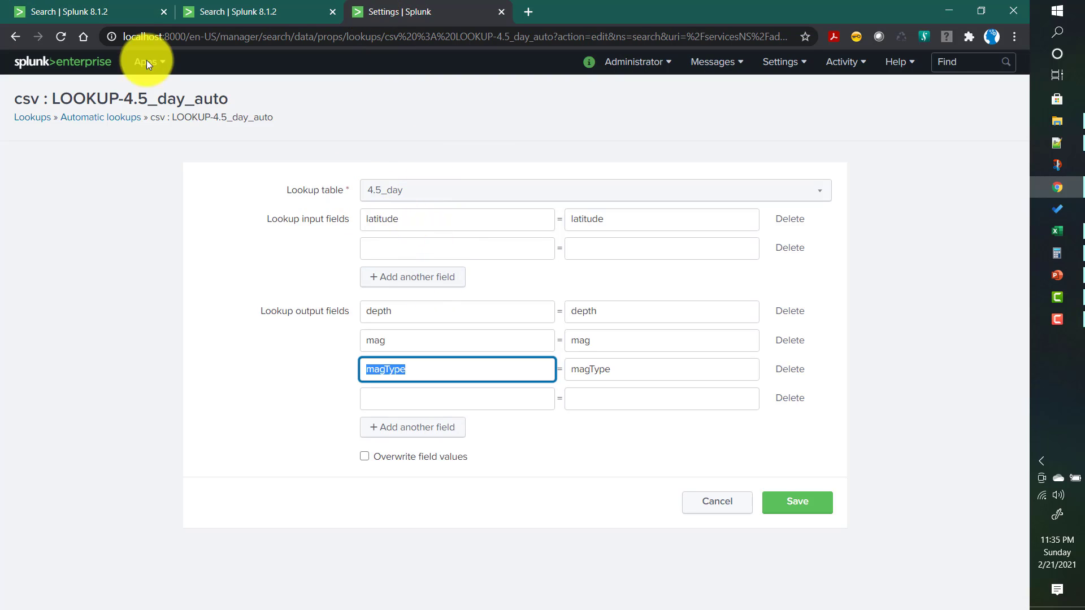
click(79, 16)
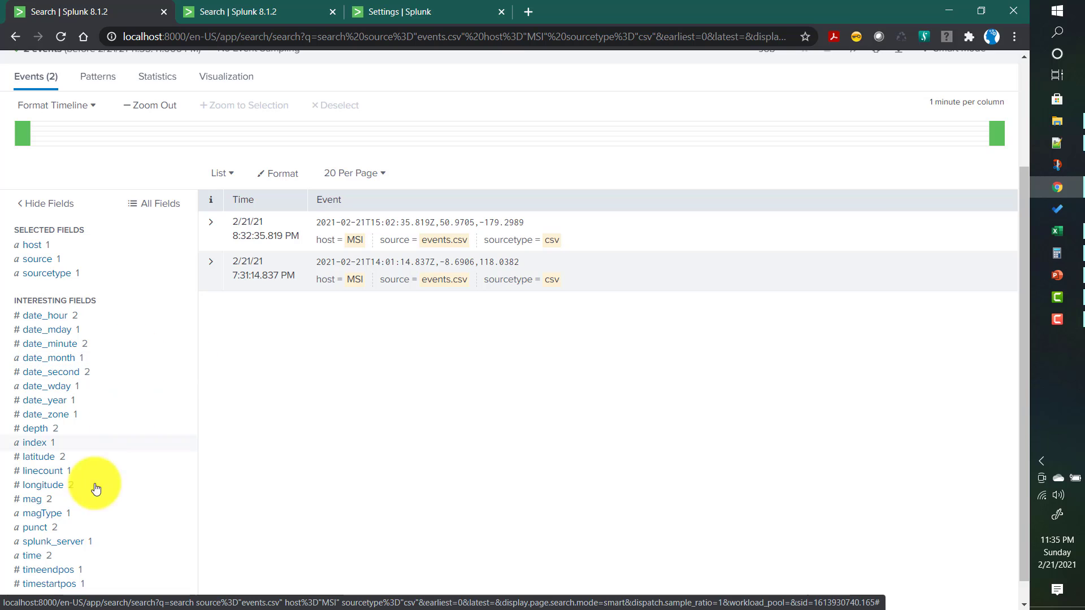
click(44, 459)
click(44, 460)
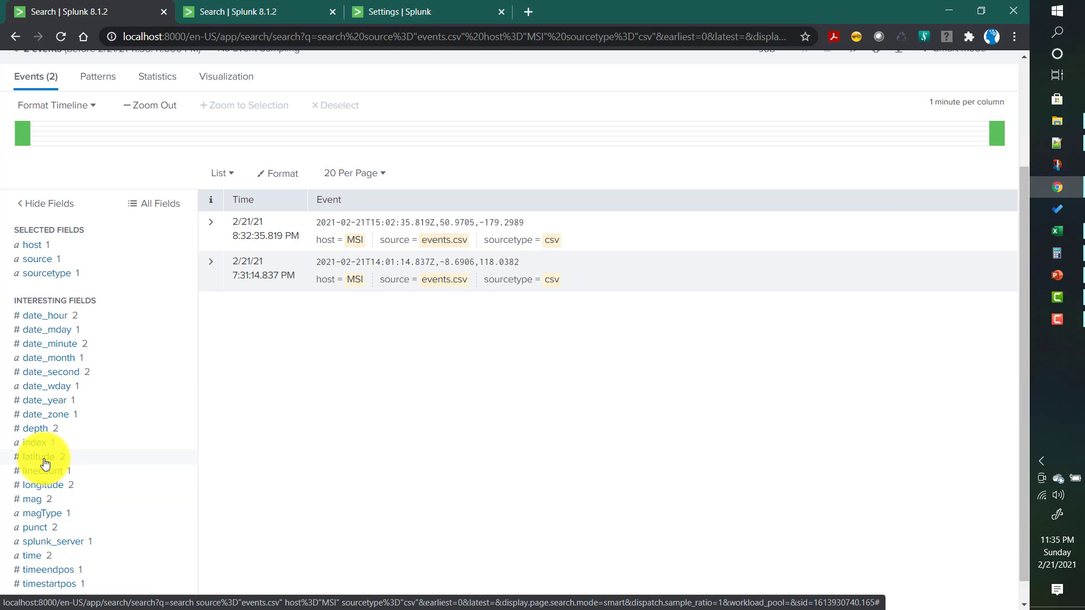
click(34, 433)
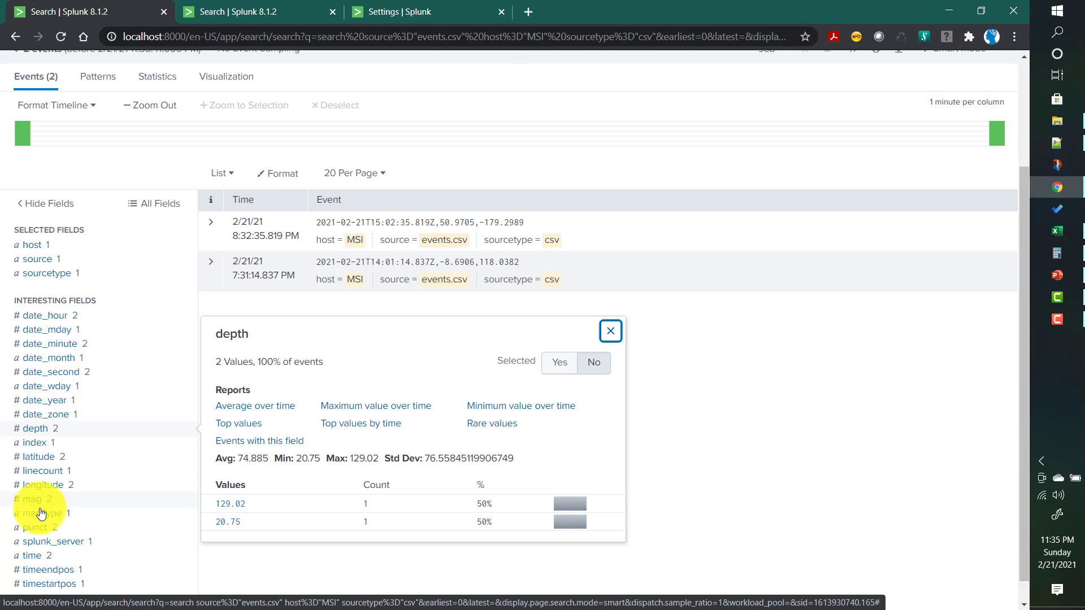
click(375, 10)
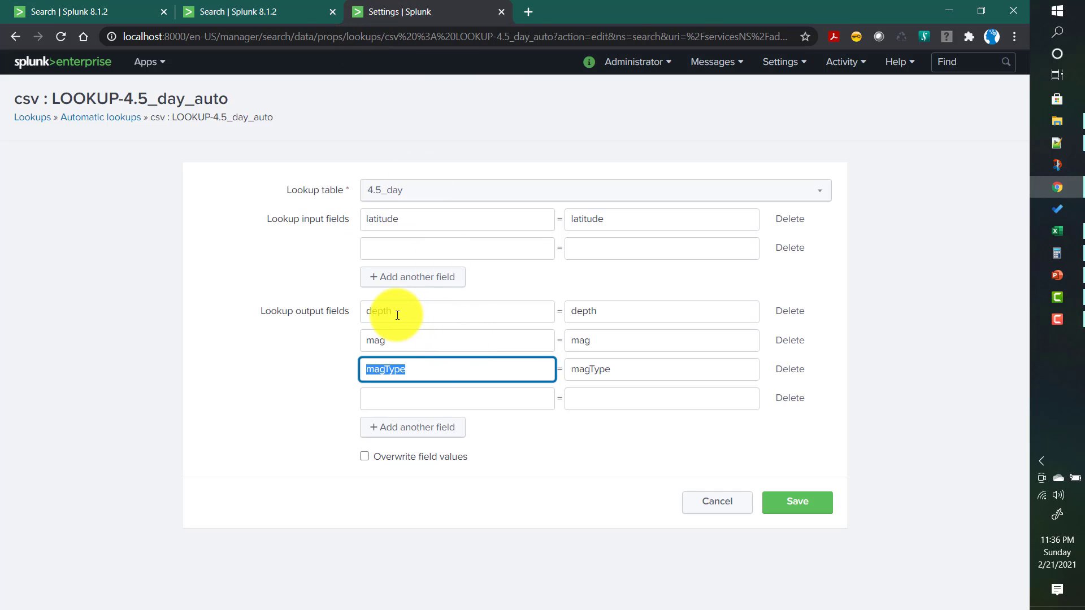
click(106, 10)
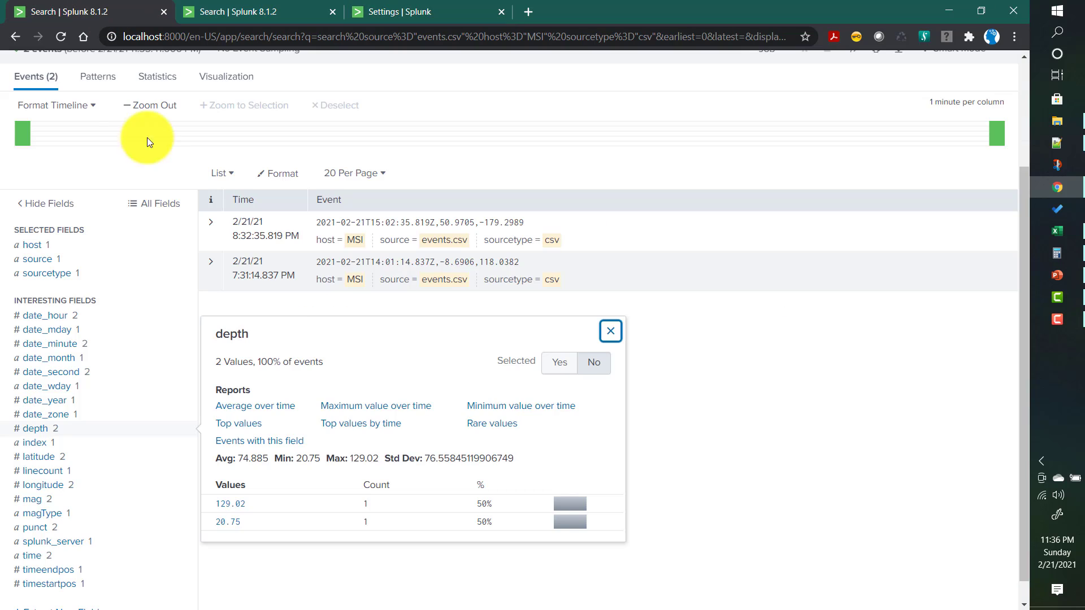
click(31, 501)
click(45, 515)
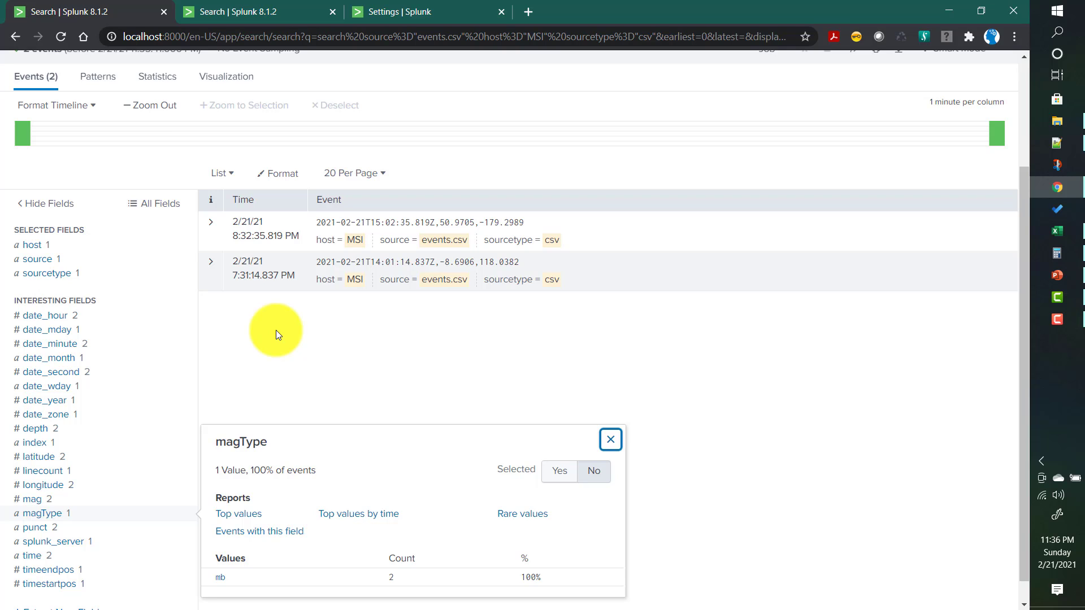
Step: Open the 4.5_day lookup definition for editing and enable its time-based lookup configuration
click(411, 20)
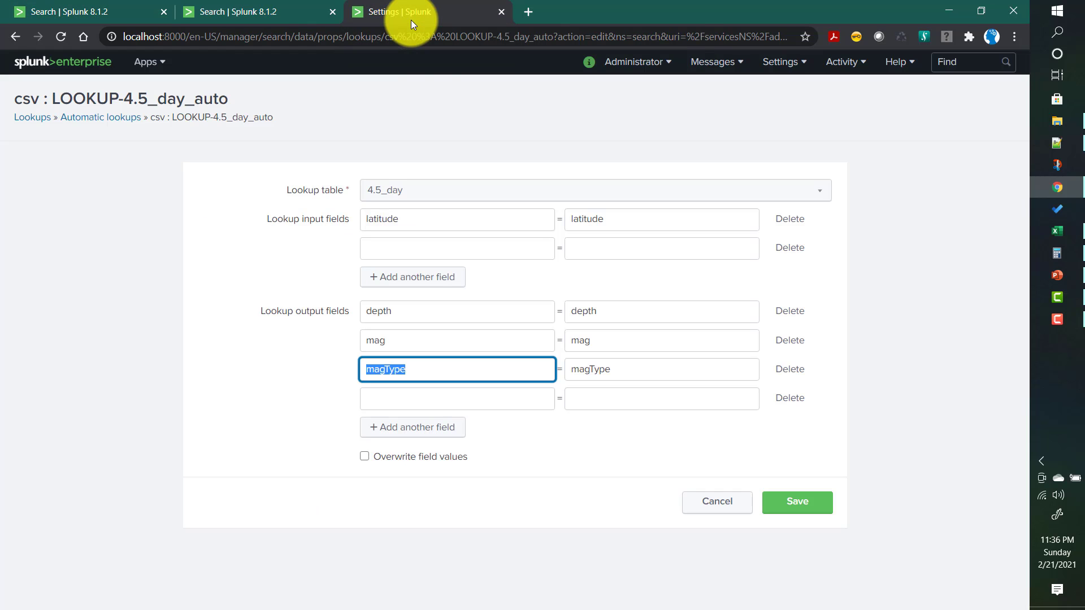
click(31, 118)
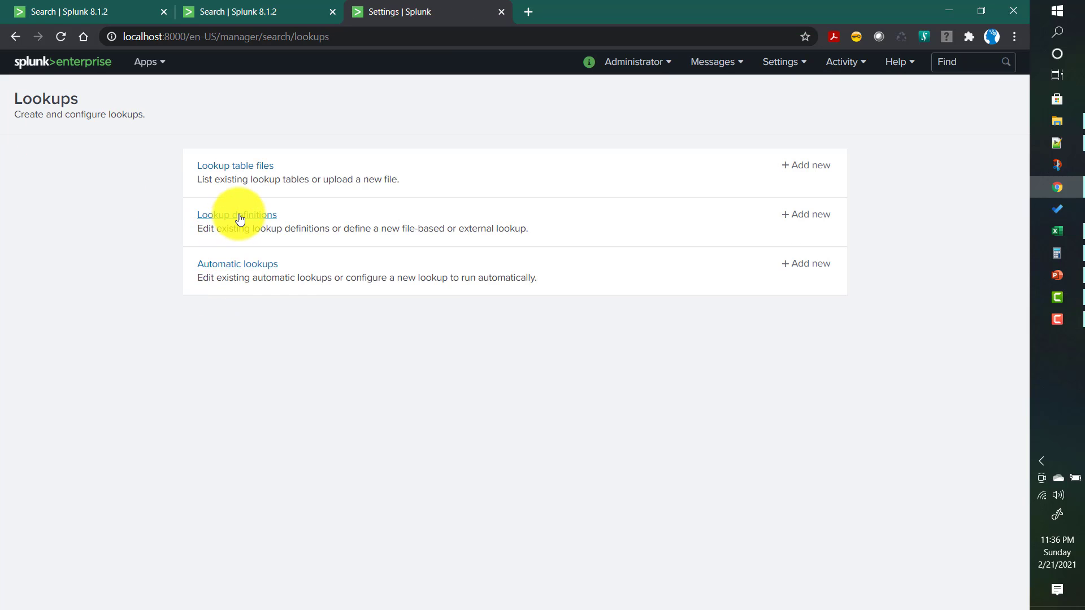
click(240, 217)
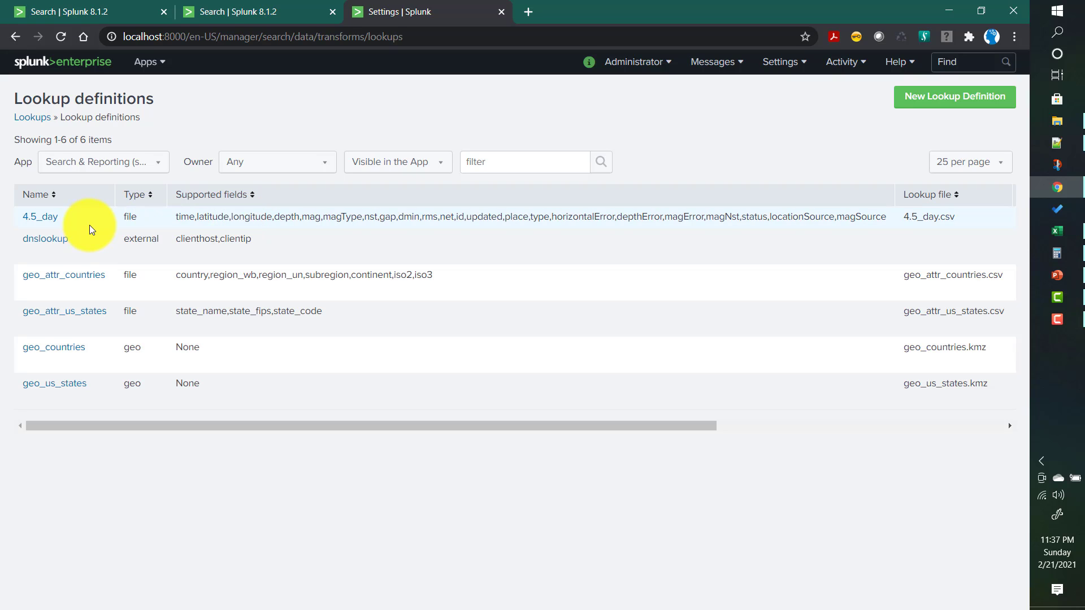
click(40, 220)
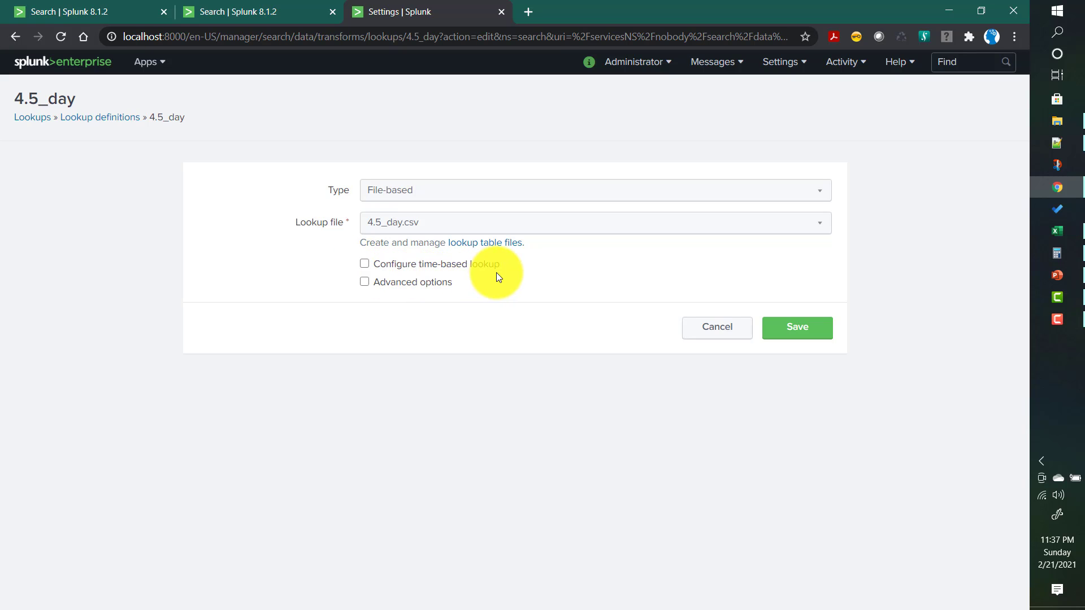
click(365, 265)
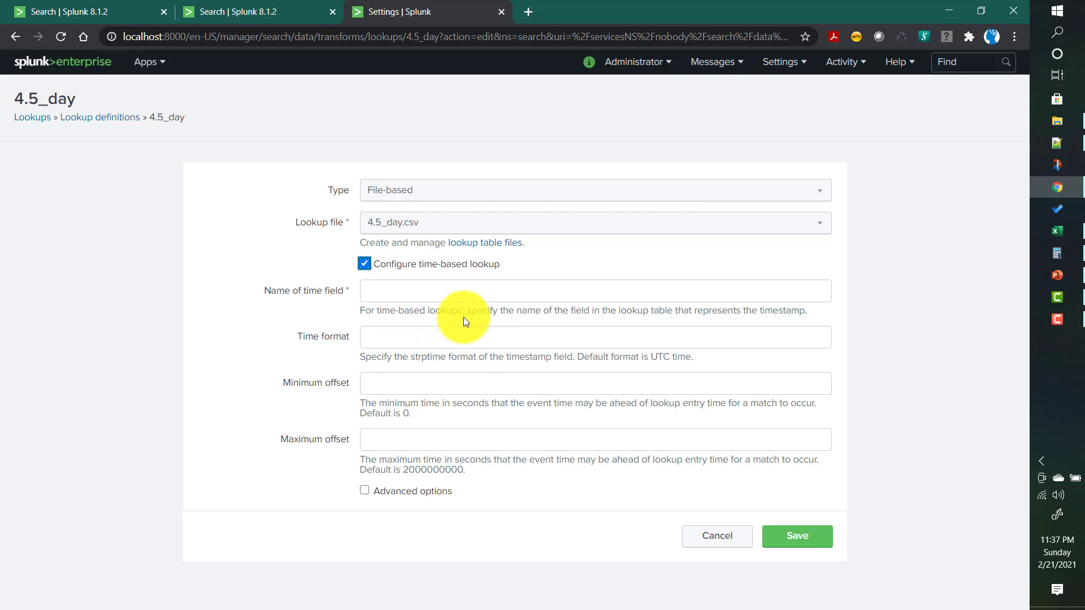
Step: Switch to the 4.5_day.csv workbook in Excel and copy the header text "time" from cell A1
click(1057, 230)
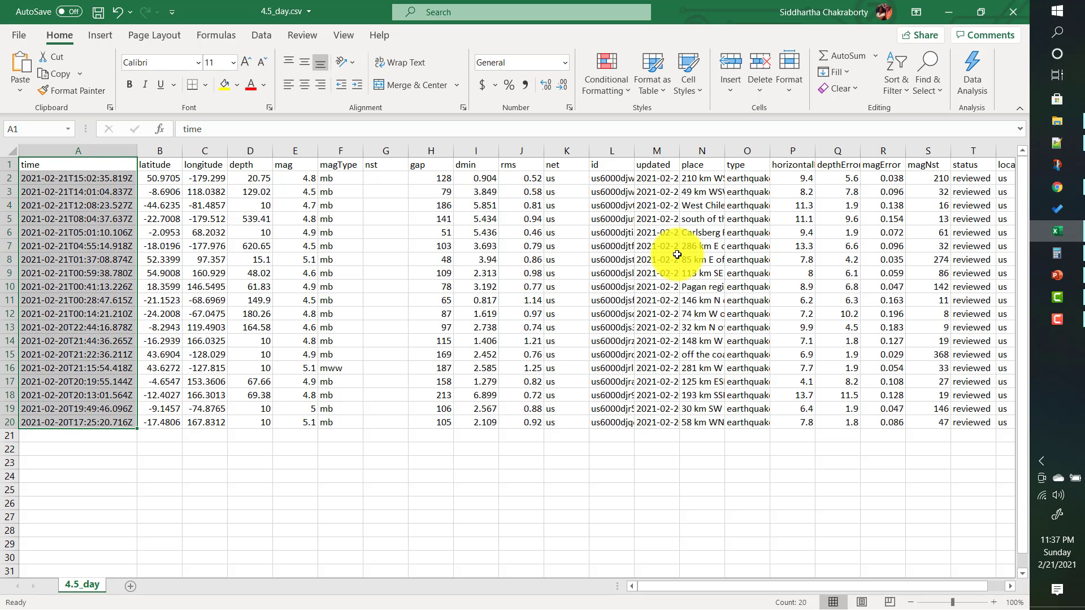
click(72, 164)
double_click(195, 129)
key(ctrl+c)
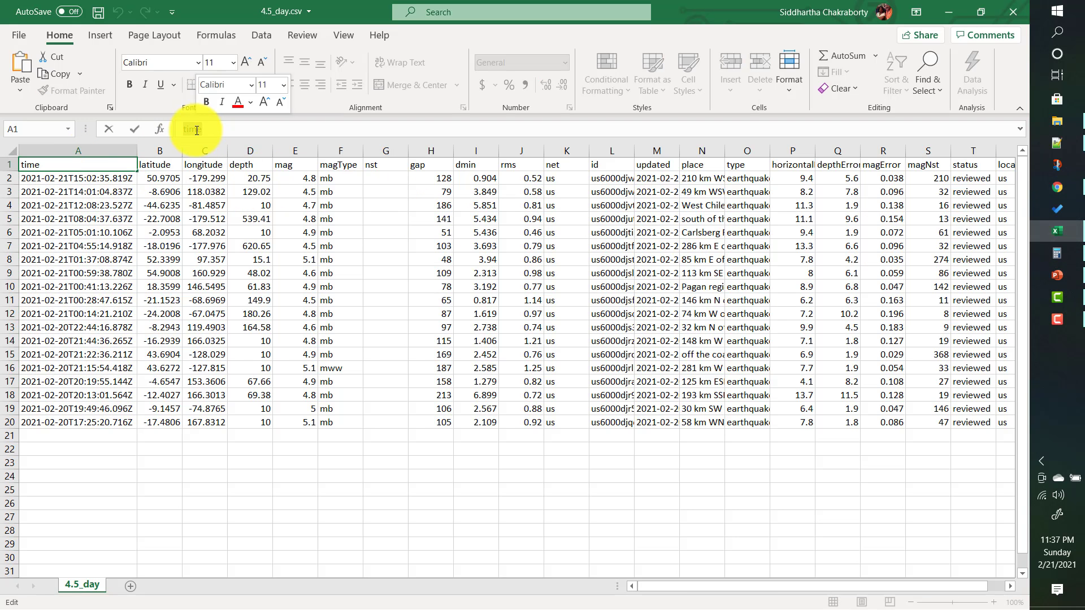
Step: Switch back to Splunk and set the name of the time field in the 4.5_day lookup definition to "time"
click(1060, 192)
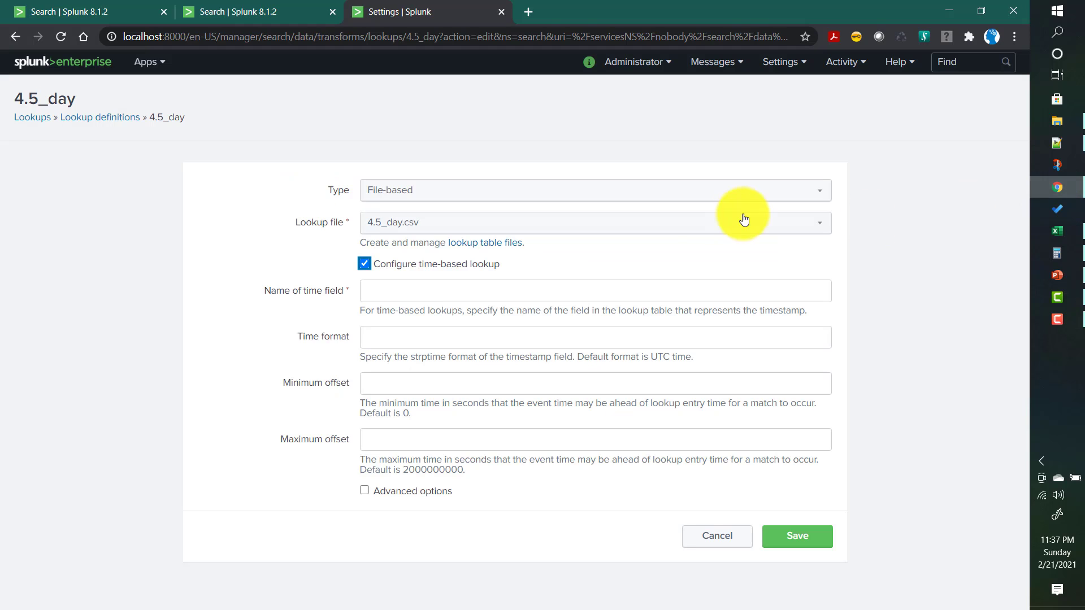
click(430, 293)
key(ctrl+v)
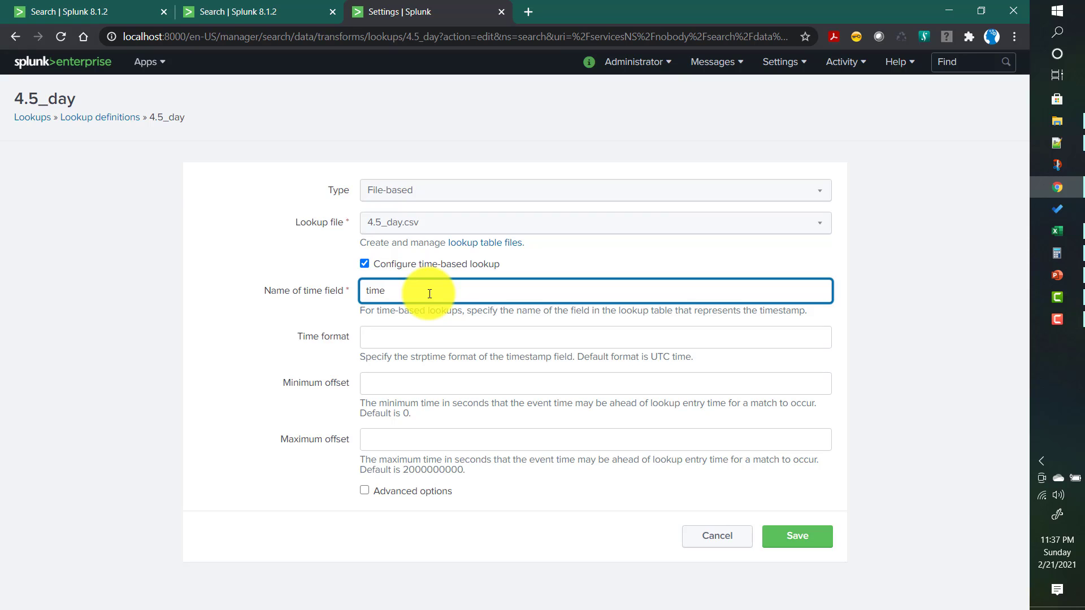
Step: Switch to the 4.5_day.csv workbook in Excel and examine the timestamp format of the first time value in cell A2
click(391, 345)
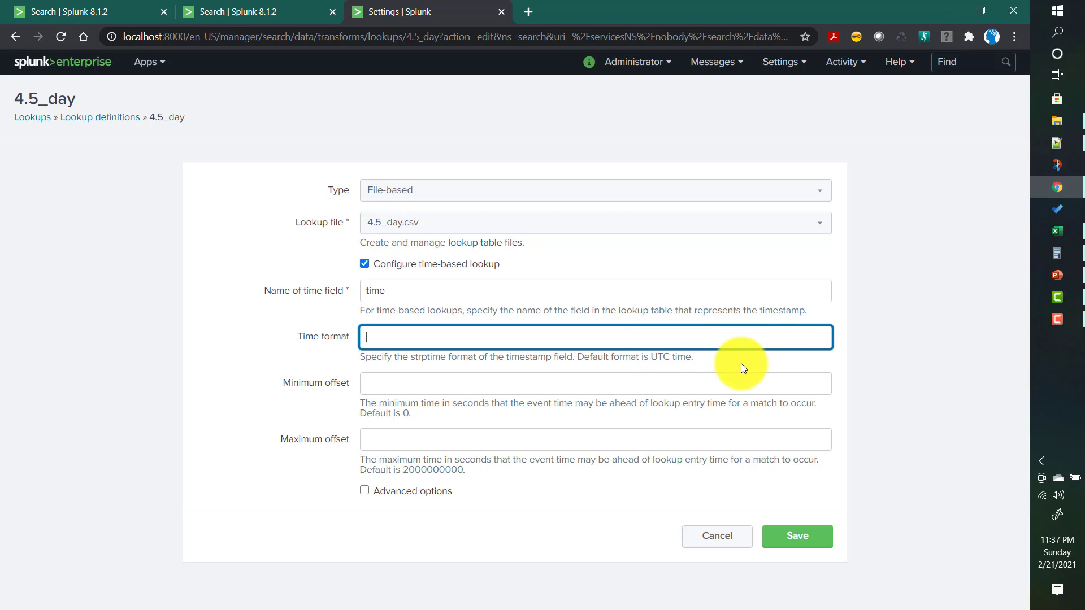
click(1055, 232)
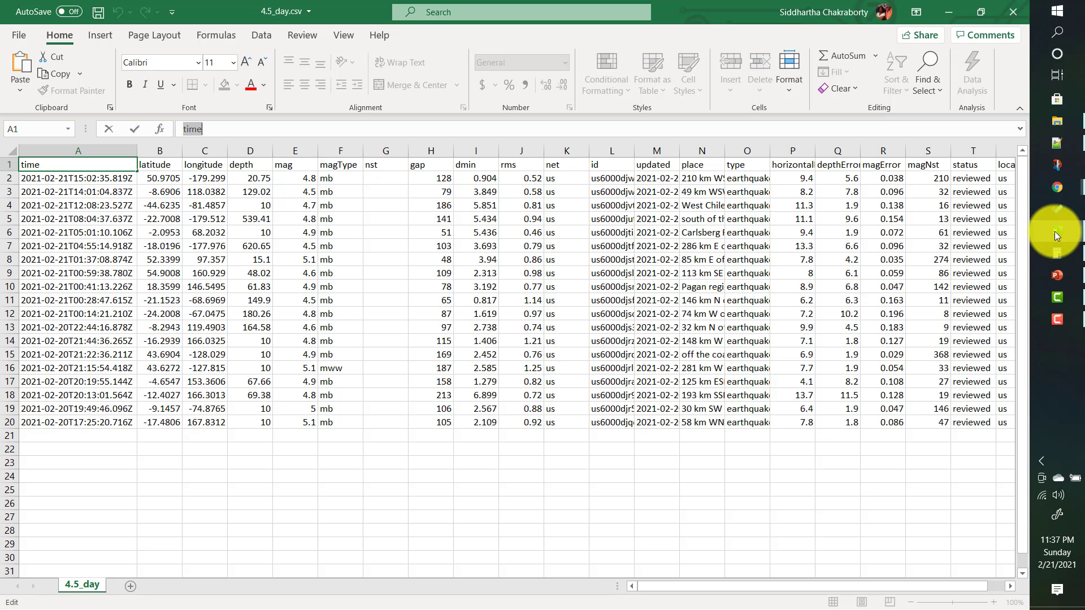
click(38, 180)
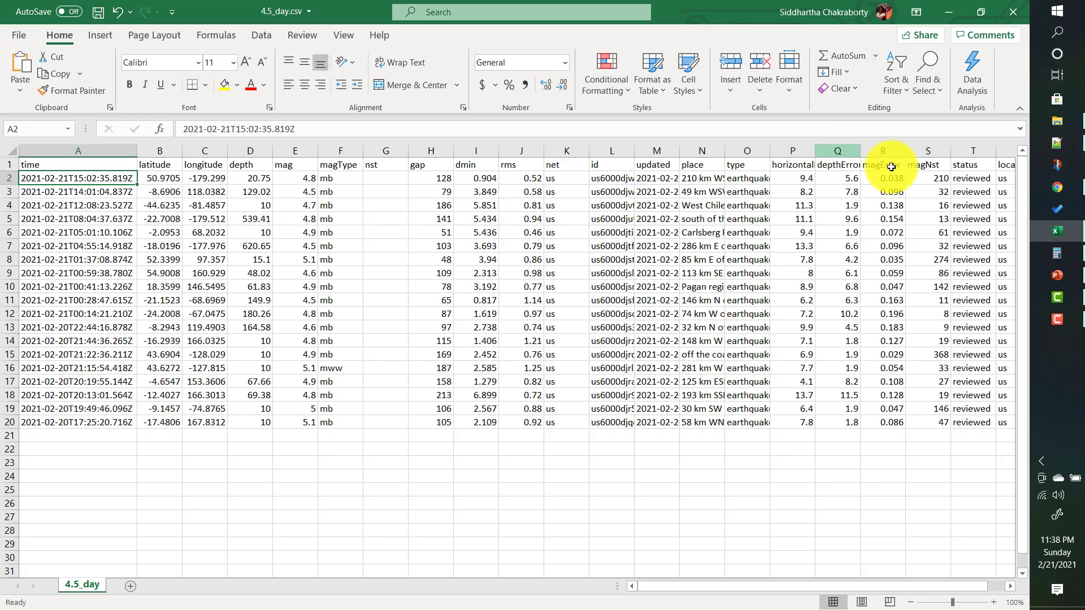
Step: Switch to Notepad++ and copy the time format string %Y-%m-%dT%H:%M:%S.%3NZ from the "new 3" document
click(1057, 146)
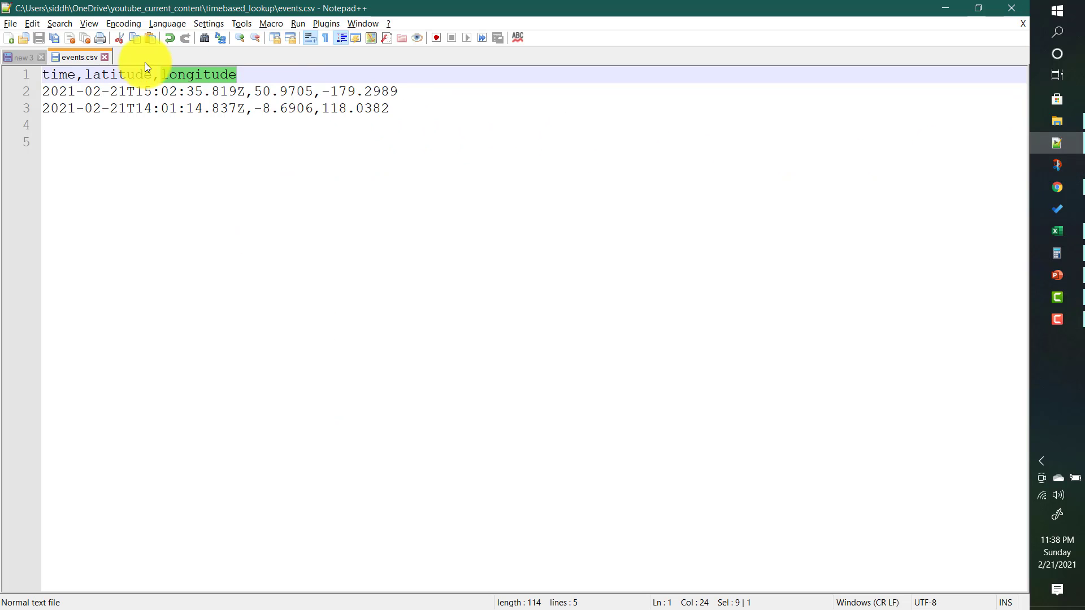
click(23, 57)
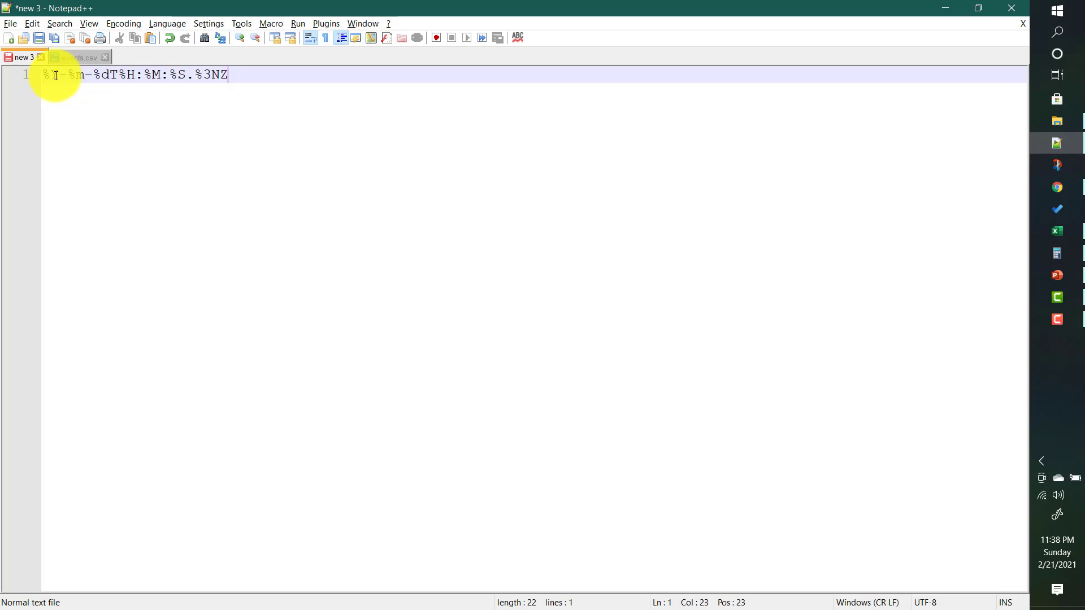
drag(46, 74, 238, 89)
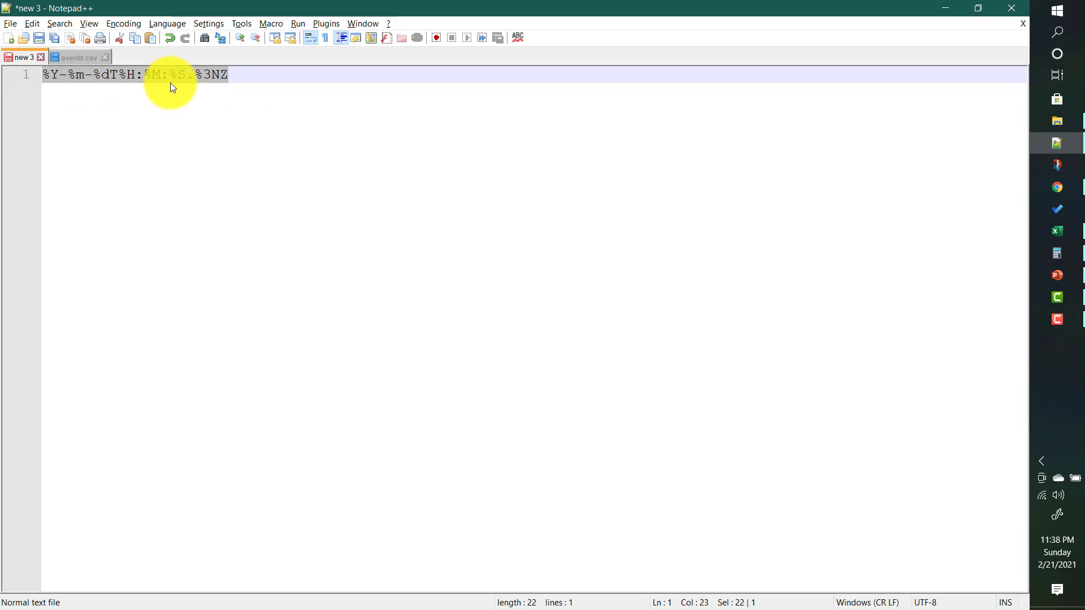
click(208, 76)
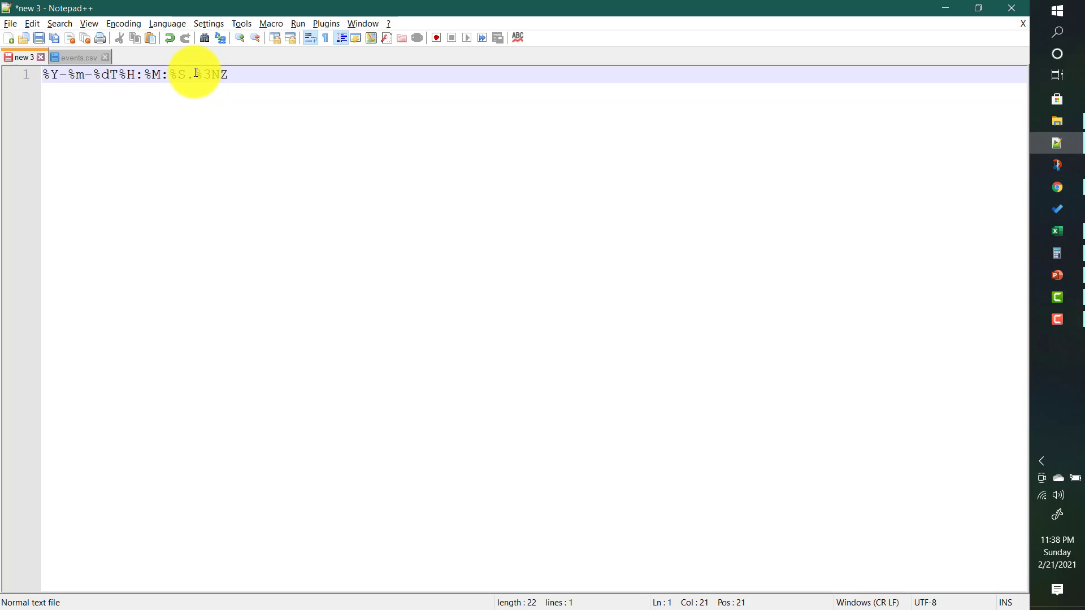
drag(194, 75, 26, 60)
key(ctrl+c)
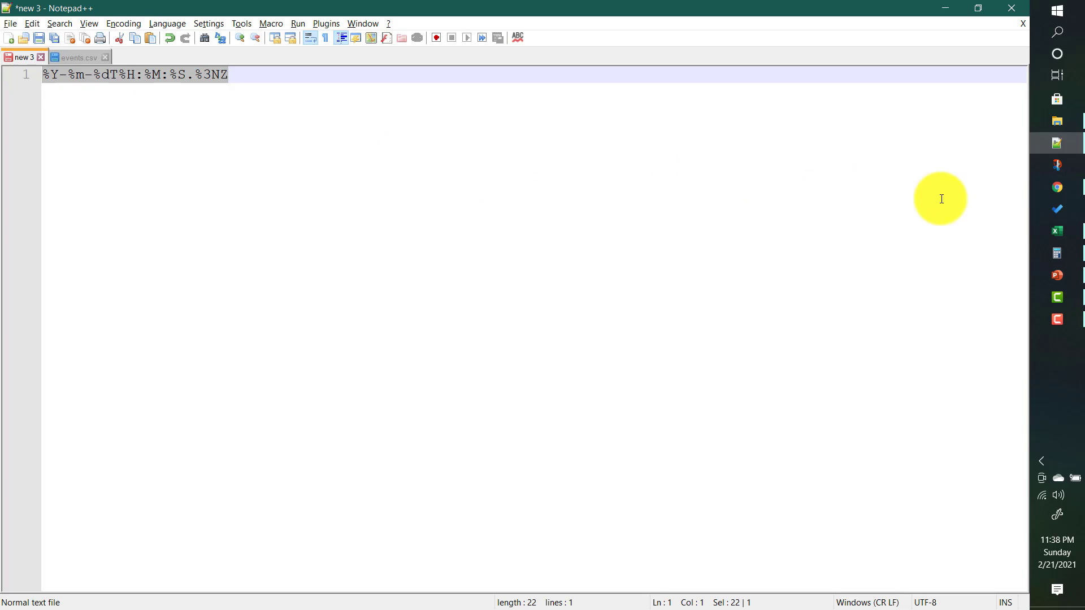
Step: Switch back to Splunk, set the lookup's time format to %Y-%m-%dT%H:%M:%S.%3NZ and save the 4.5_day definition
click(1057, 188)
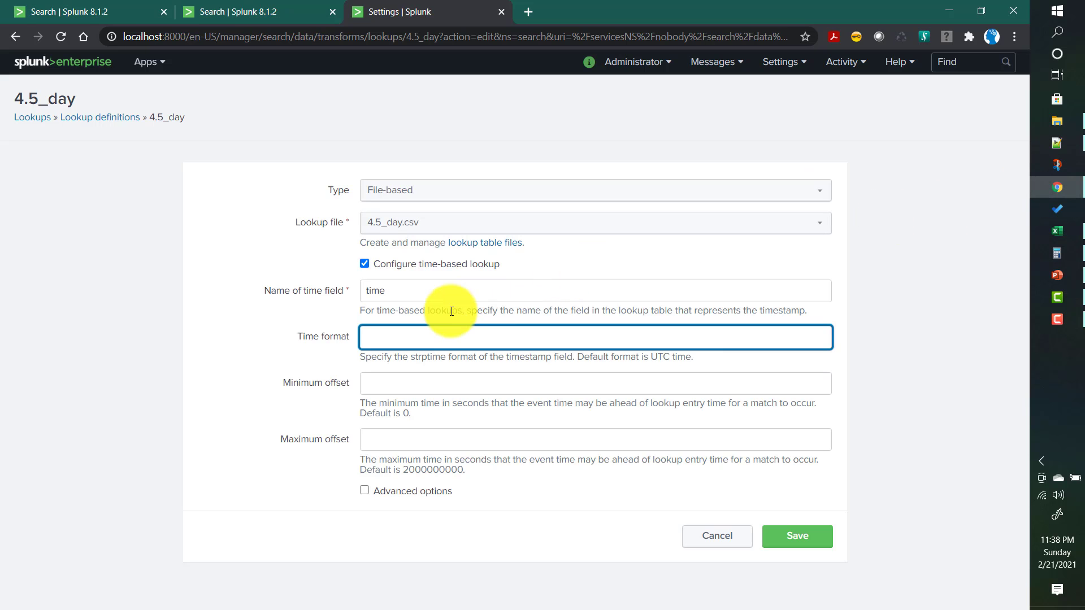
key(ctrl+v)
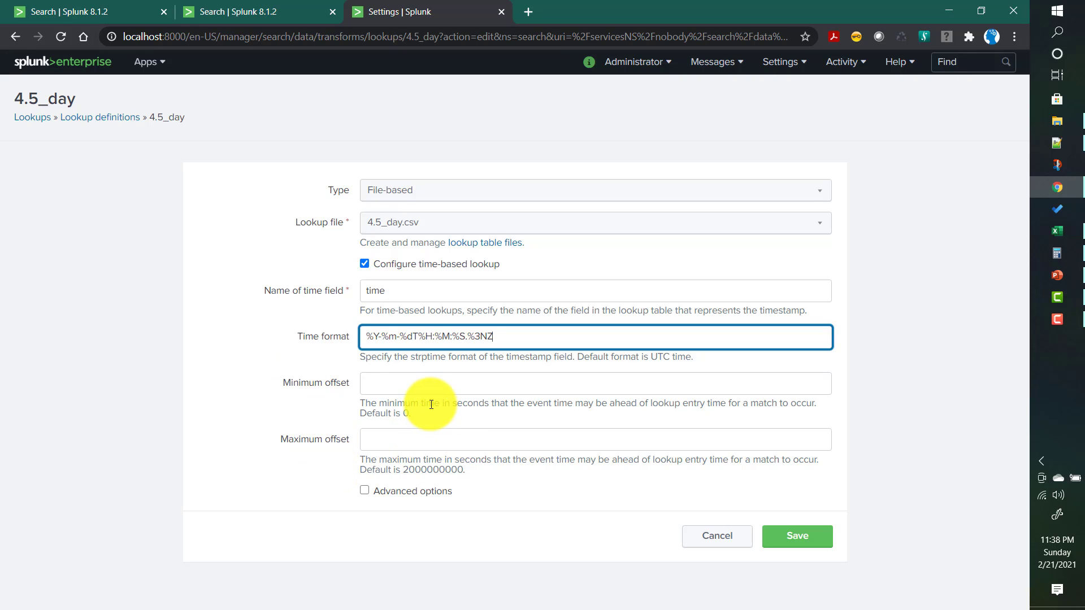
click(812, 538)
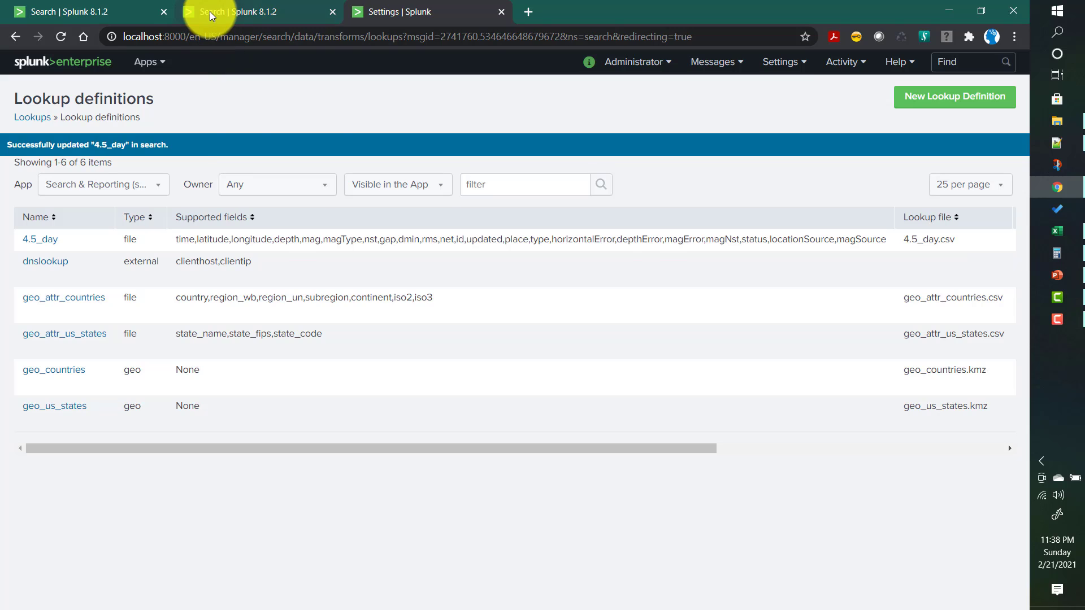
Step: Return to the events.csv search and rerun it over all time to view its interesting fields
click(212, 16)
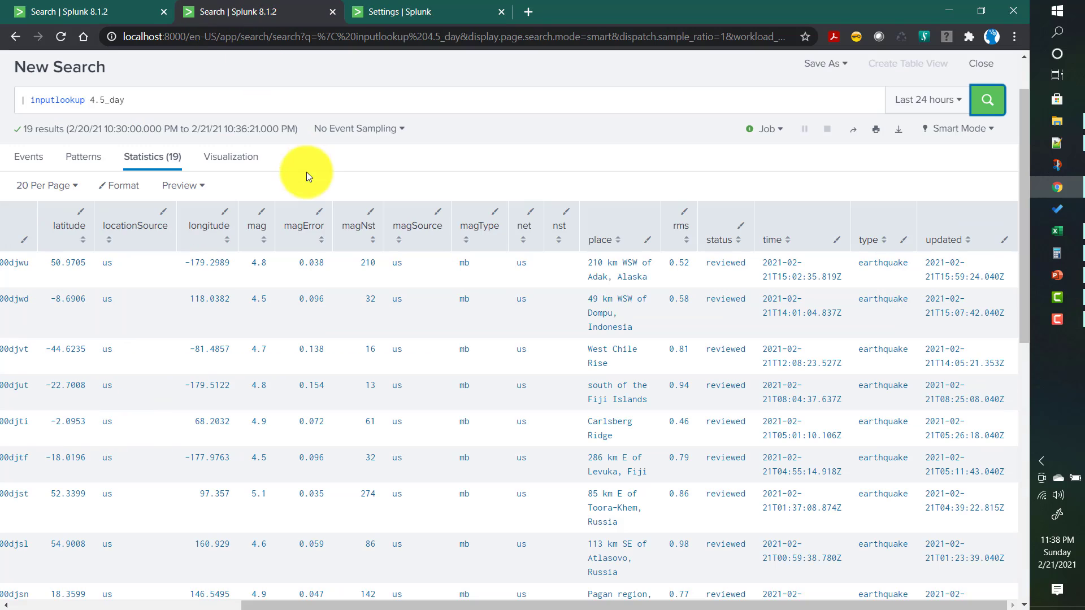
click(76, 6)
scroll(407, 232, up, 3)
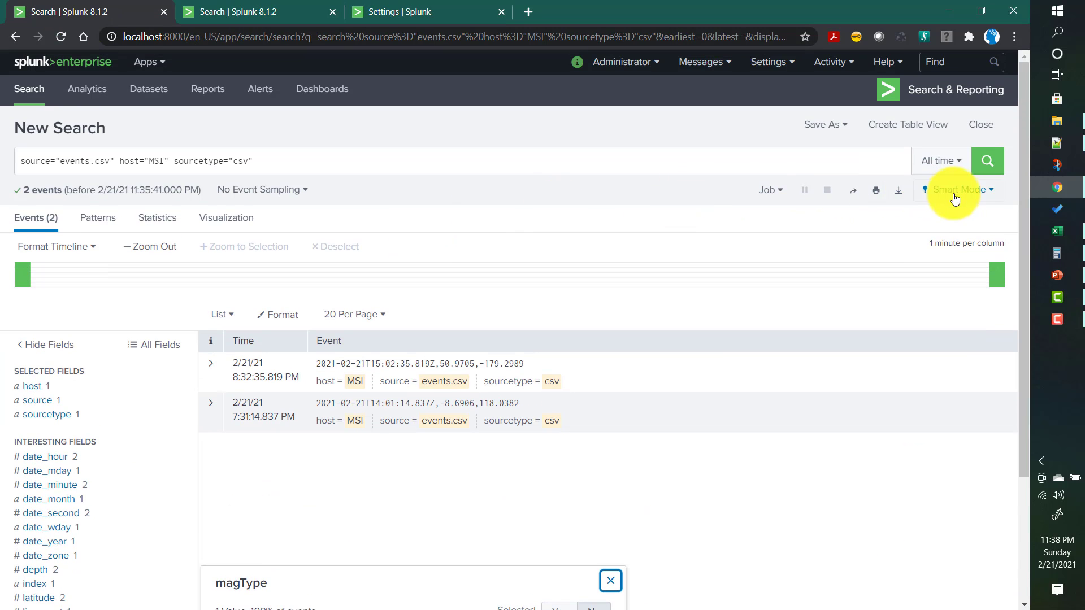
click(986, 164)
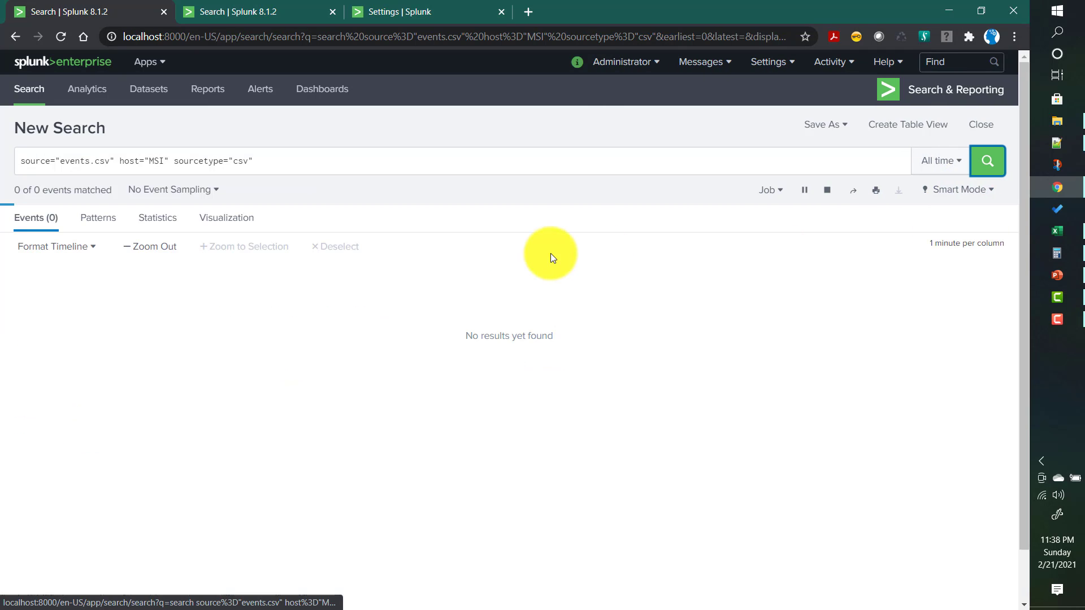
scroll(76, 359, down, 3)
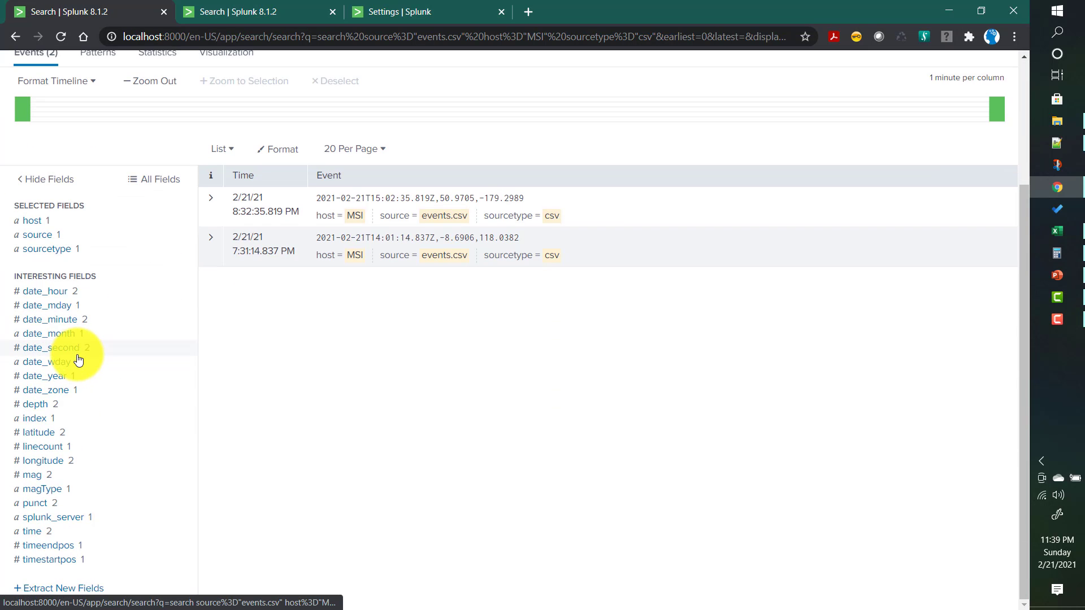
Step: Inspect the values of the depth, mag and magType fields in the events.csv search results
click(38, 405)
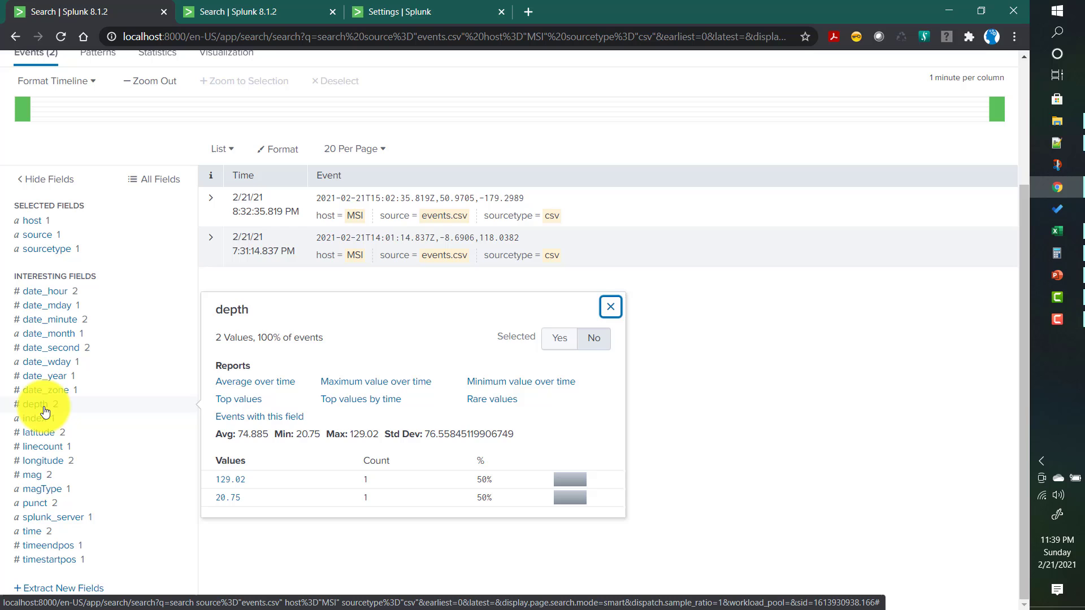
click(54, 476)
click(37, 491)
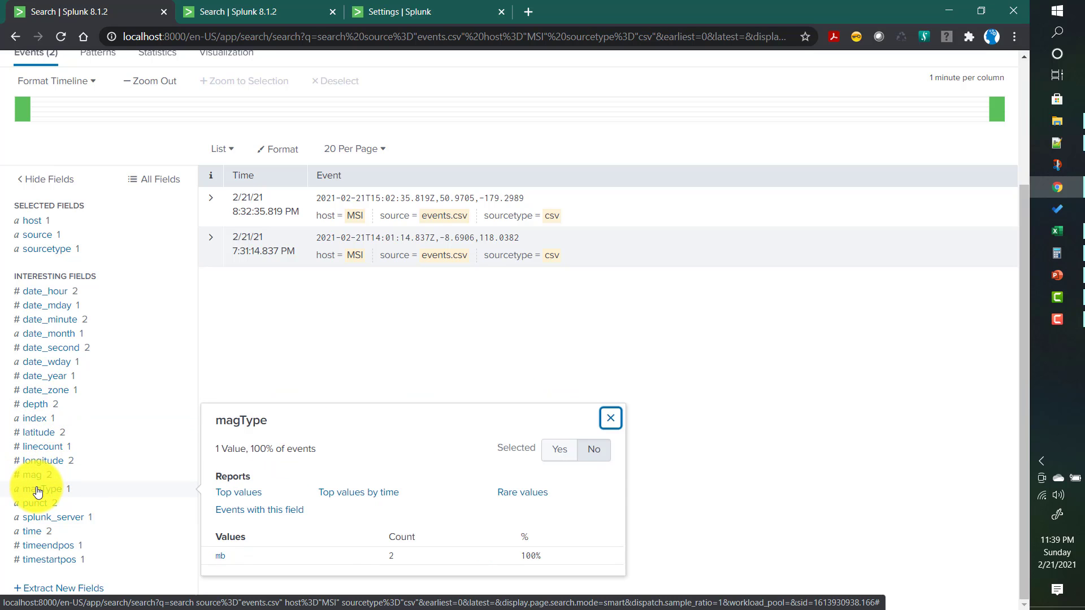
click(331, 320)
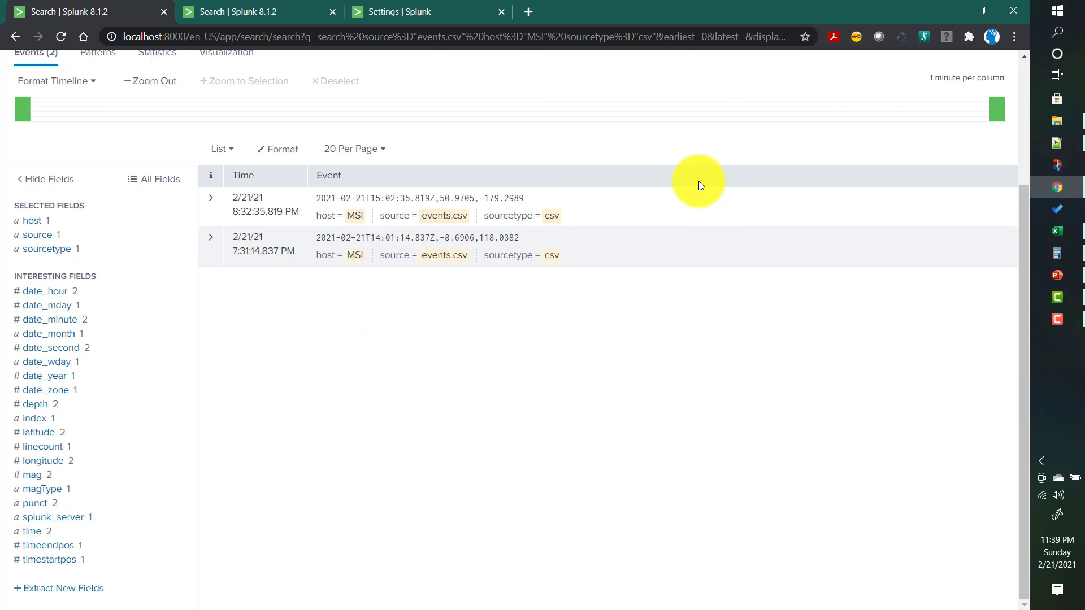
Step: Reopen the 4.5_day lookup definition and review the minimum and maximum offset settings with their default values
click(464, 9)
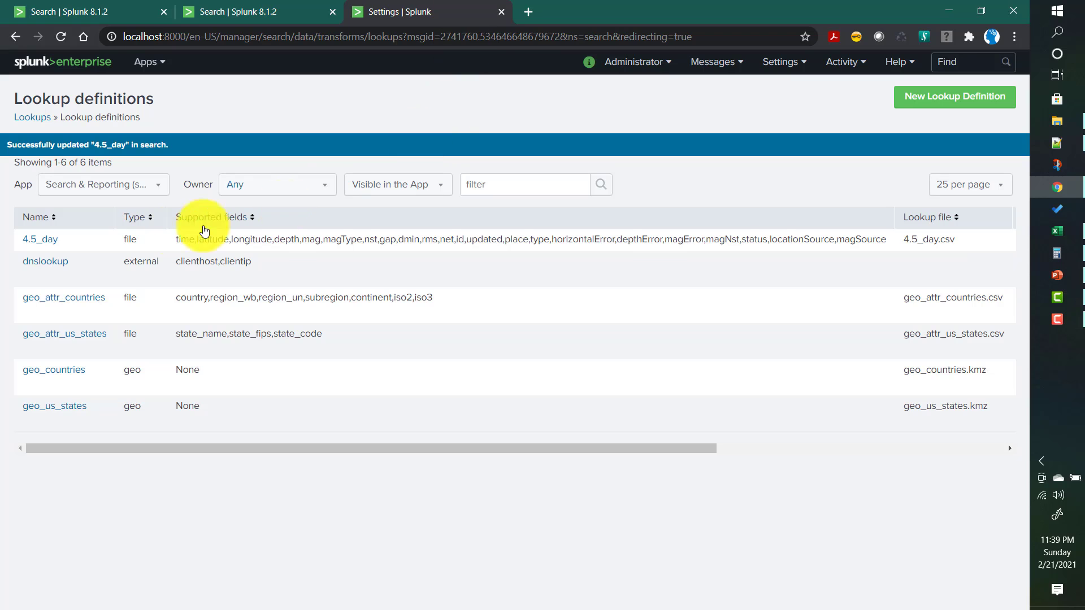
click(43, 241)
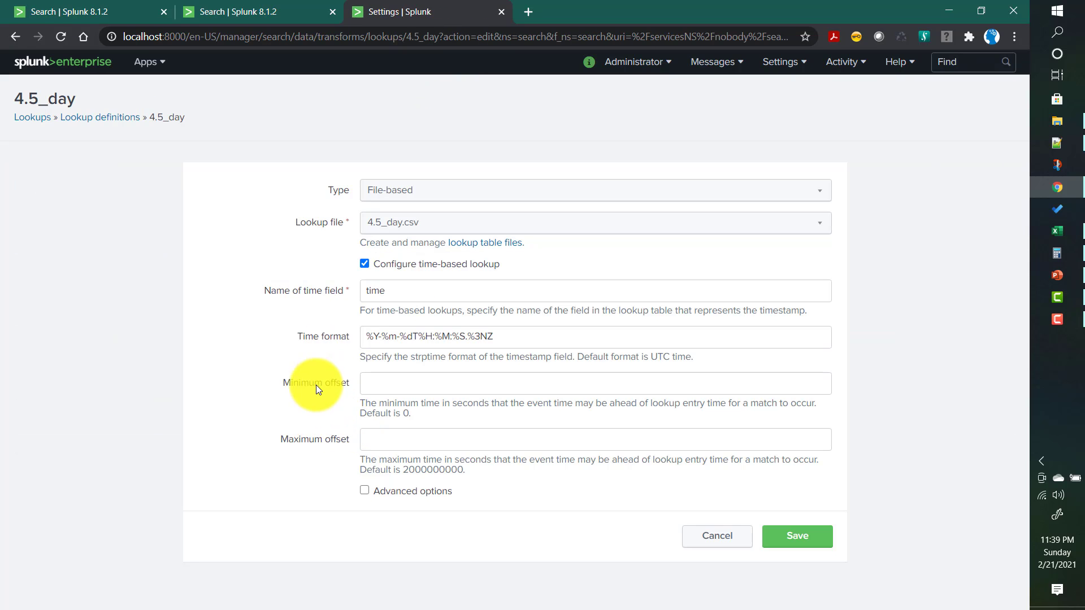
double_click(312, 383)
drag(400, 414, 411, 415)
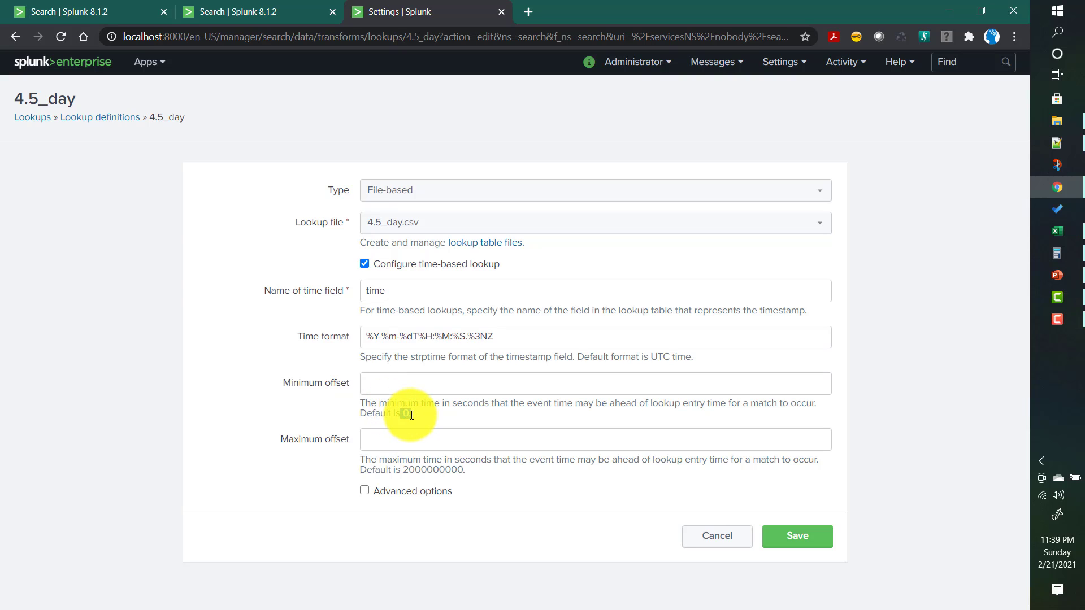
double_click(301, 443)
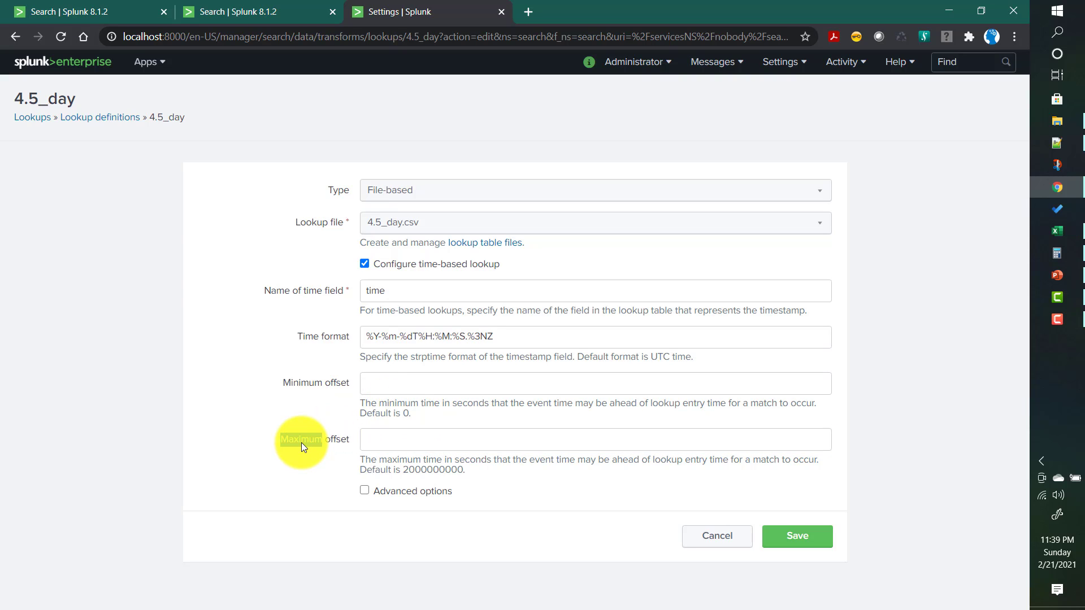
drag(403, 470, 461, 473)
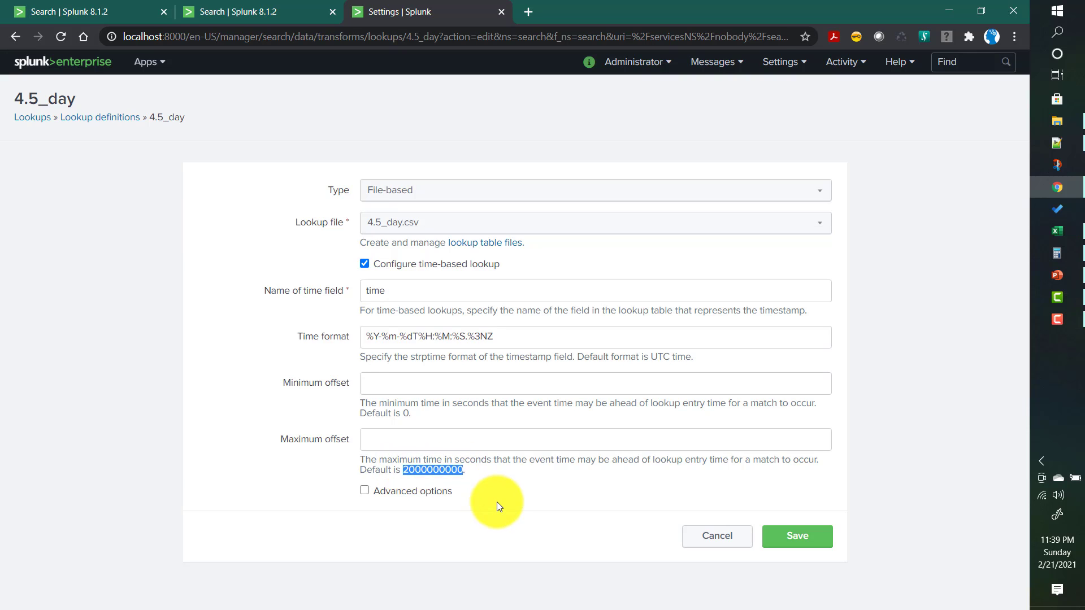
double_click(299, 382)
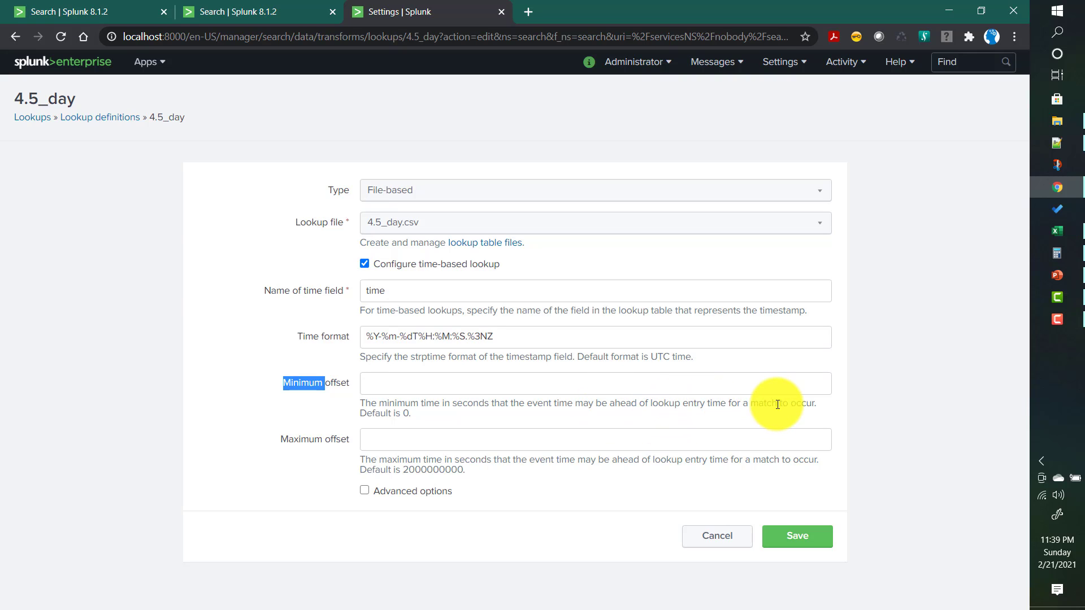
double_click(298, 438)
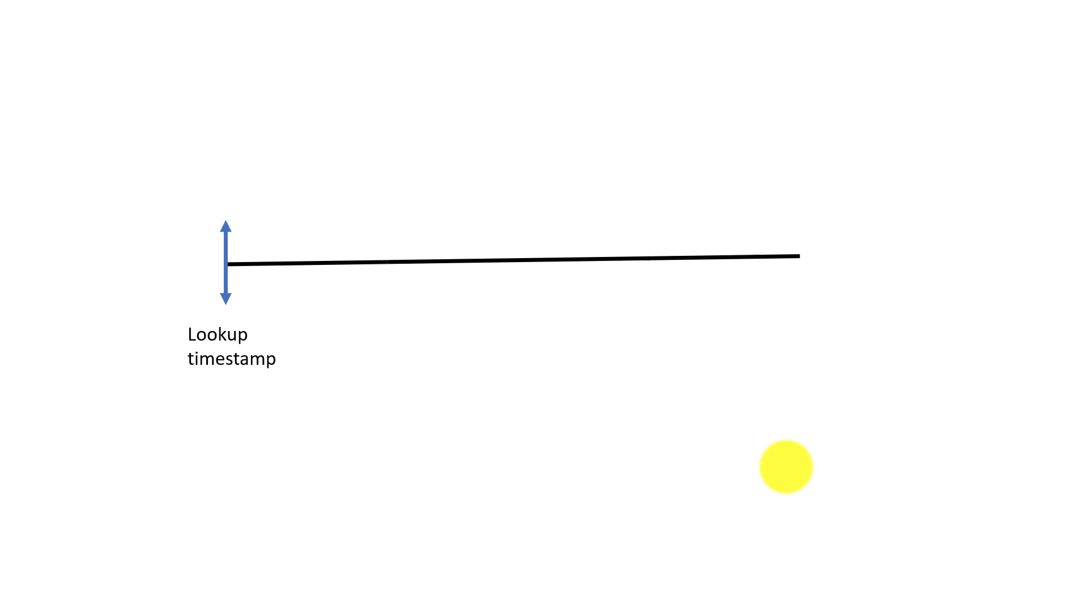
key(Right)
key(Right)
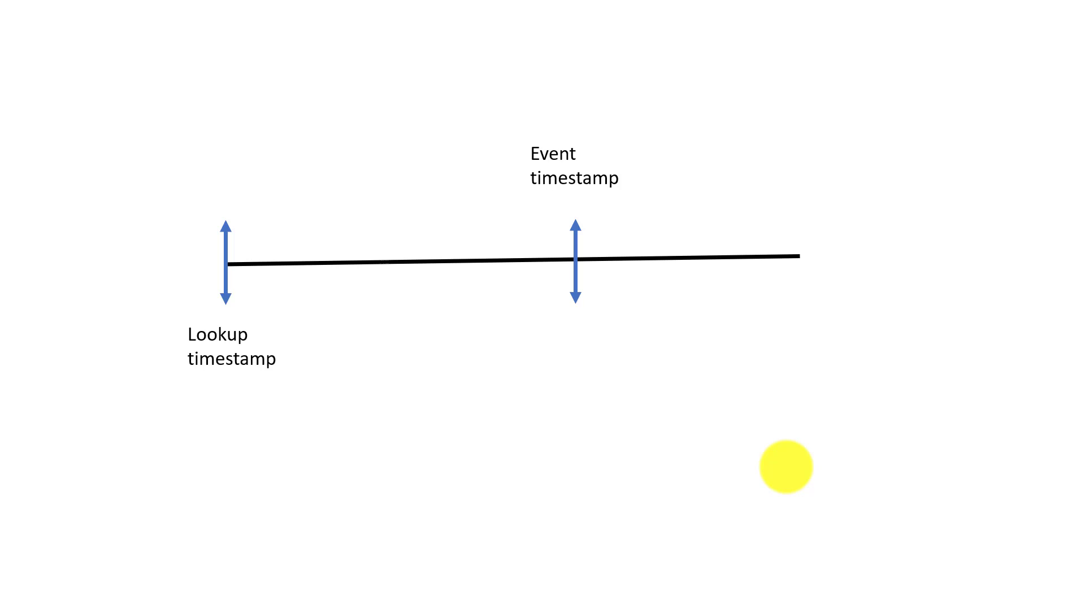
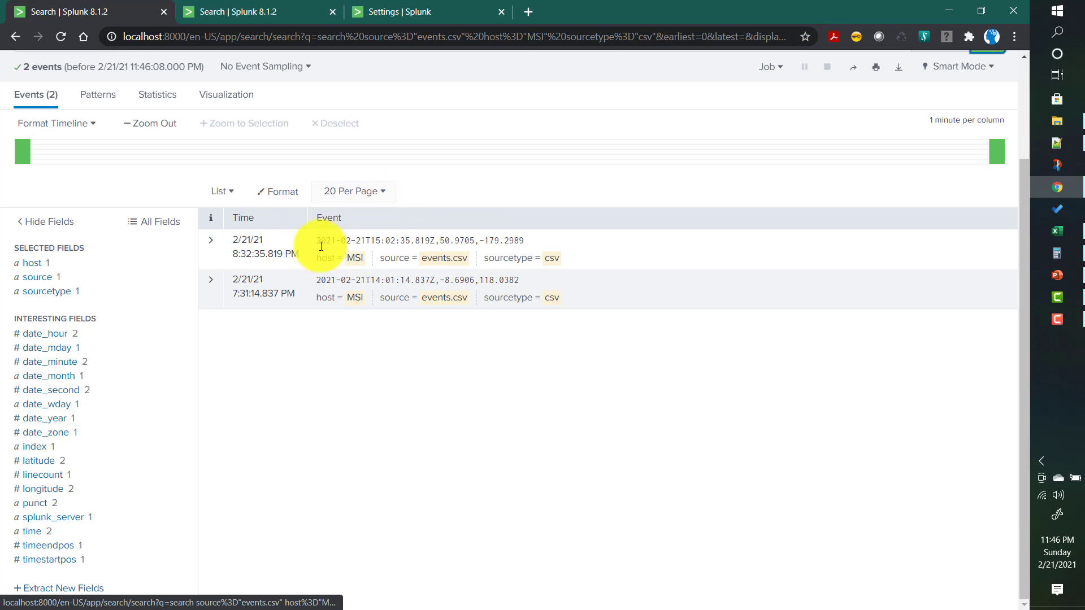
Step: Inspect the latitude values in the events.csv results, switch to Excel and fill cells A2:C3 of 4.5_day.csv with yellow
click(48, 462)
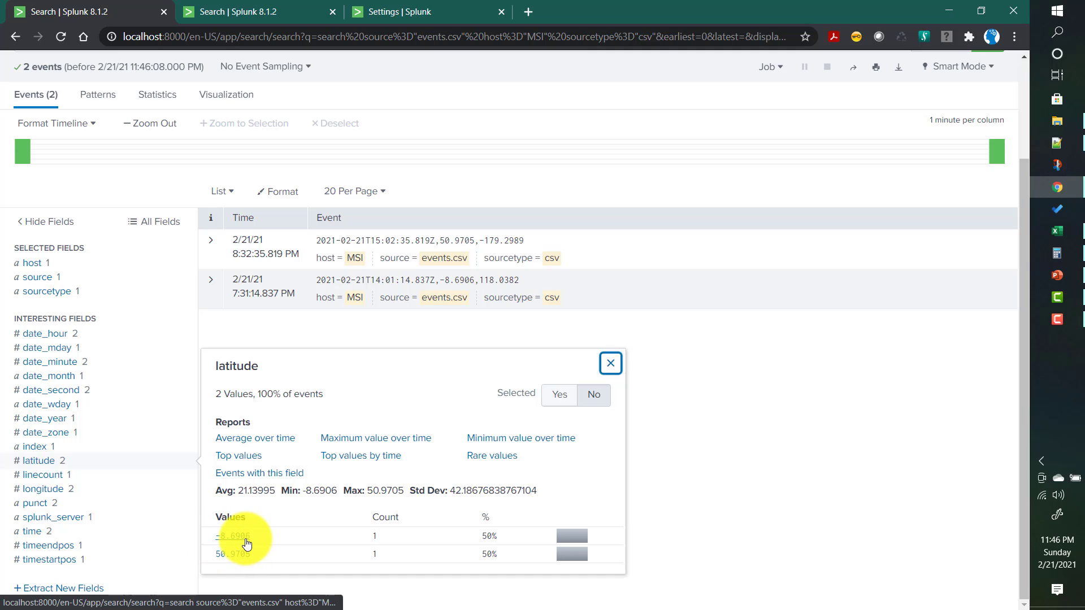
click(1074, 233)
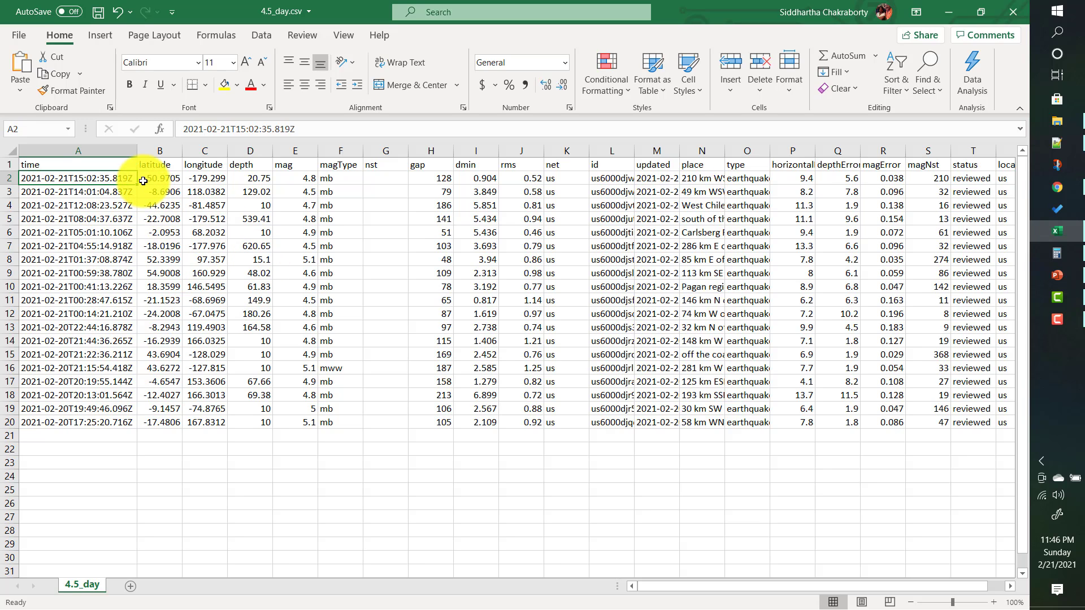
drag(33, 178, 204, 194)
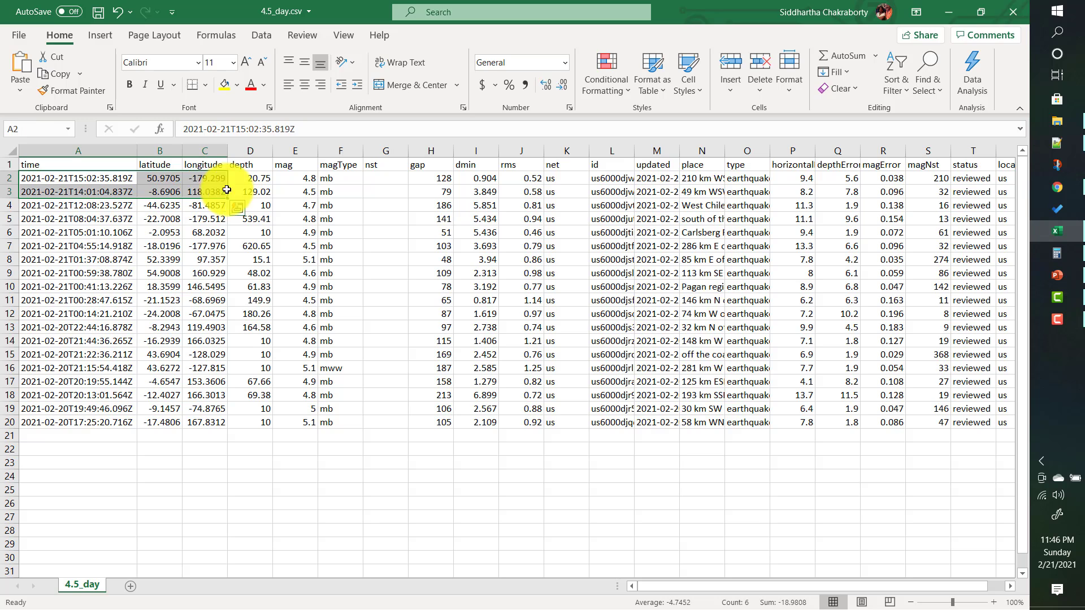
click(225, 85)
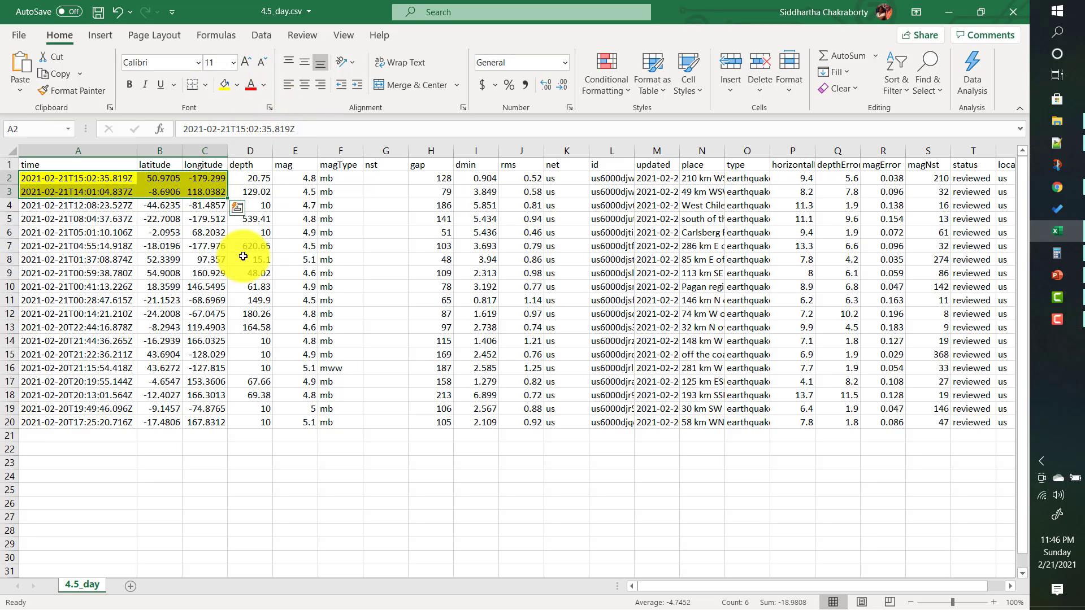
click(215, 462)
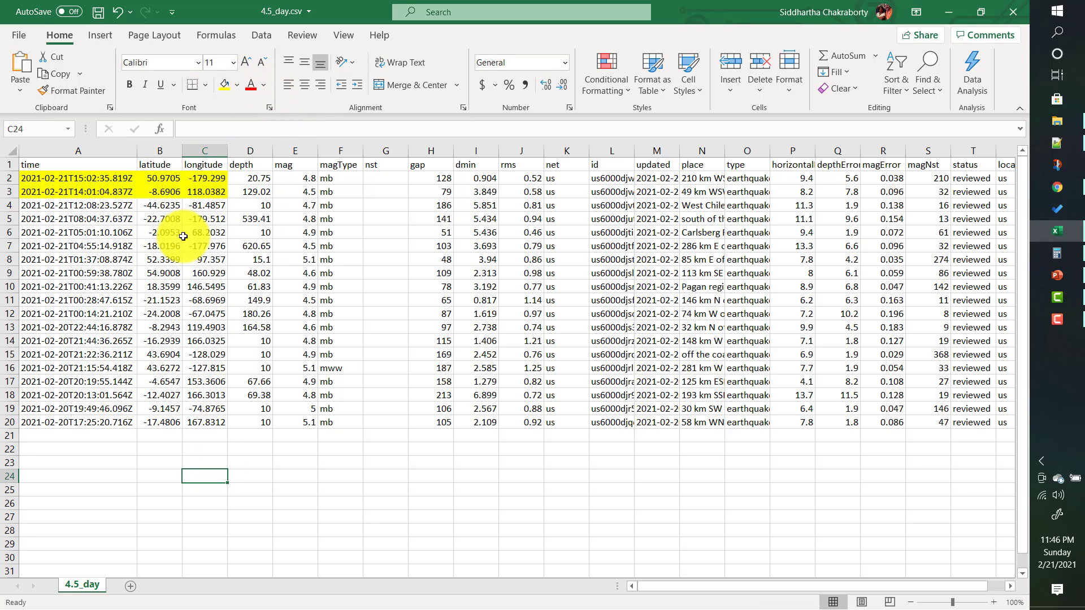
click(153, 180)
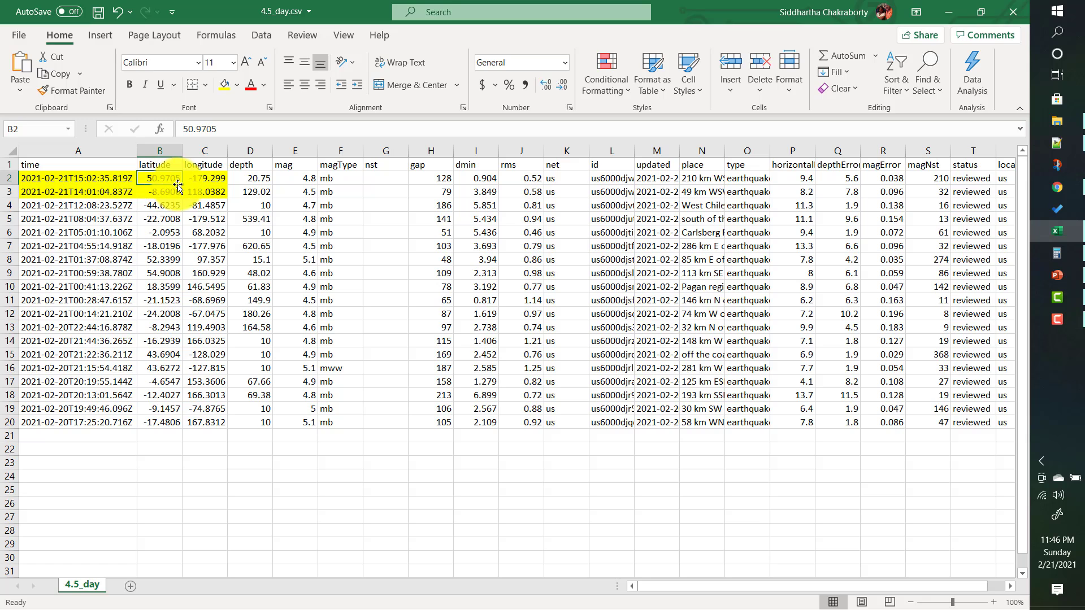
Step: Check the time in cell A2 of 4.5_day.csv, switch to Splunk and highlight the latitude in the first events.csv event
click(90, 179)
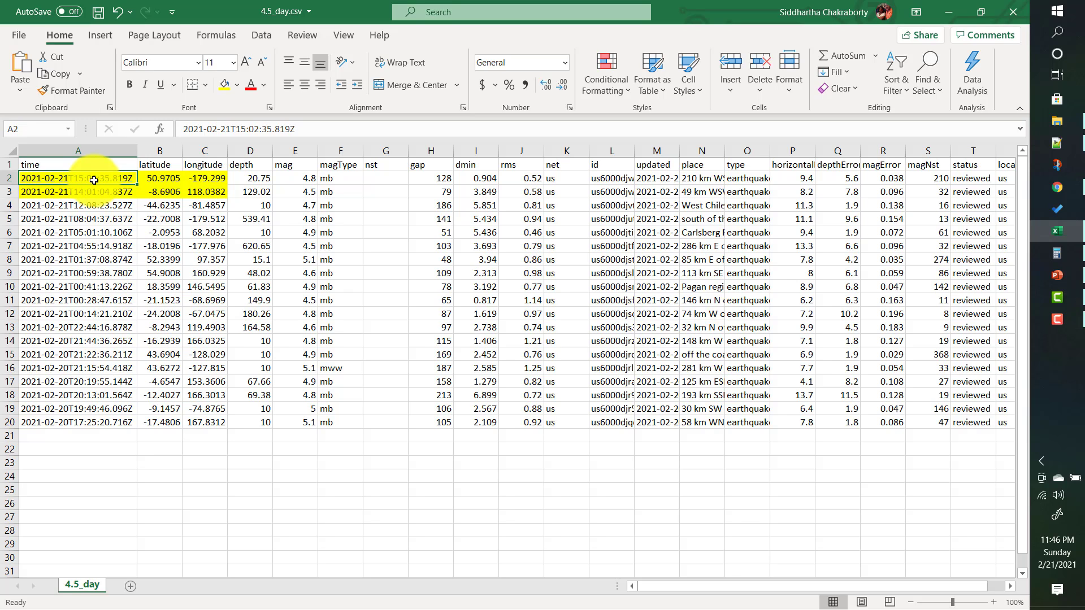
click(1056, 191)
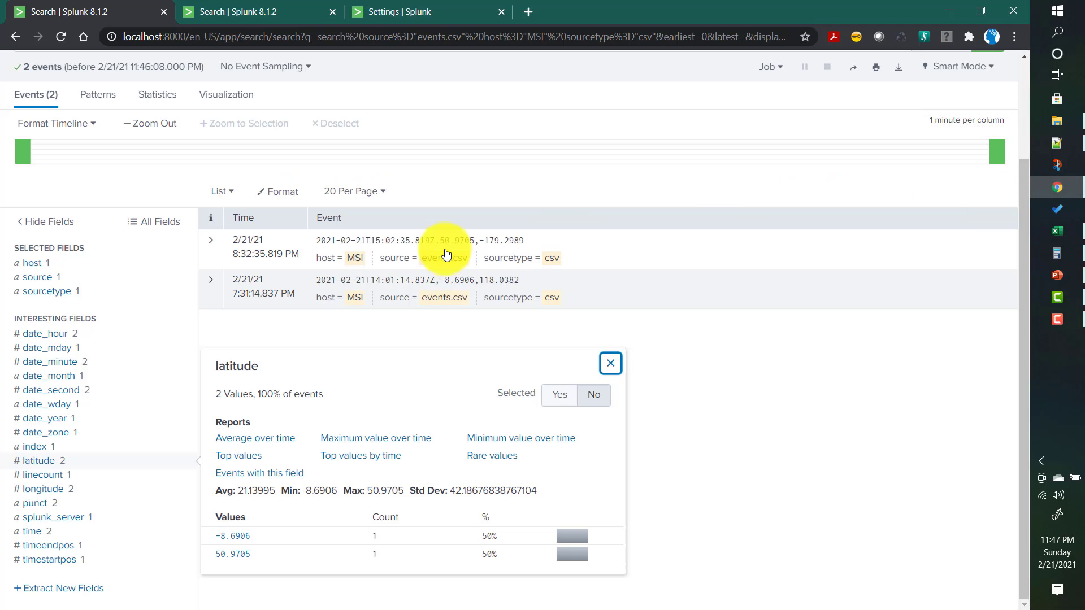
click(775, 372)
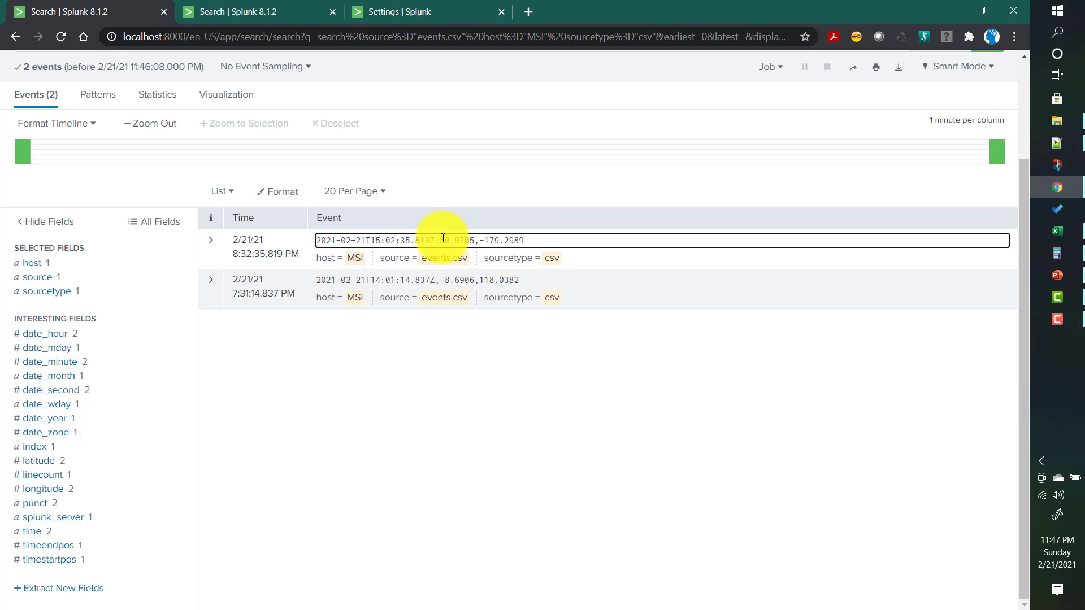
drag(441, 240, 474, 241)
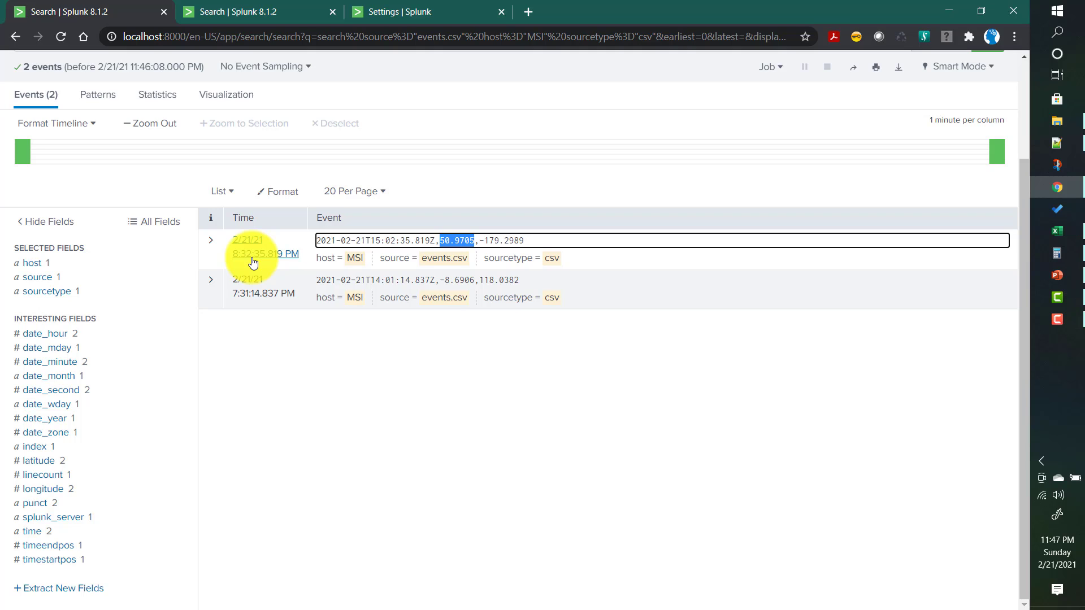
Step: Open the 4.5_day lookup definition and compare its minimum and maximum offsets with the event times in the events.csv results
click(391, 12)
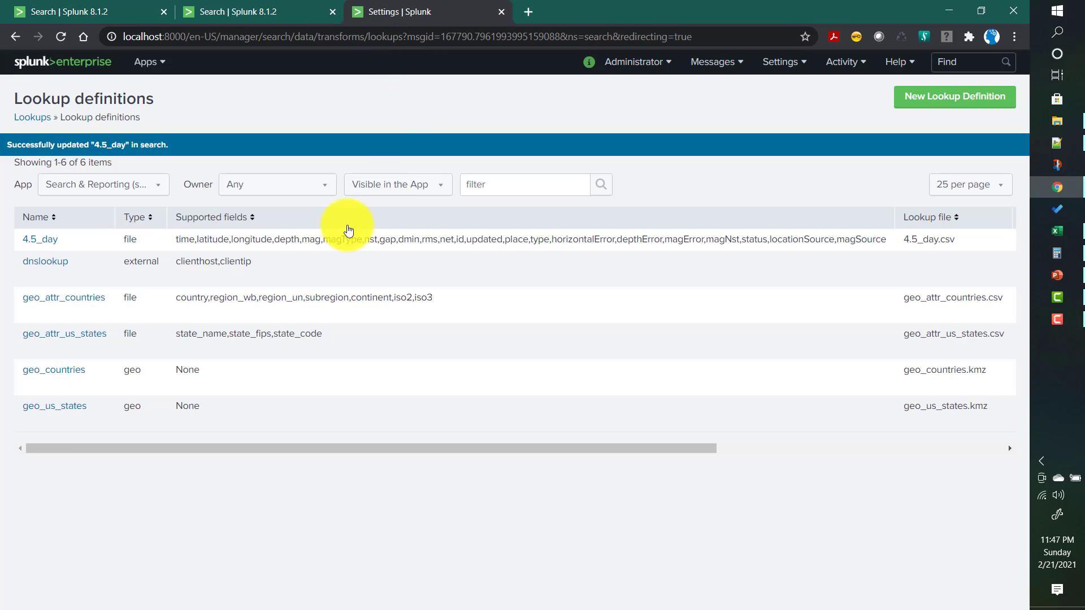
click(43, 240)
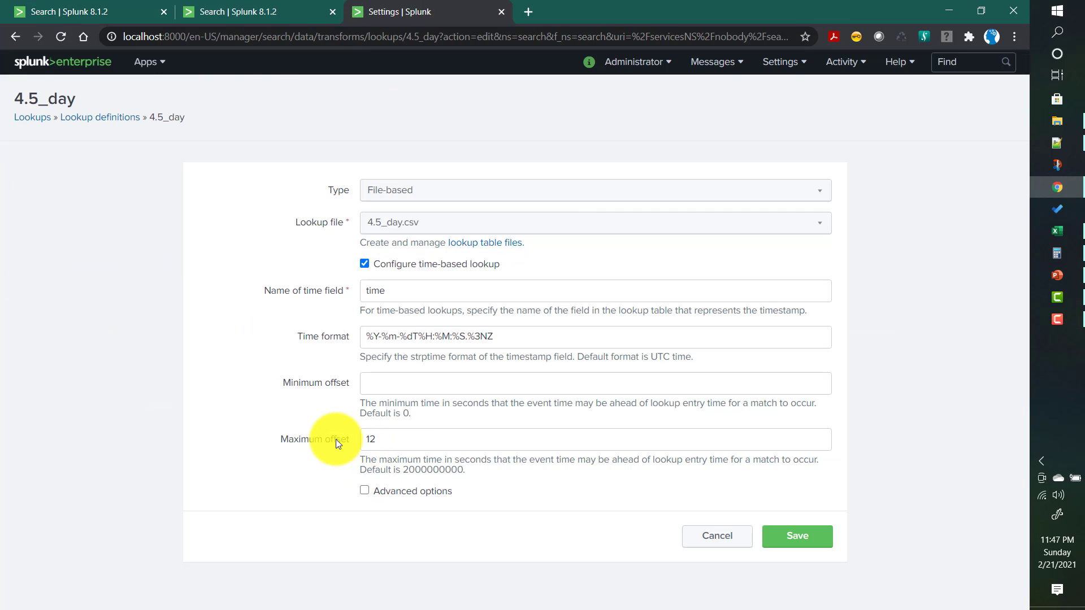
click(383, 443)
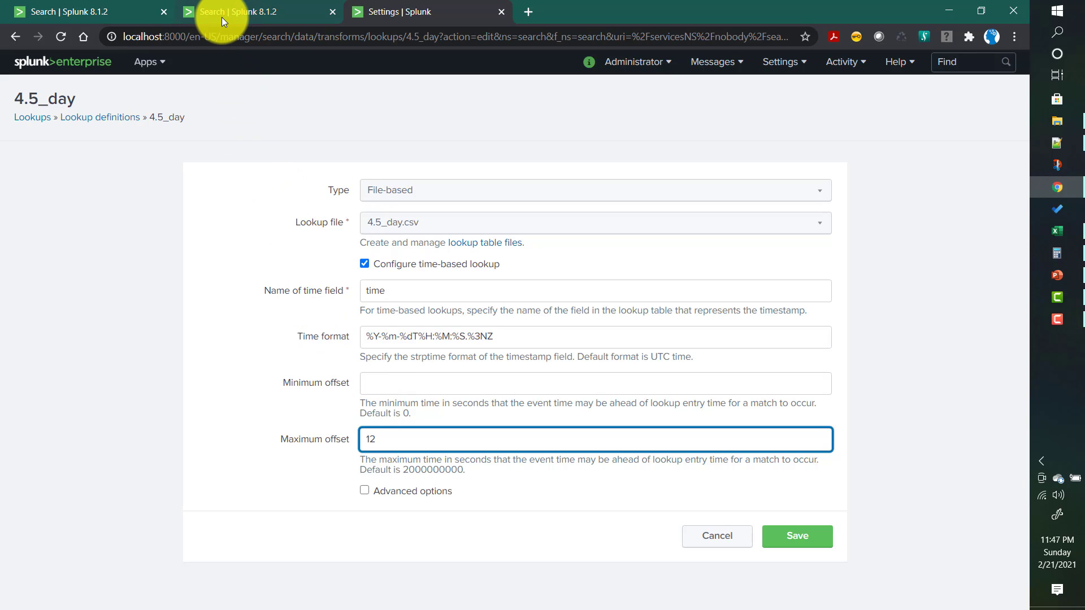
click(94, 8)
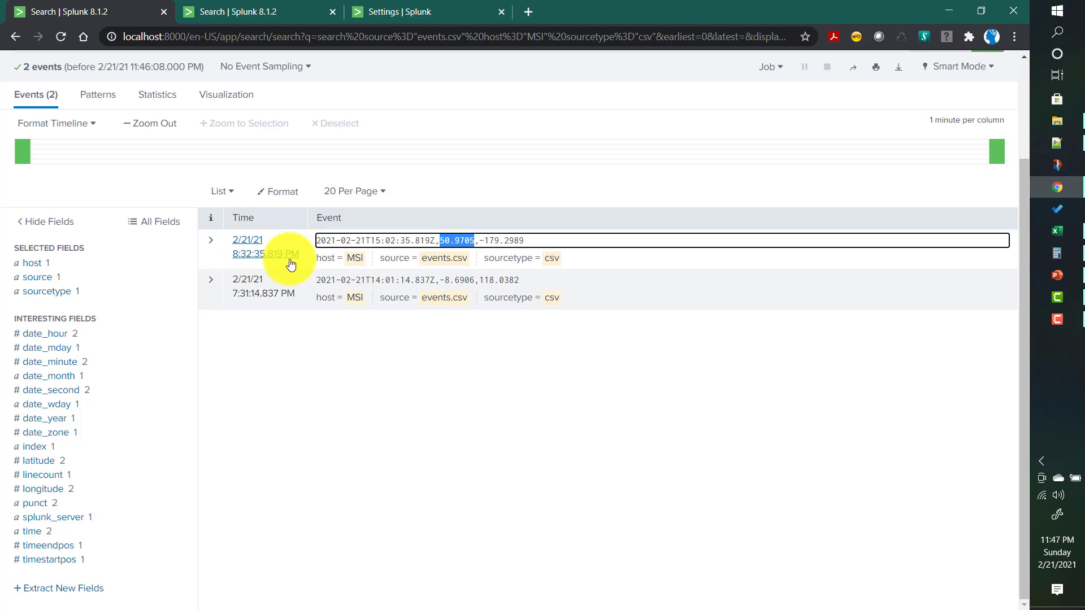
click(399, 15)
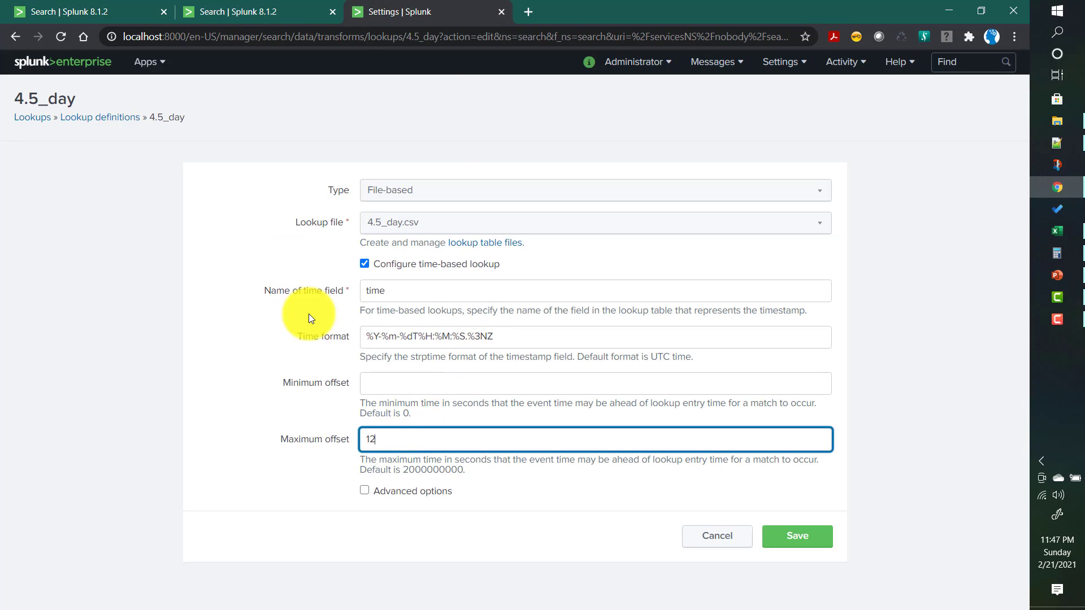
click(84, 9)
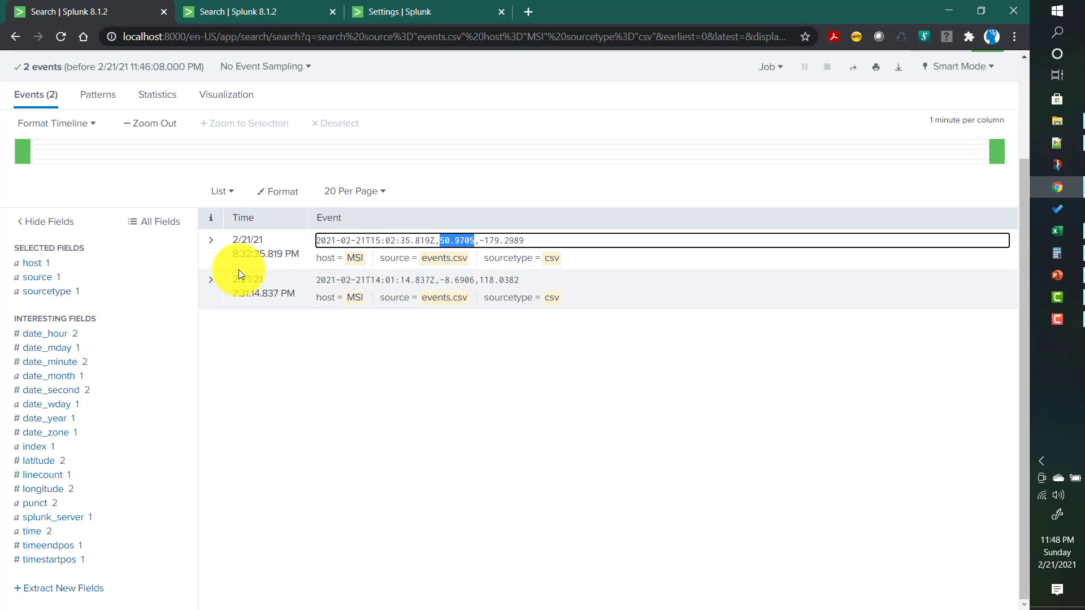
click(389, 6)
click(384, 382)
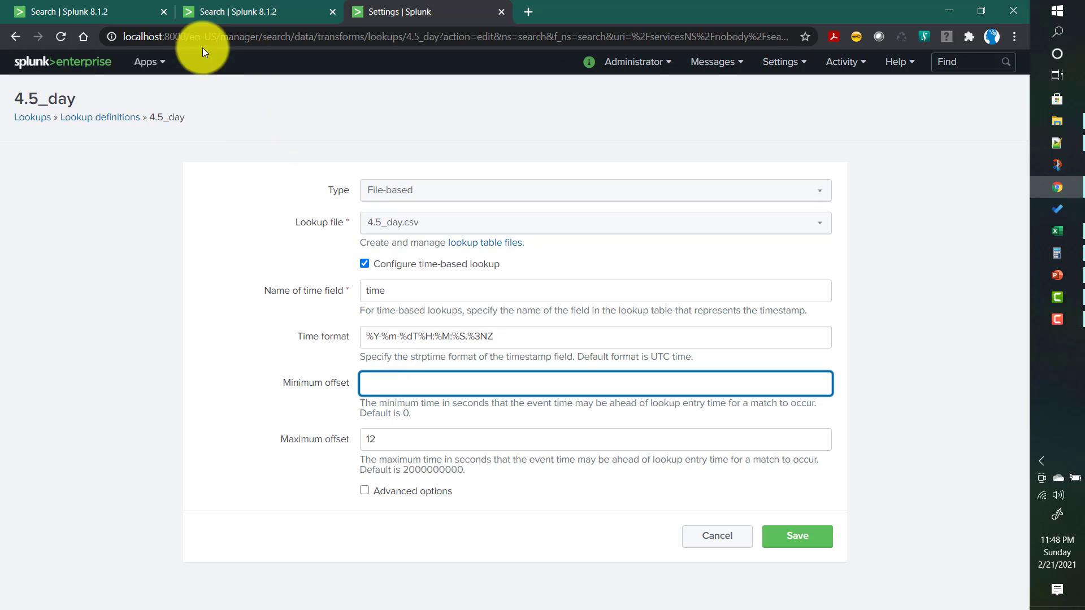
Step: Return to the events.csv results, inspect the latitude field's values and highlight the latitude in the first event
click(100, 12)
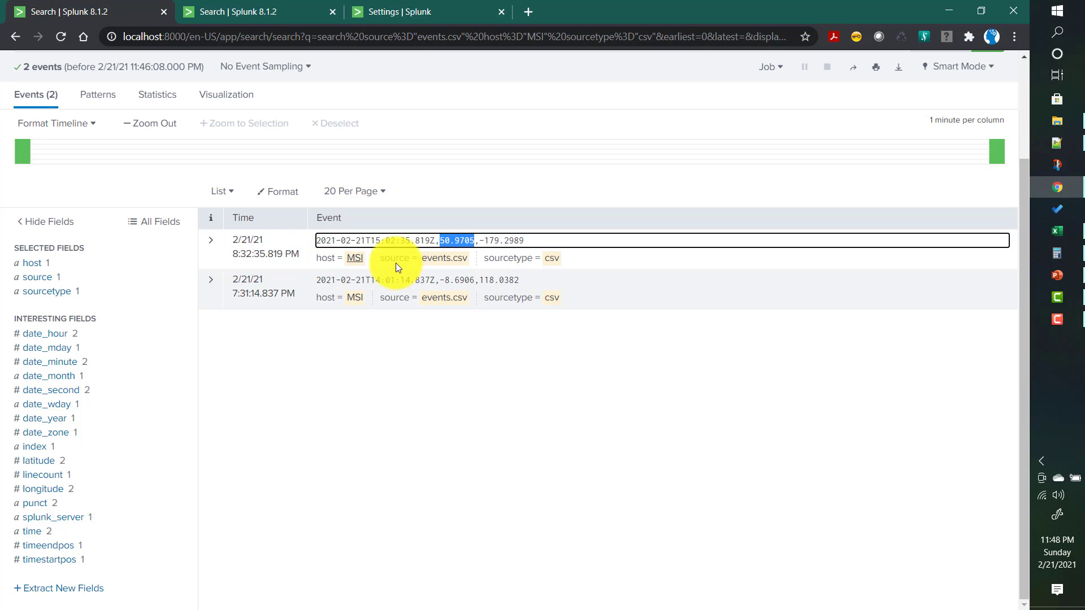
click(442, 241)
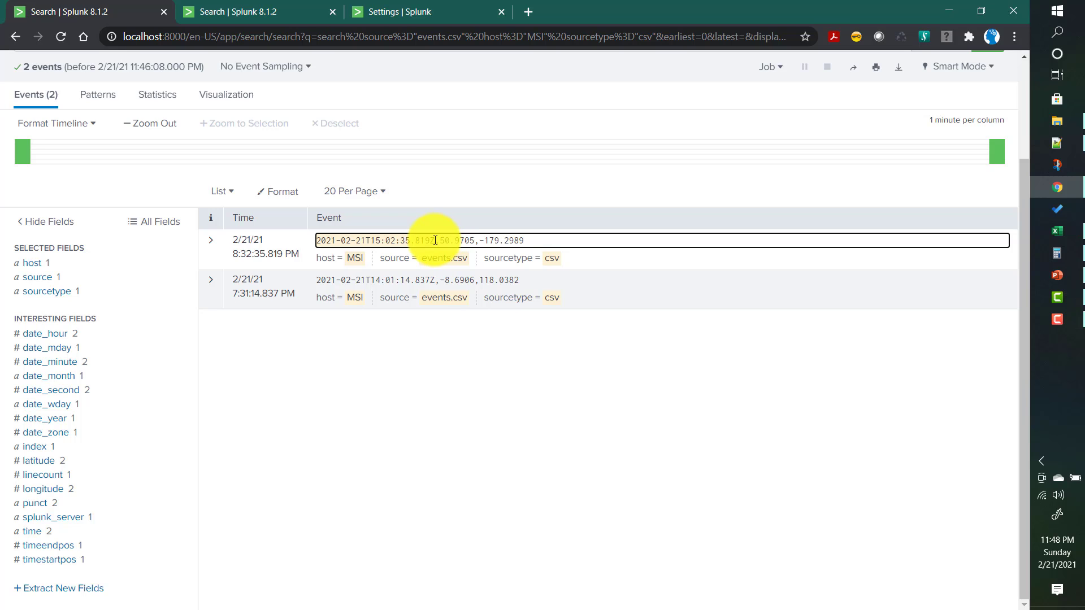
click(33, 464)
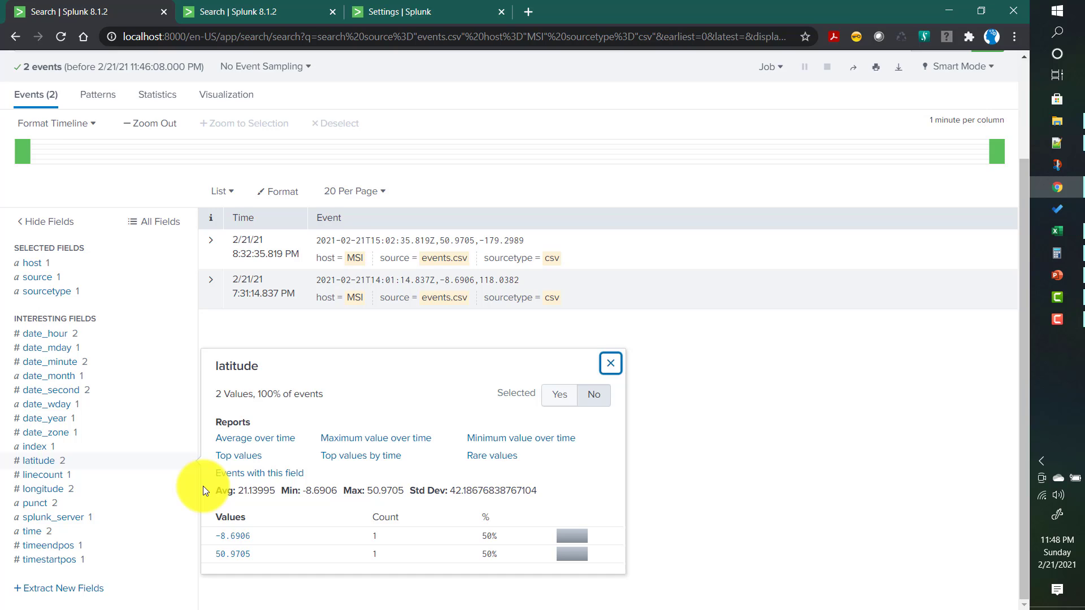
click(277, 337)
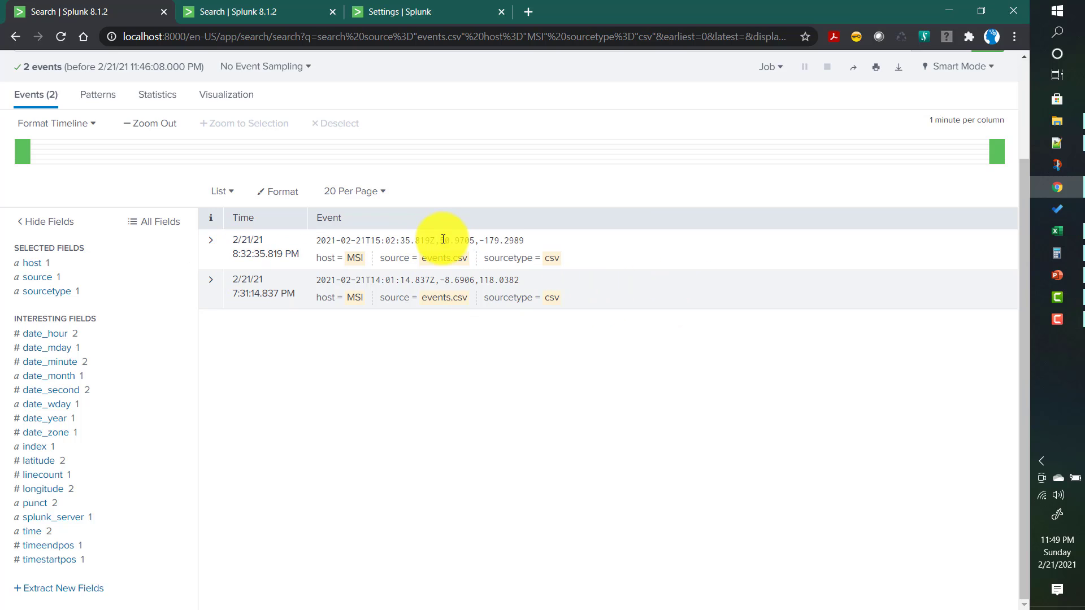
drag(436, 240, 475, 243)
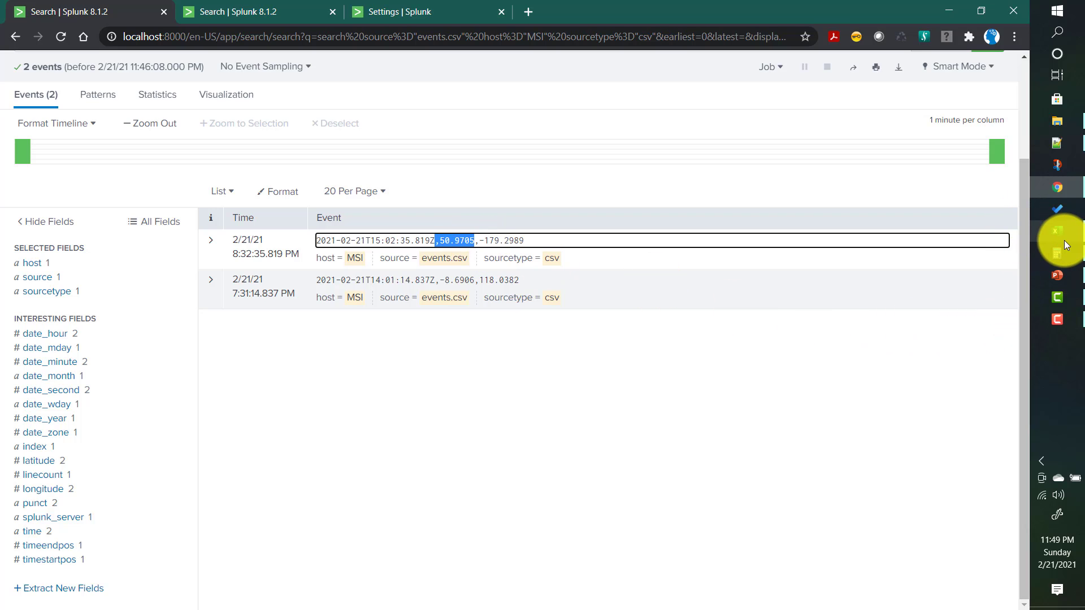
Step: Switch to Excel and select cells A2:C2 of 4.5_day.csv to compare that lookup row with the first event
mouse_move(1063, 238)
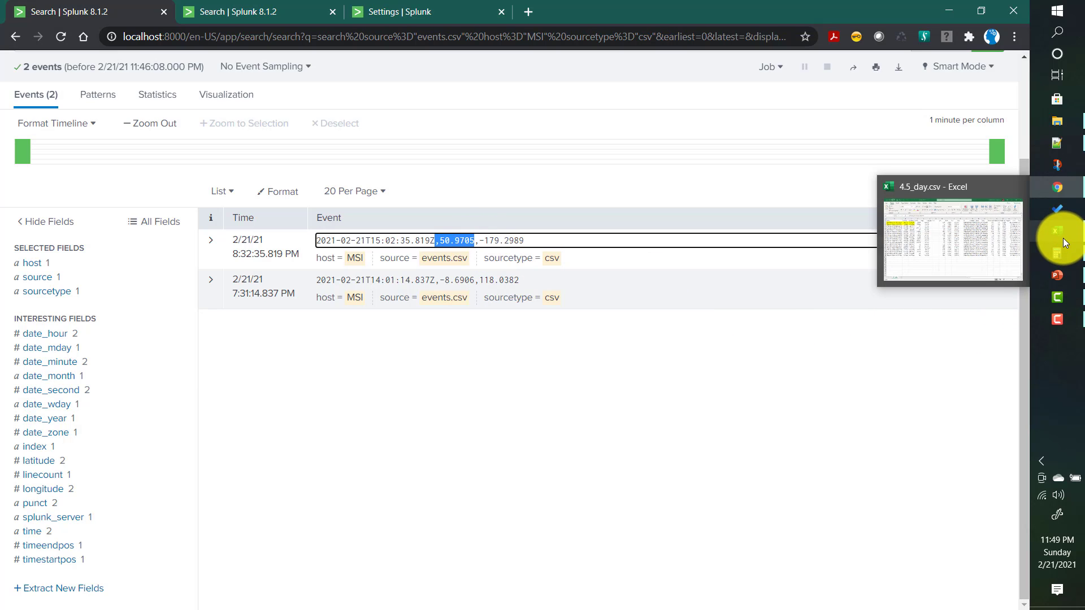
click(1063, 239)
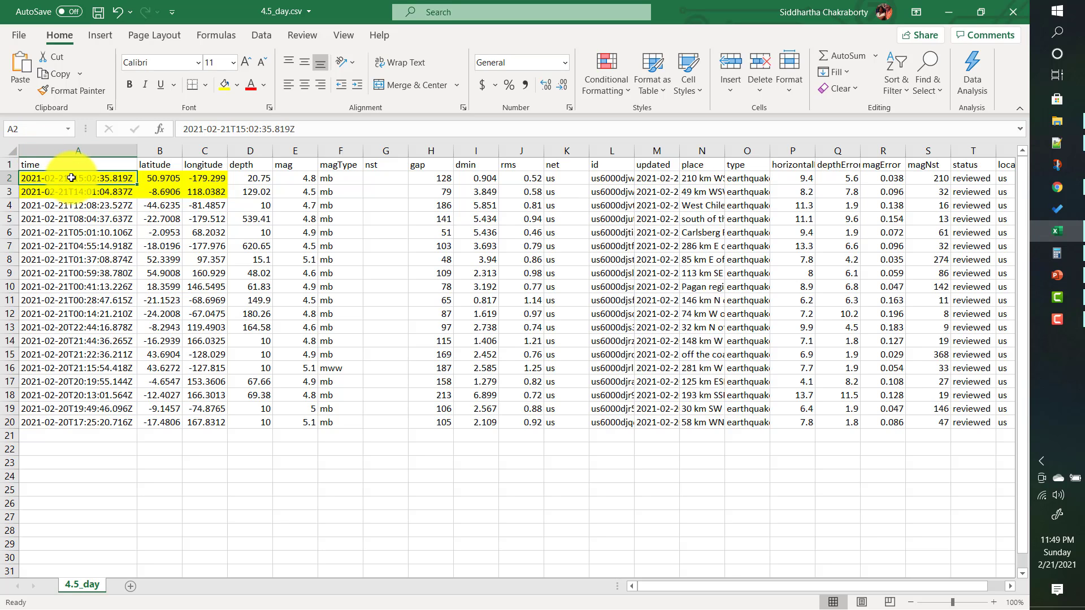
drag(66, 184, 204, 182)
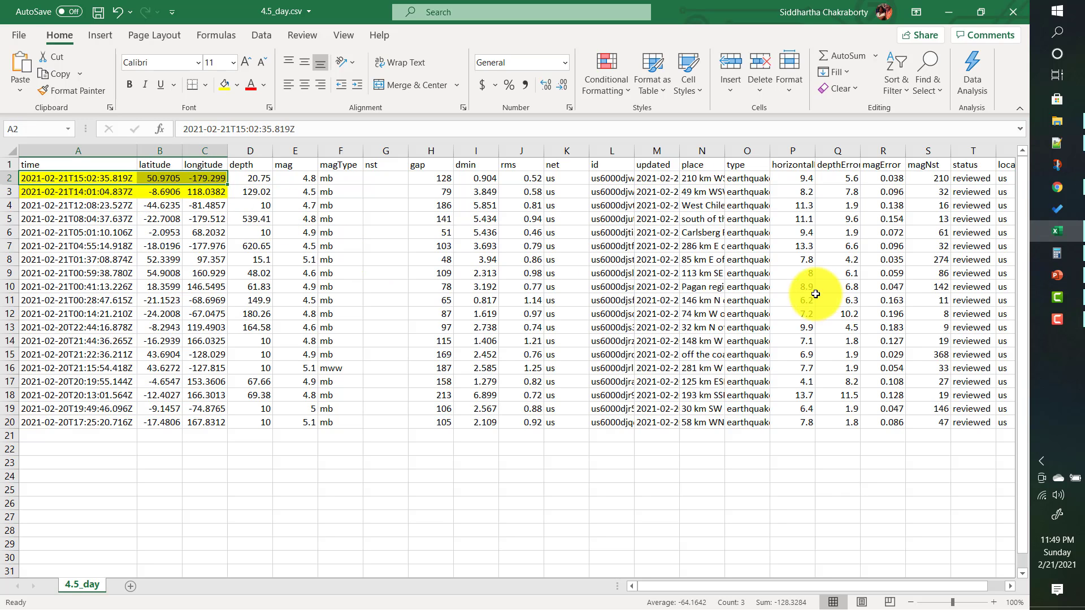
Step: Highlight the second event's time and latitude in Splunk and compare them with the lookup time in cell A3 of 4.5_day.csv in Excel
click(1058, 187)
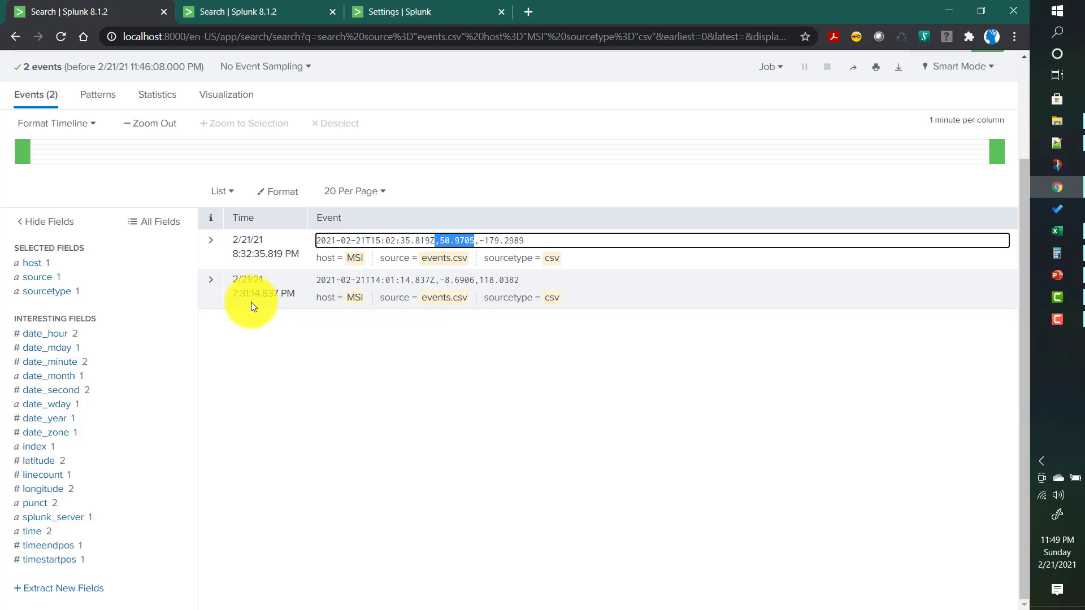
drag(225, 295, 300, 293)
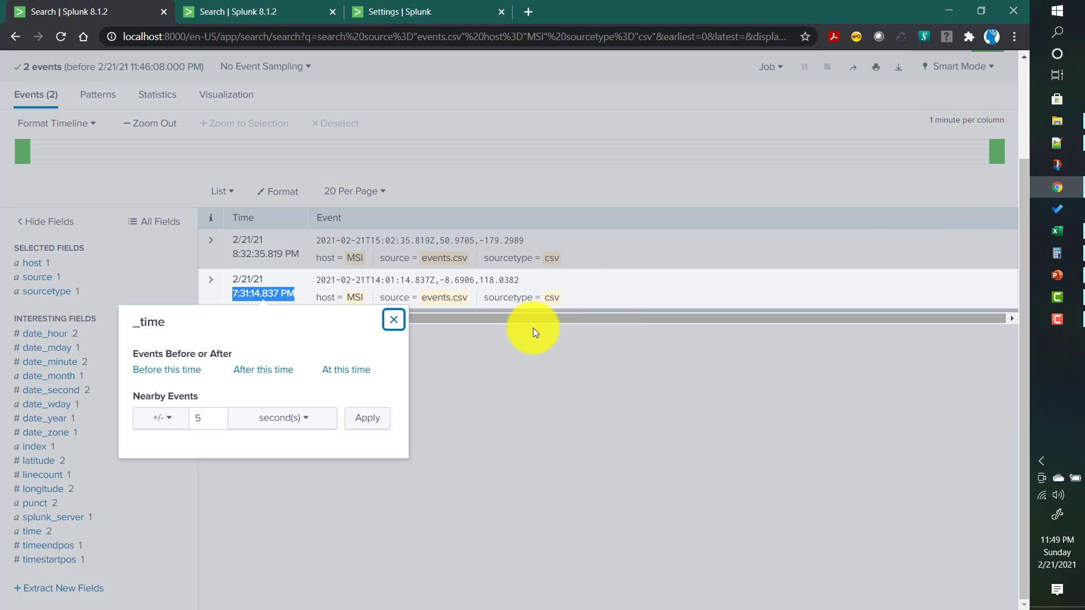
click(503, 327)
drag(439, 280, 479, 278)
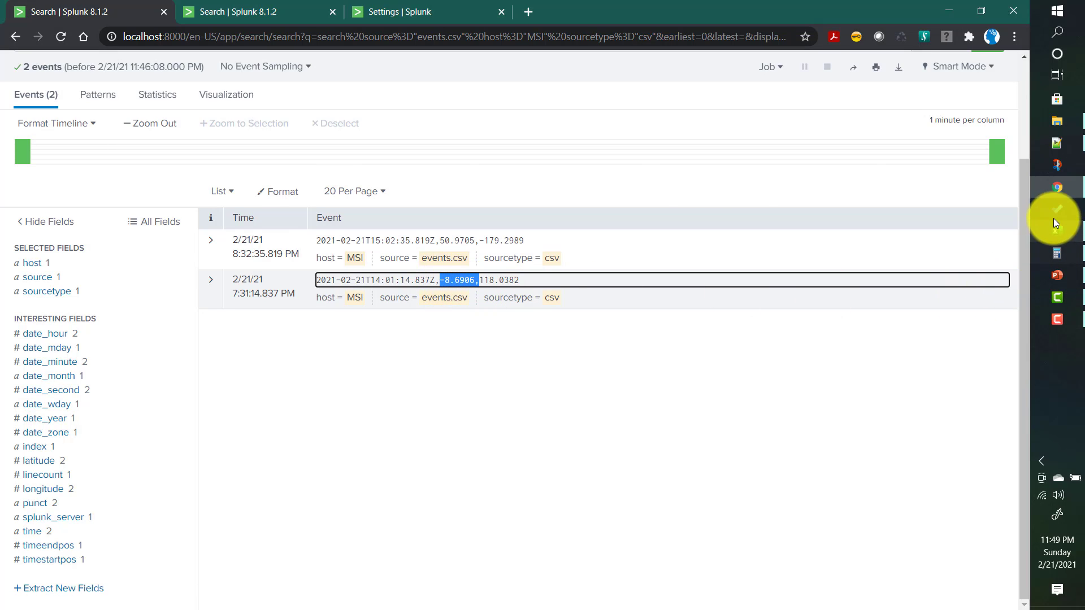
click(1066, 231)
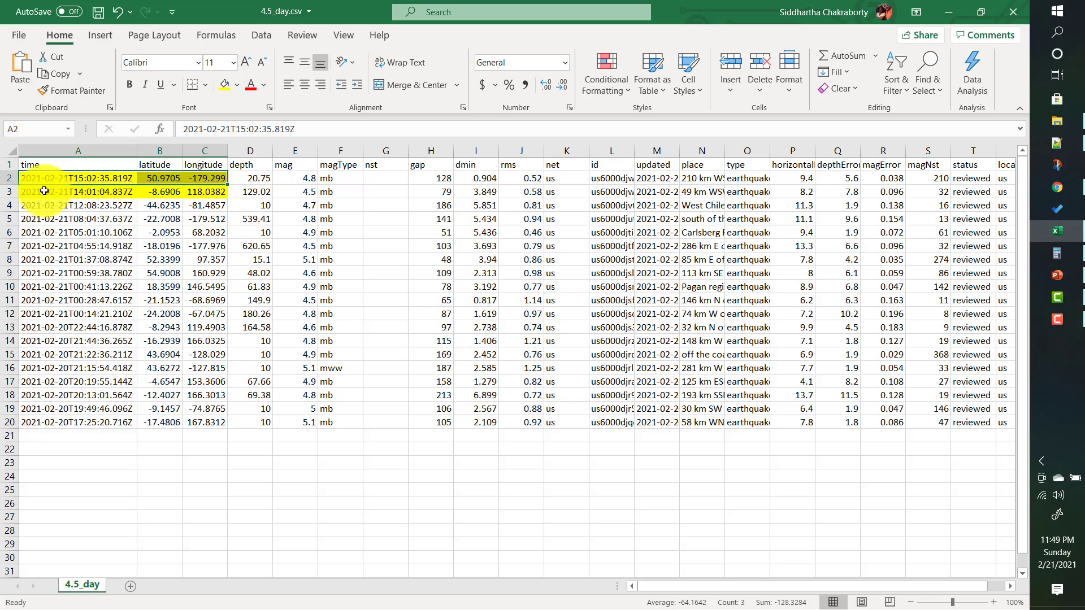
click(74, 195)
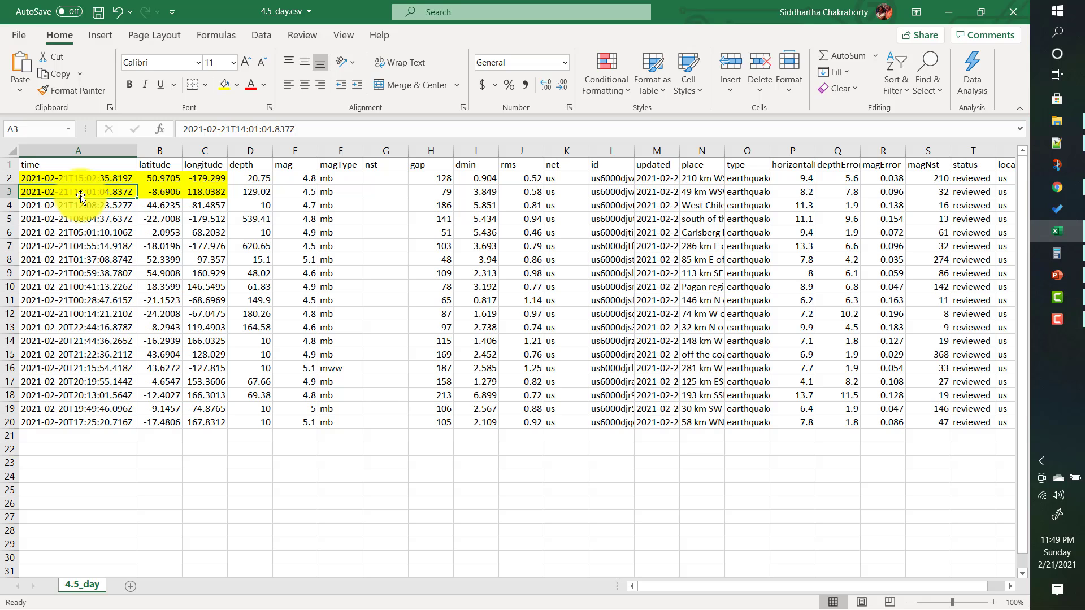
Step: Switch to Splunk and check the 4.5_day definition's maximum offset against the lookup times in the Excel sheet
click(1063, 195)
click(435, 8)
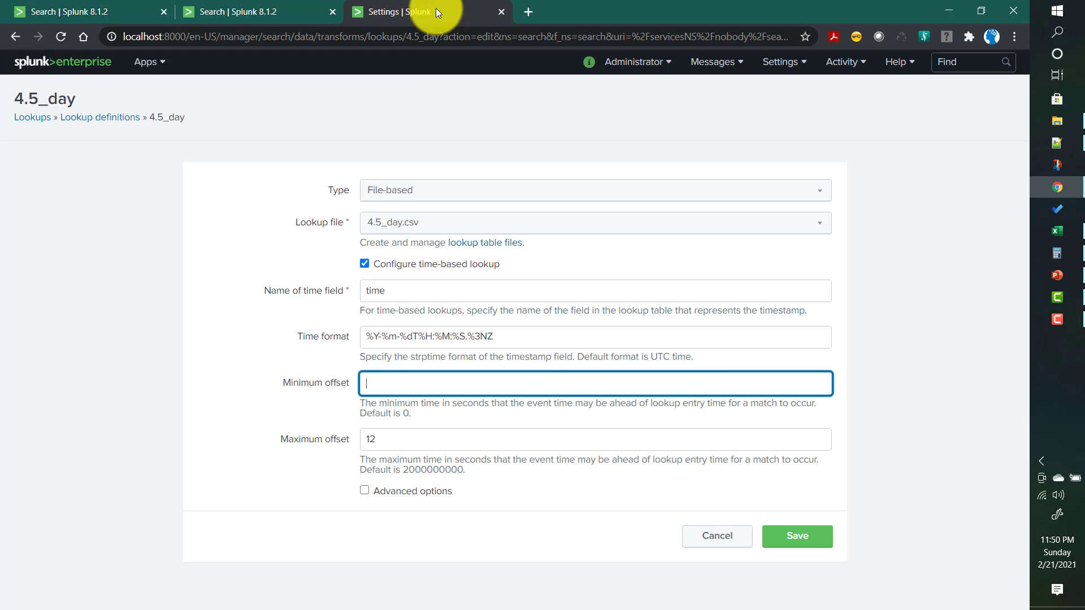
double_click(358, 441)
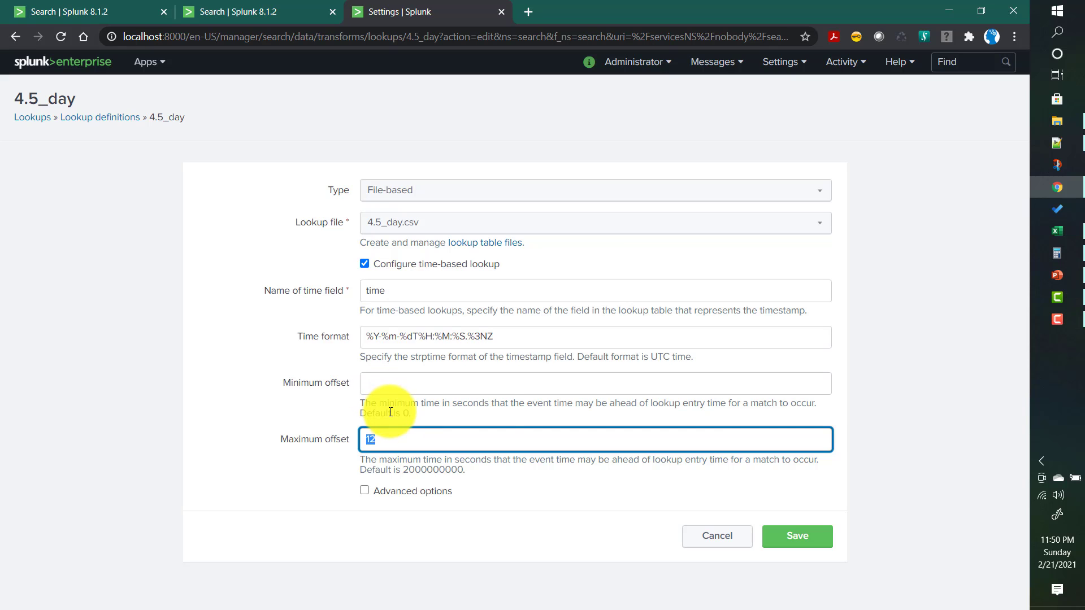
click(1058, 232)
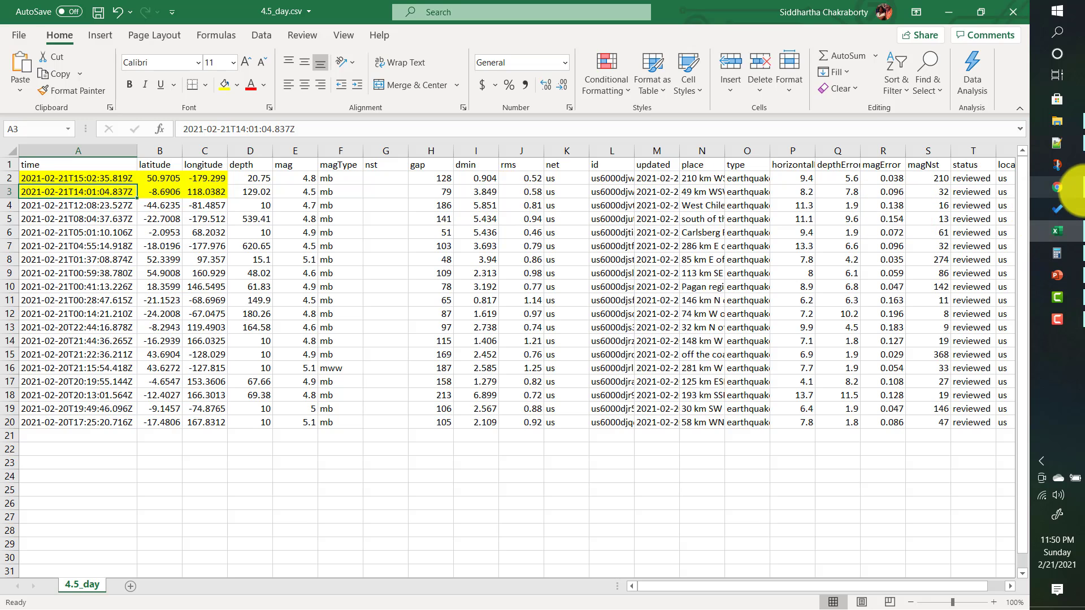
click(1068, 198)
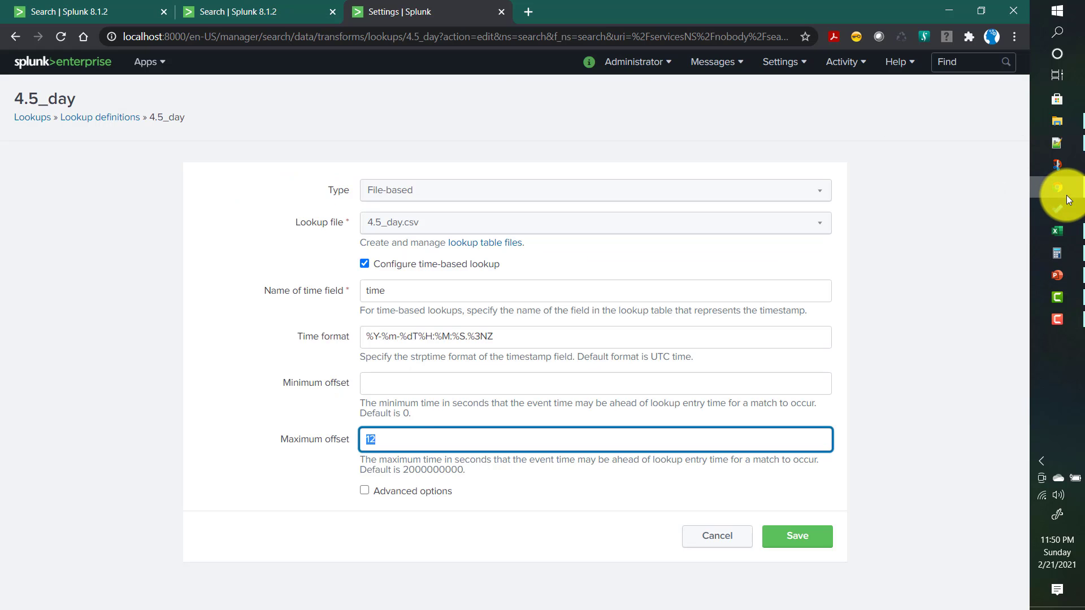
Step: Review the latitude values in the events.csv search results again
click(82, 4)
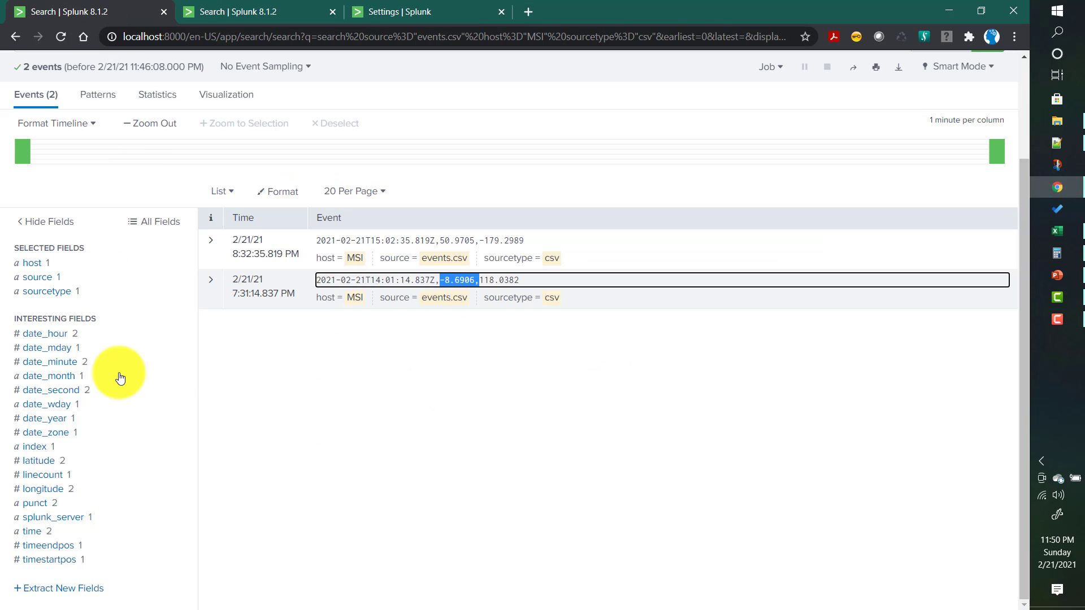
click(38, 461)
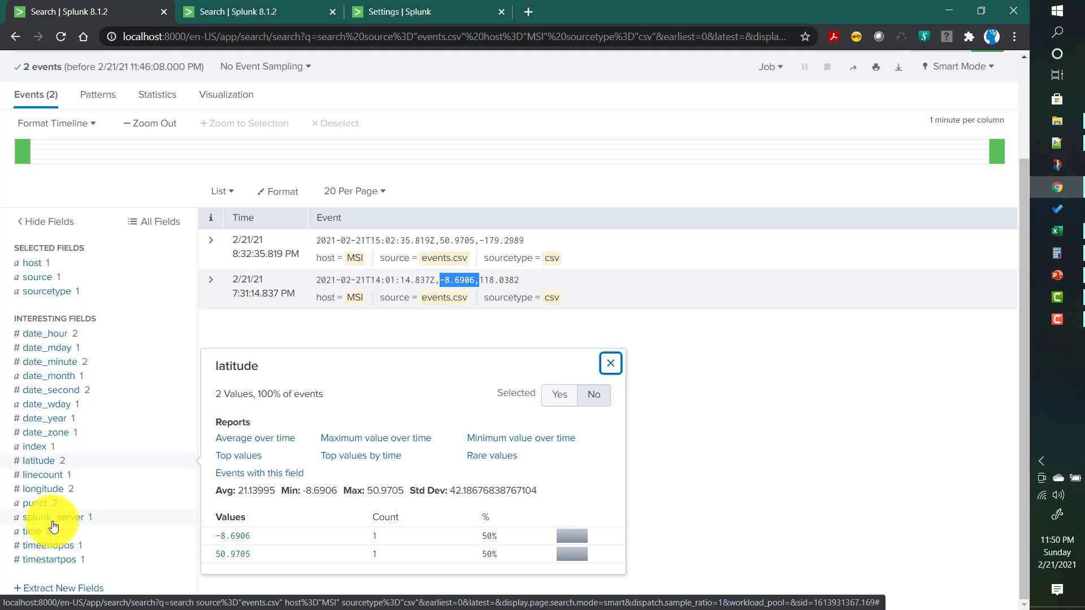
click(396, 331)
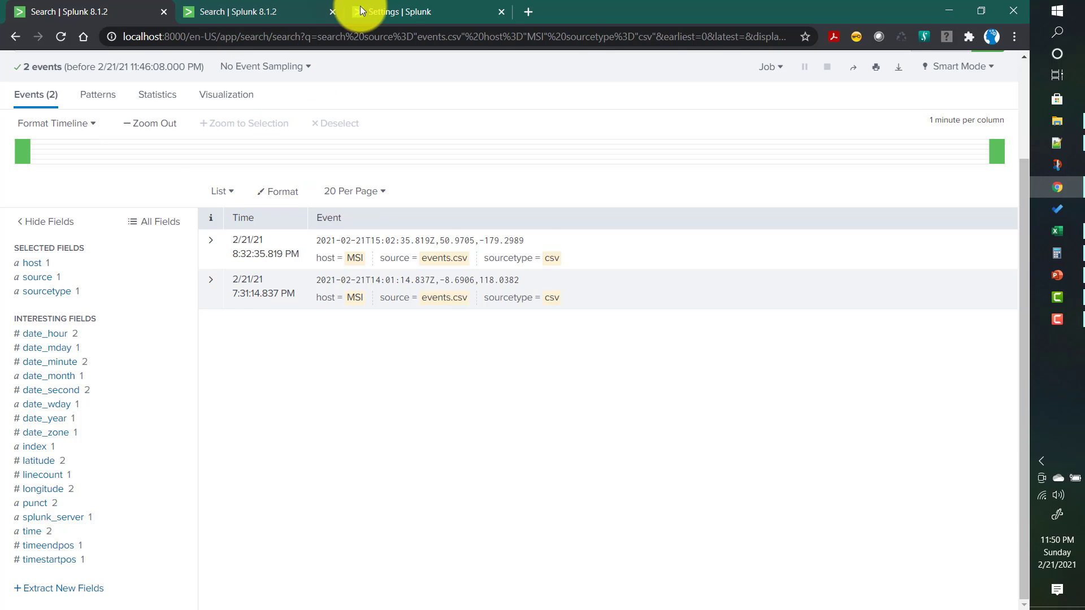
Step: Set the maximum offset of the 4.5_day lookup definition to 21600 seconds
click(387, 13)
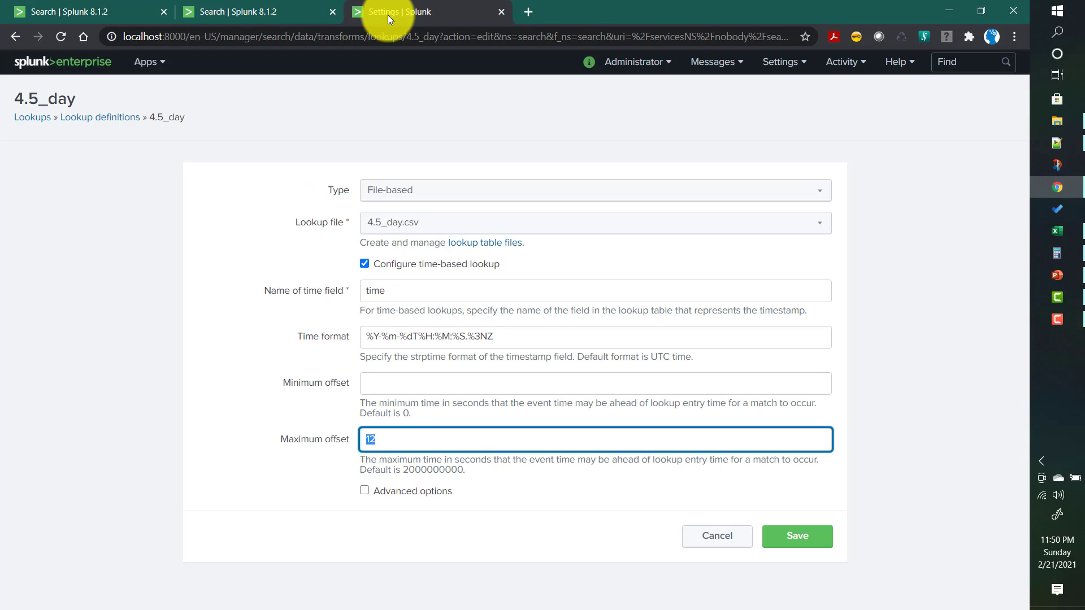
click(405, 440)
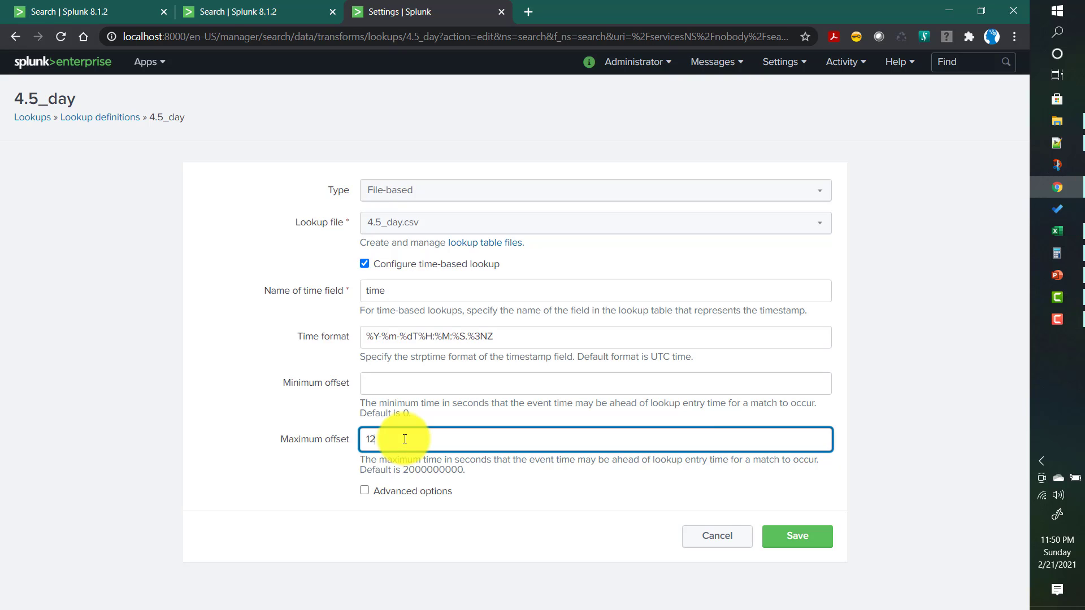
click(339, 430)
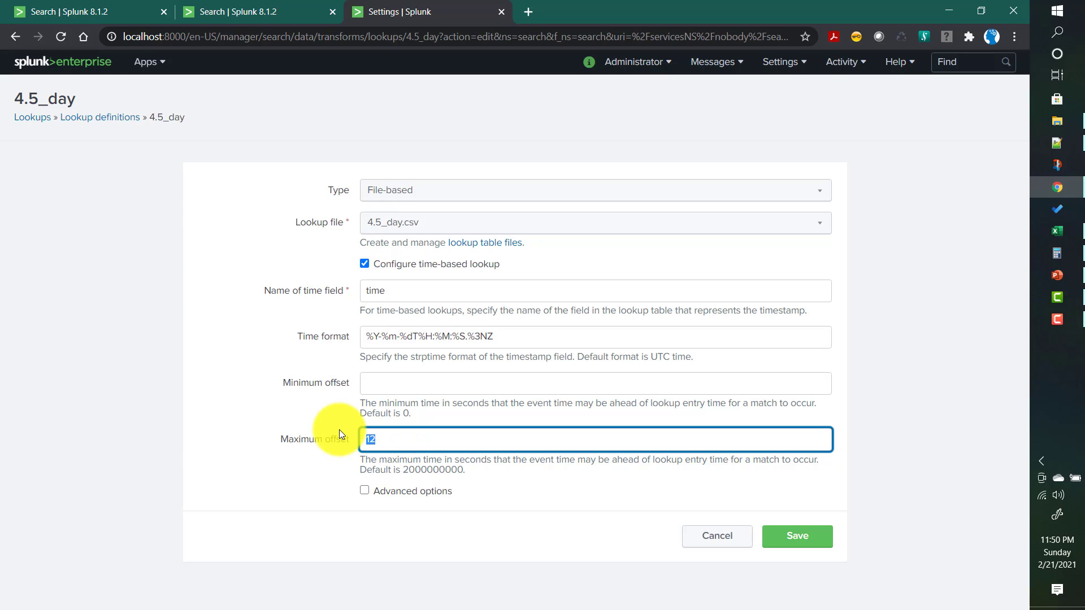
text(21600)
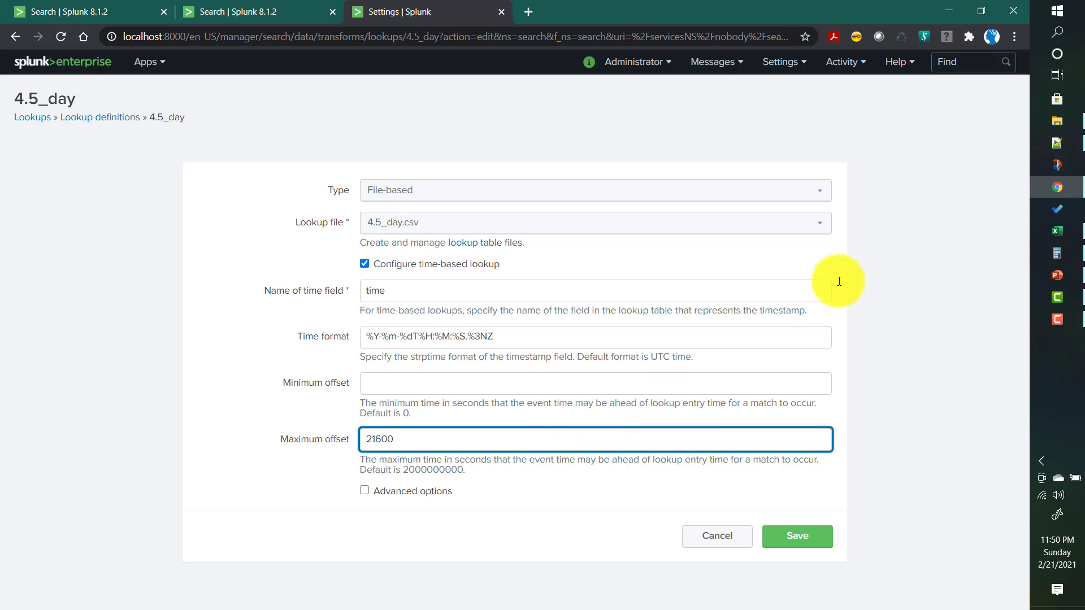
Step: Check the 6-hour offset calculation in Calculator, and save the 4.5_day lookup definition in Splunk
click(1071, 260)
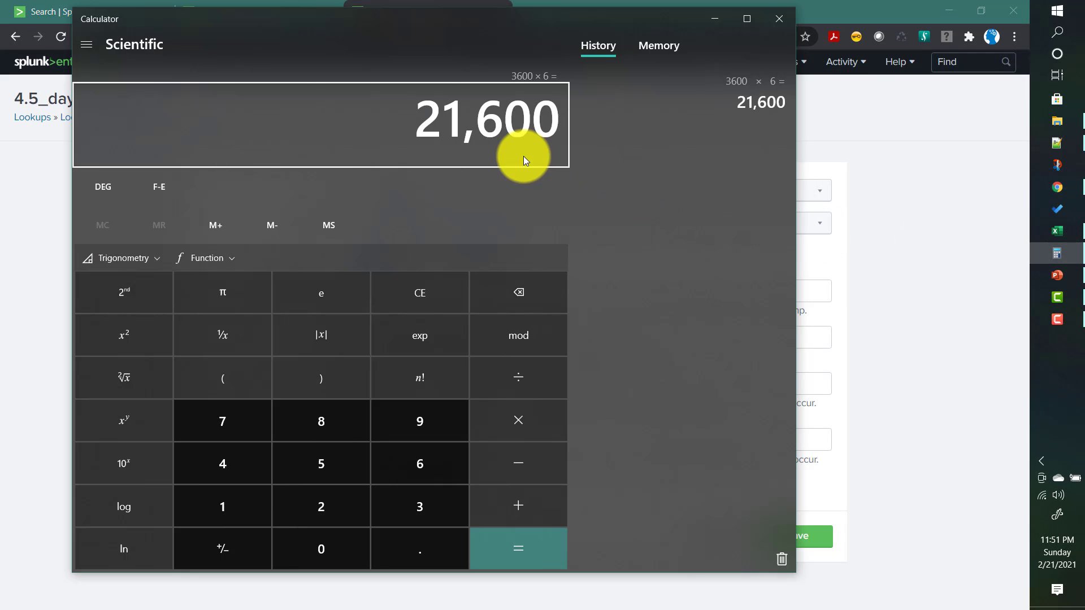
click(719, 17)
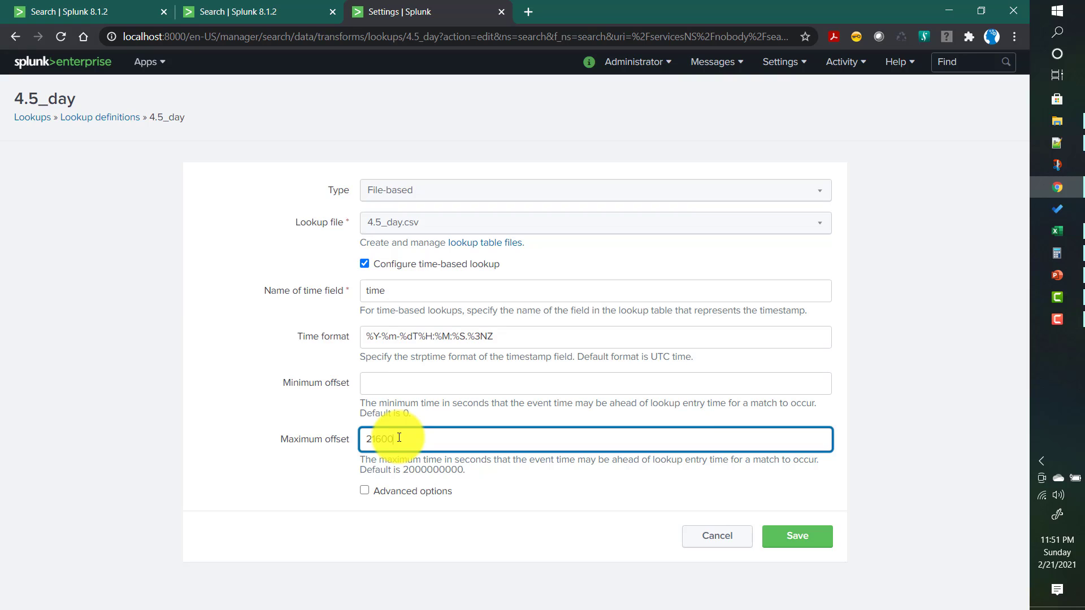
click(812, 539)
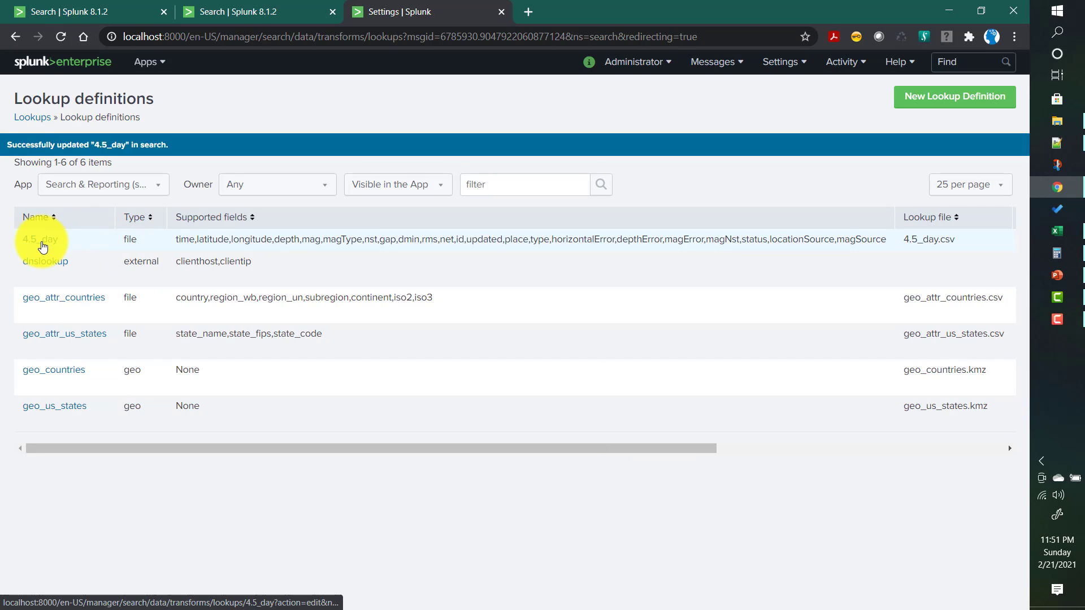
Step: Reopen the 4.5_day definition and compare its offsets with the timeline diagram in PowerPoint and the events.csv search results in Splunk
click(41, 239)
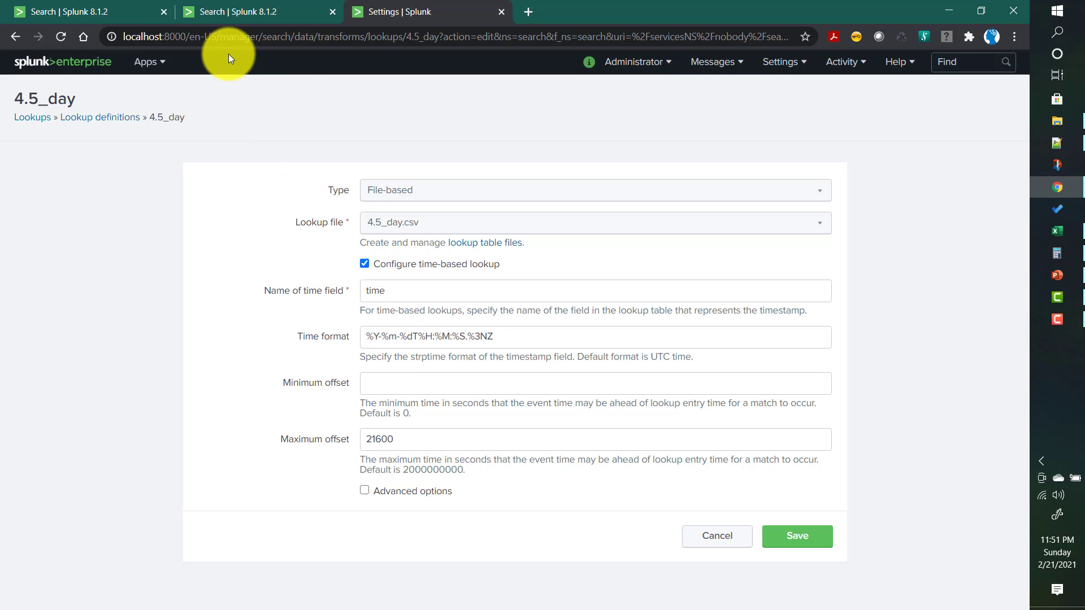
click(1055, 278)
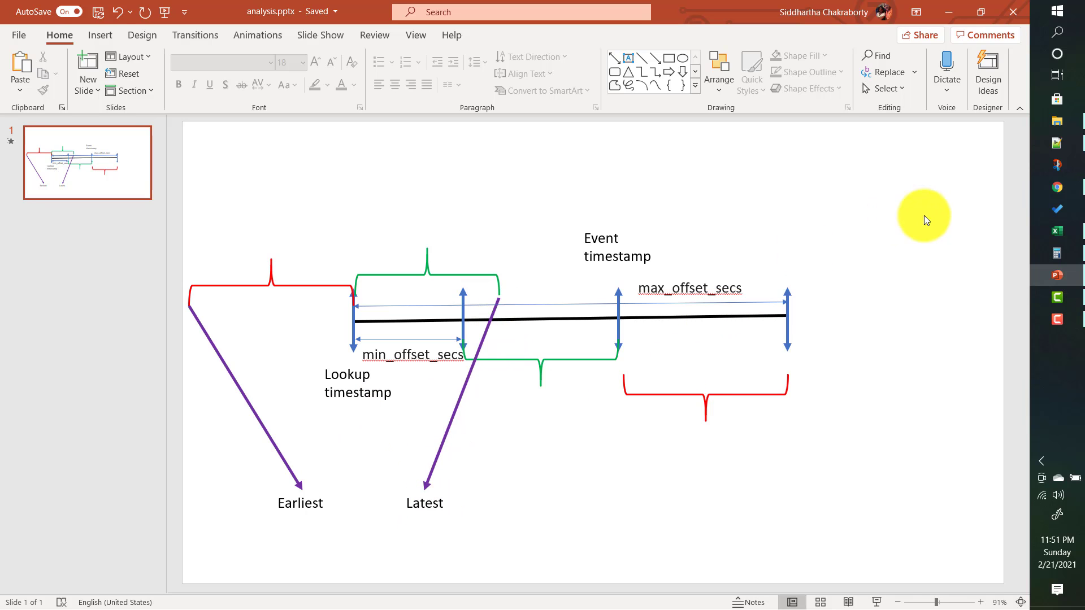
click(1057, 188)
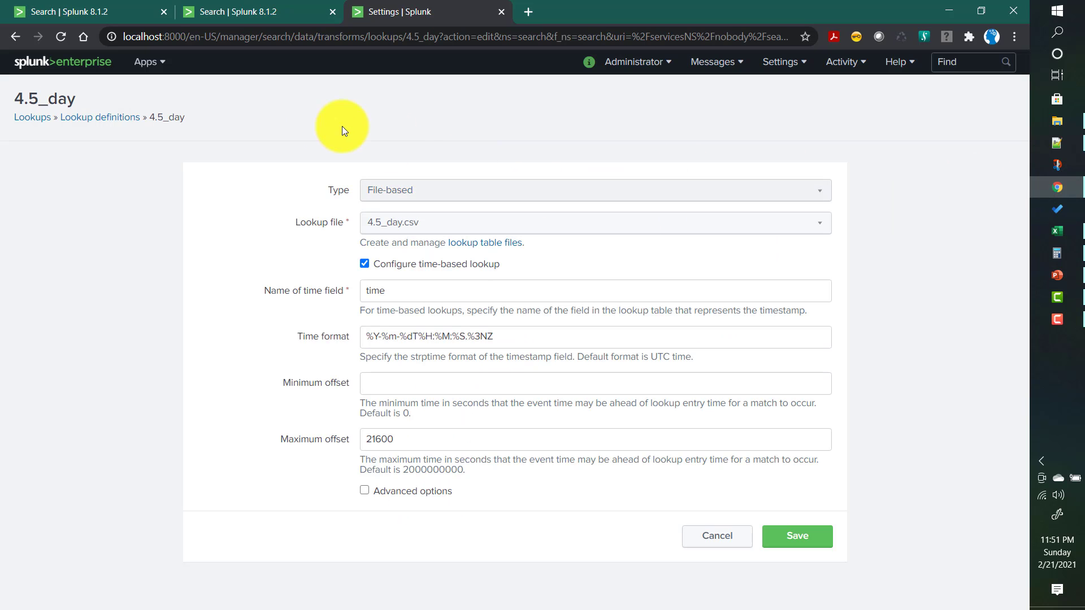
click(107, 13)
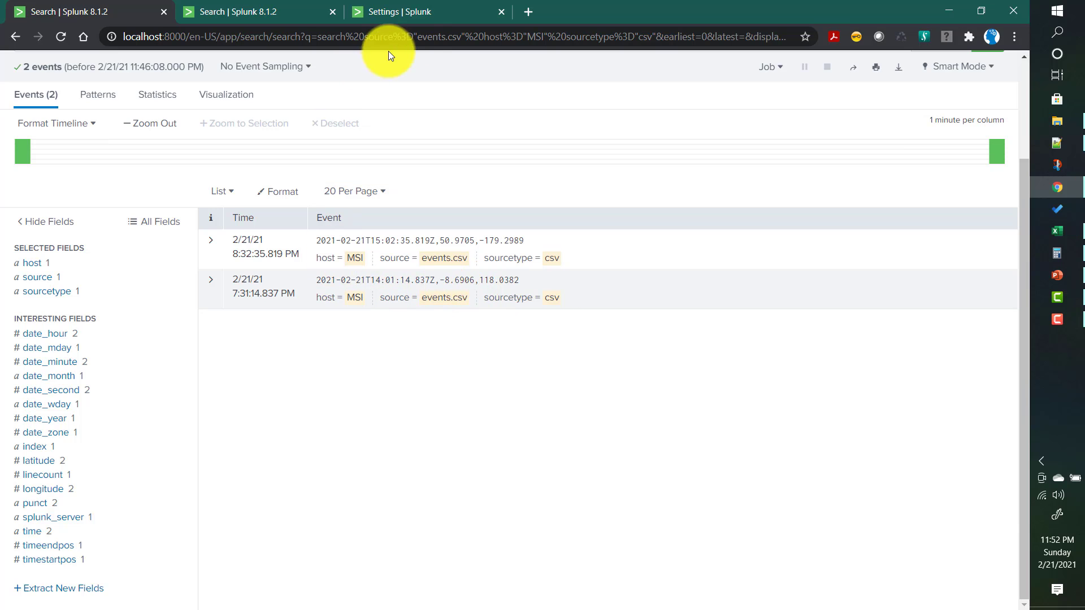
click(414, 1)
click(416, 382)
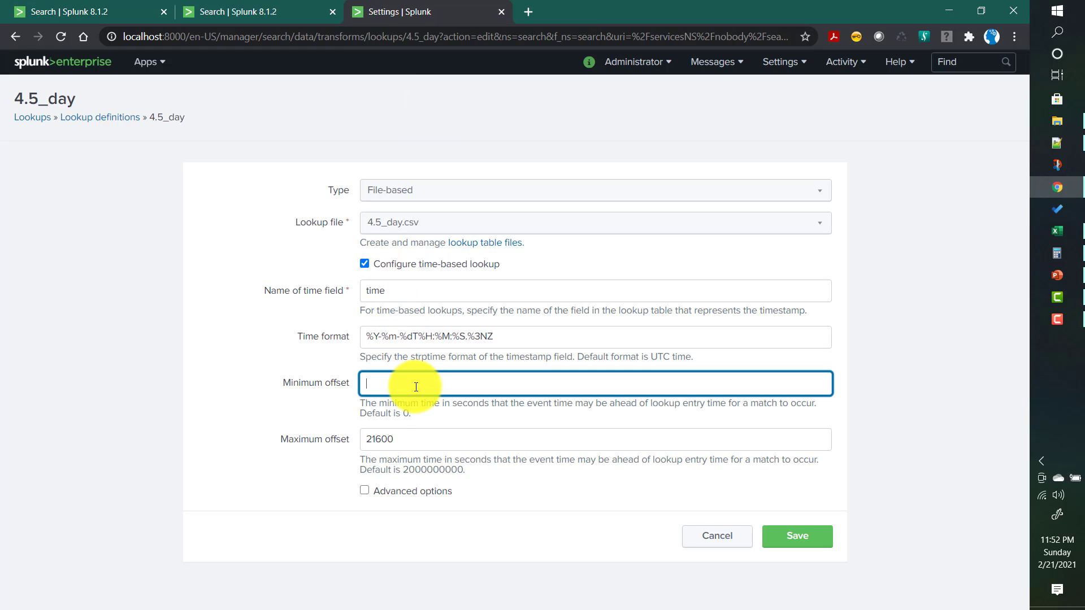
Step: Highlight the first event's latitude in Splunk and compare it with the latitude and time in row 2 of 4.5_day.csv in Excel
click(72, 4)
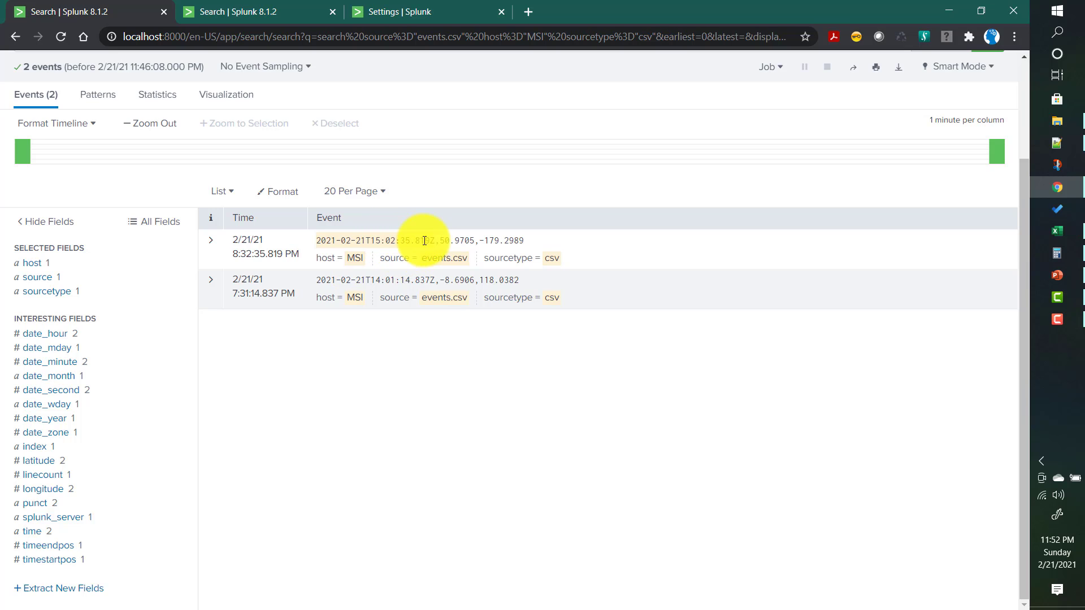
drag(439, 240, 475, 238)
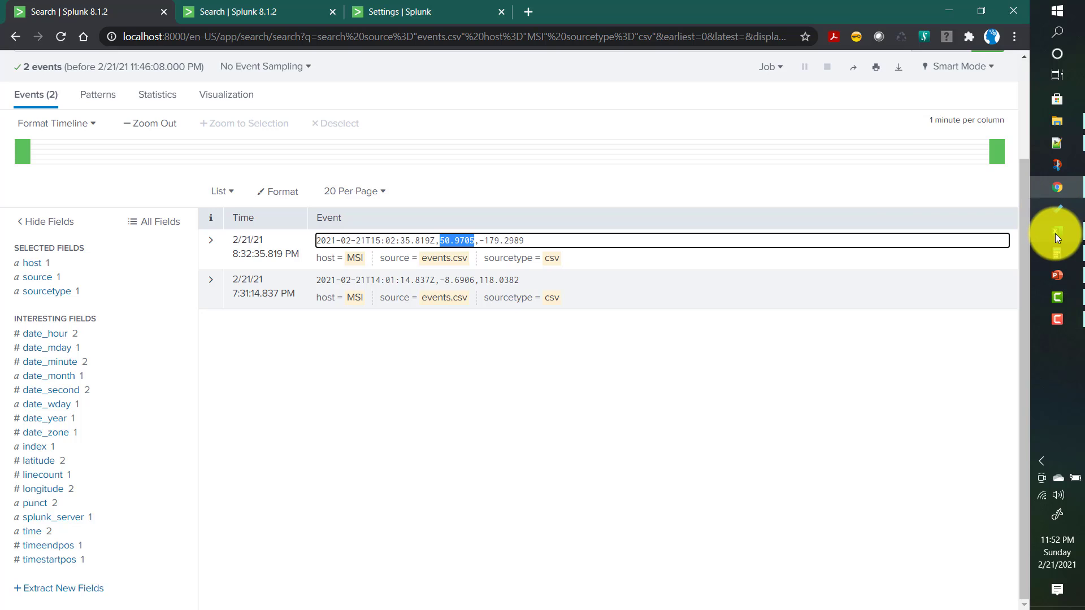
mouse_move(1056, 234)
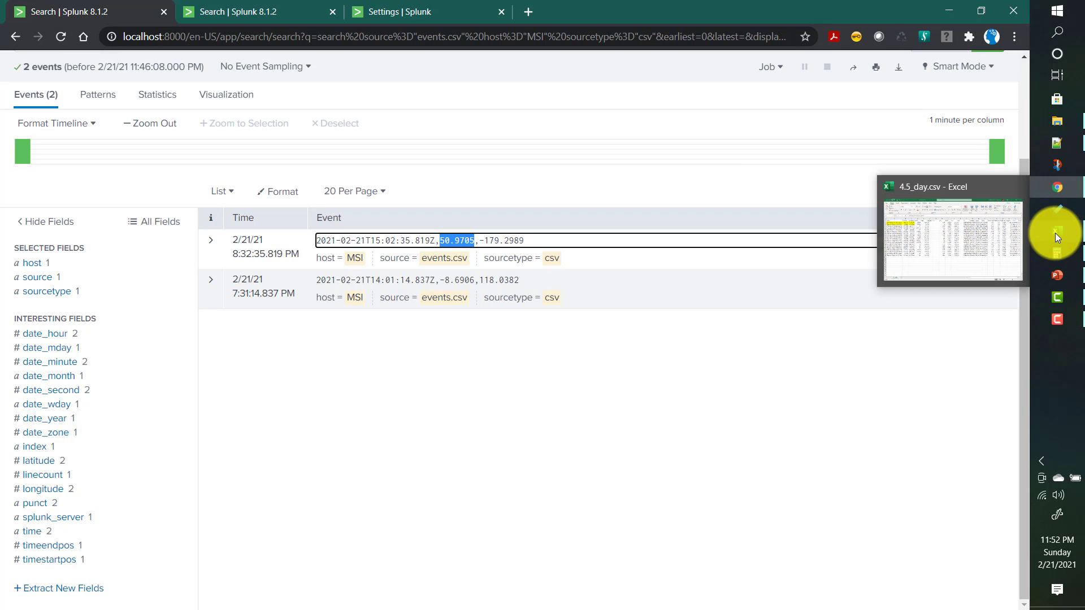
click(1055, 233)
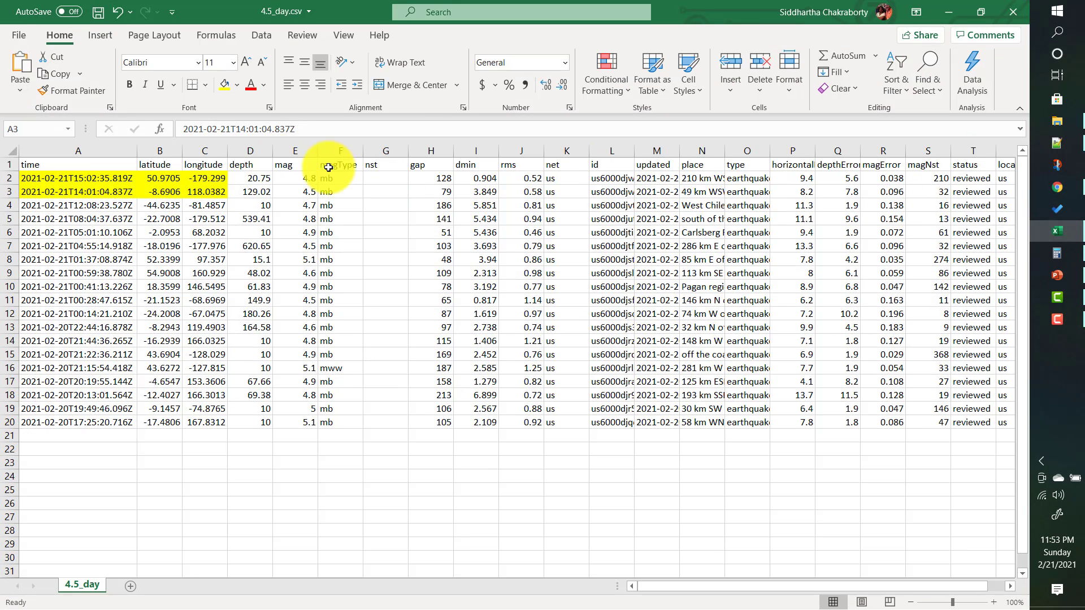
click(154, 176)
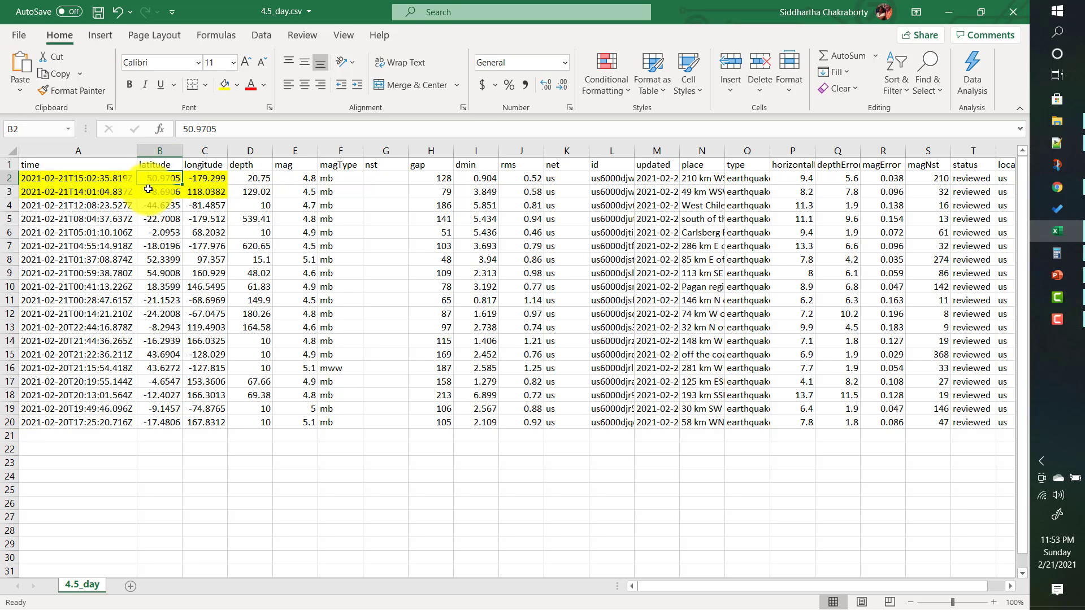
click(92, 178)
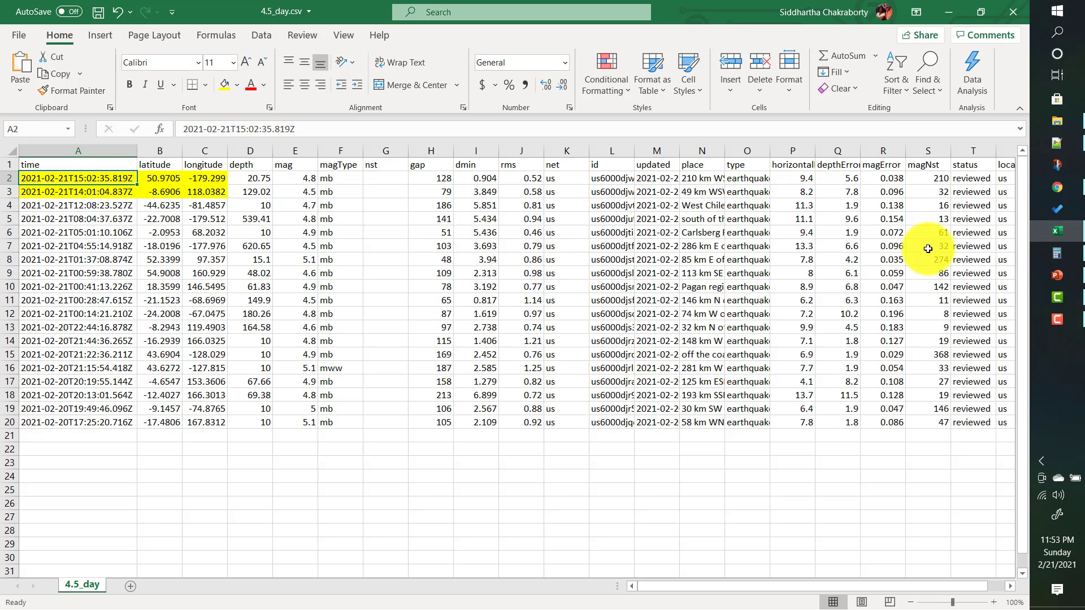
click(1057, 187)
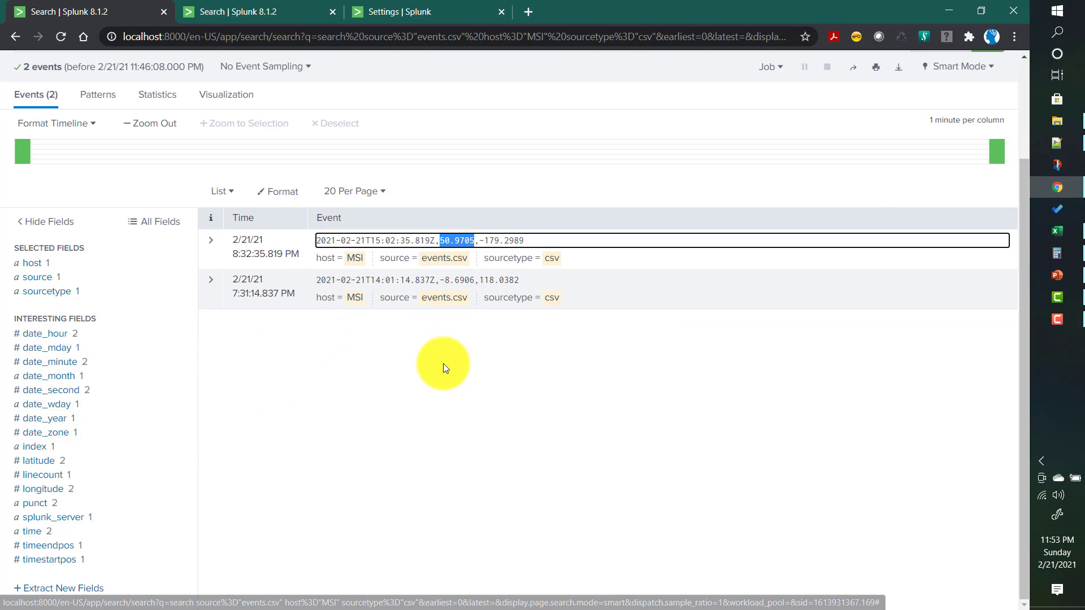
scroll(443, 362, up, 3)
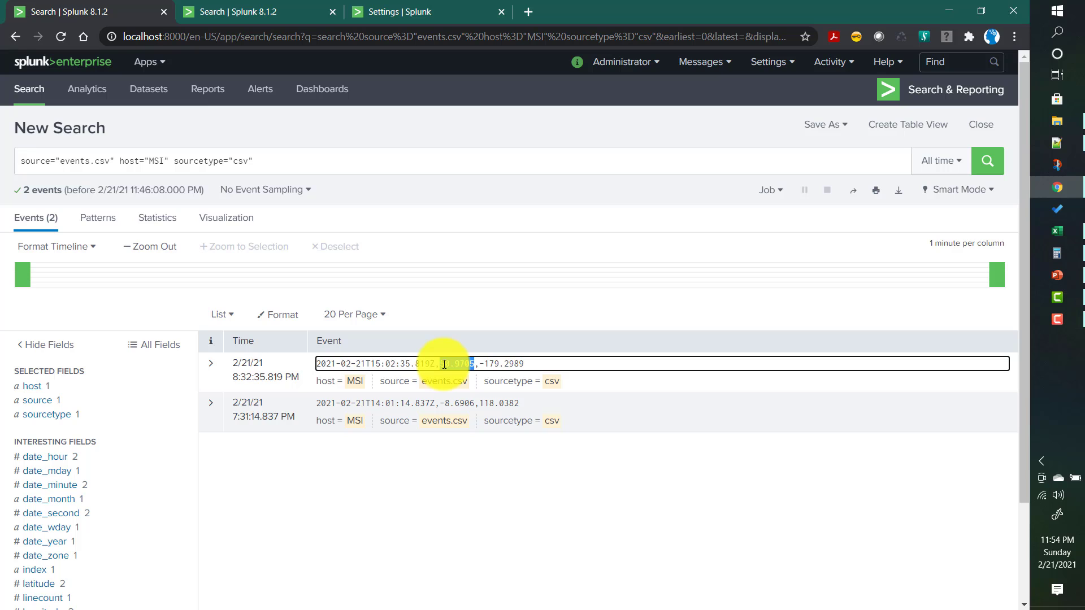
Step: Review the time field name, time format, minimum offset and maximum offset in the 4.5_day lookup definition
click(407, 11)
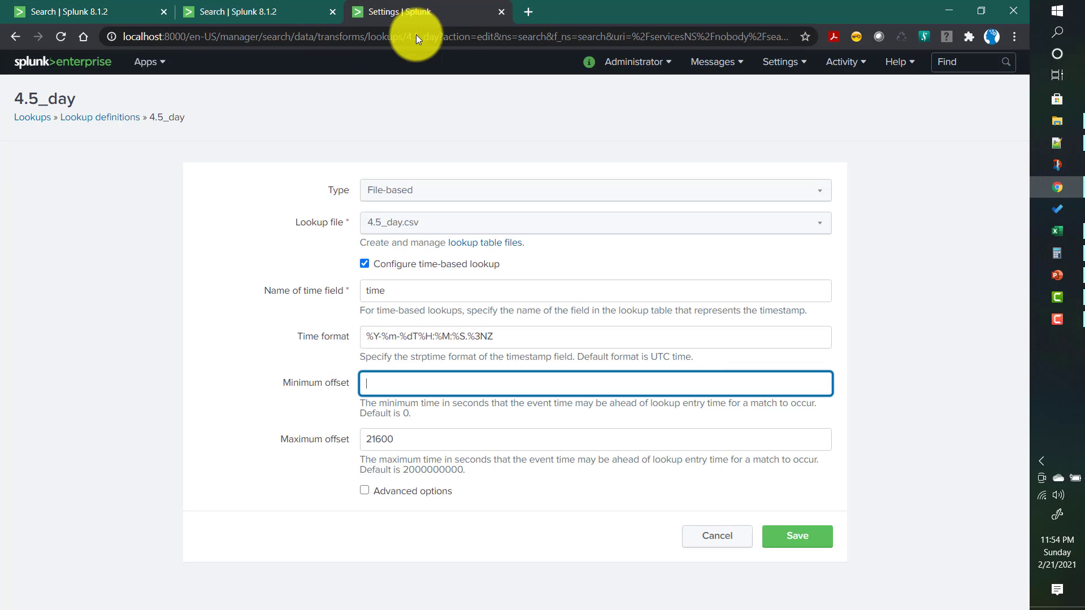
double_click(396, 293)
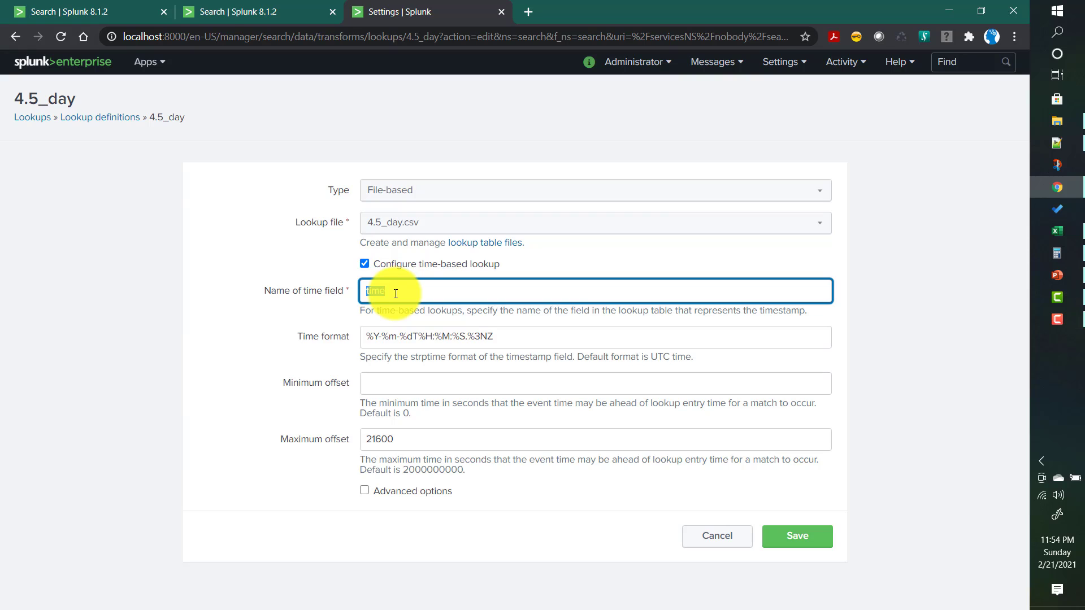
click(396, 292)
click(450, 337)
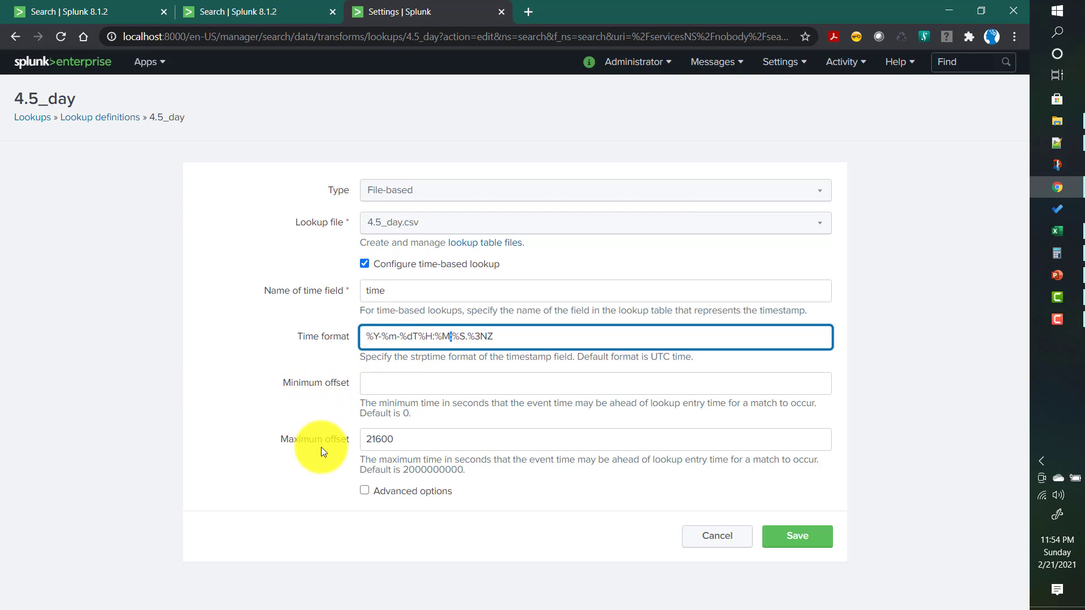
click(399, 383)
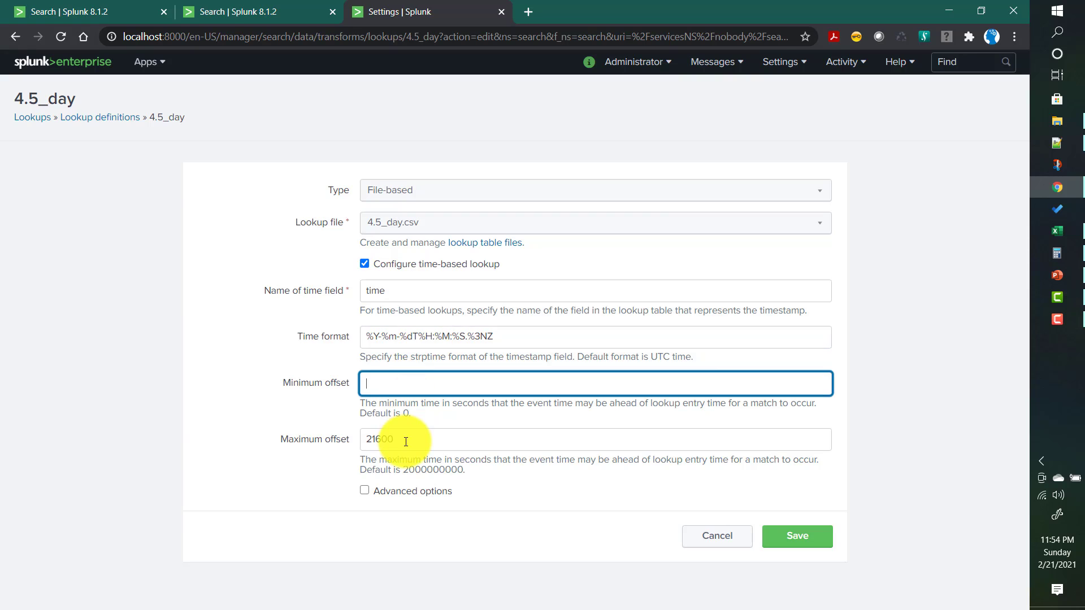
click(409, 444)
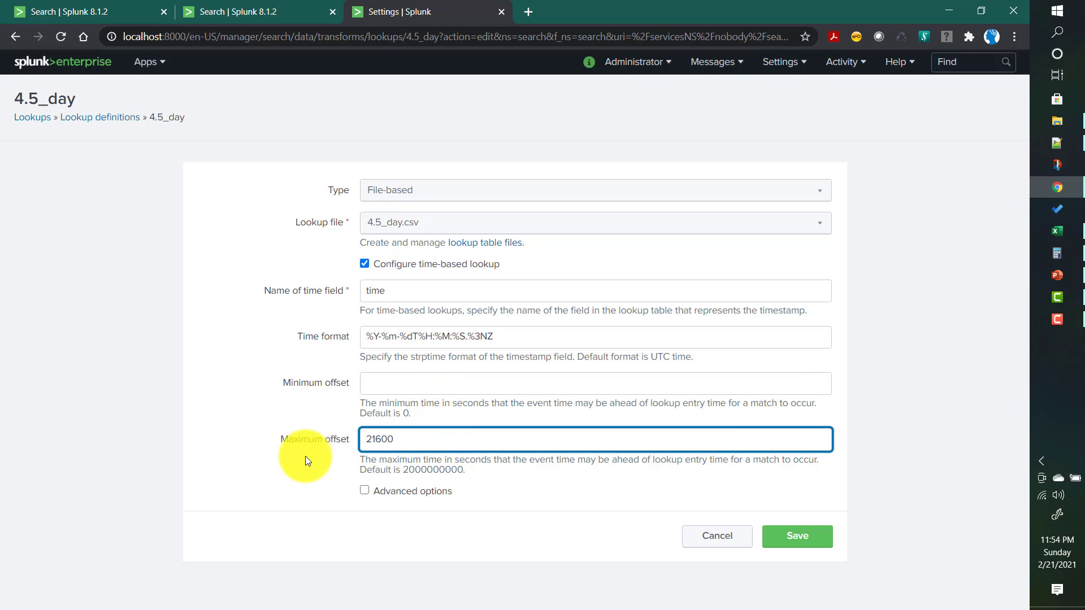
drag(394, 444, 342, 445)
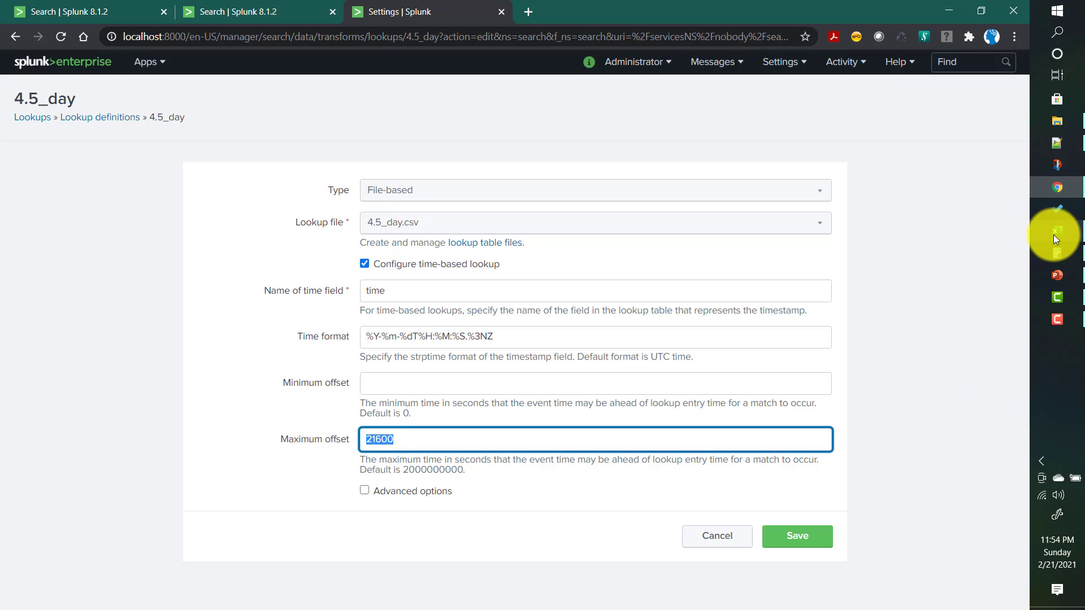
Step: Check the offset timeline diagram in PowerPoint, and return to Splunk to view the inputlookup 4.5_day results
click(1058, 275)
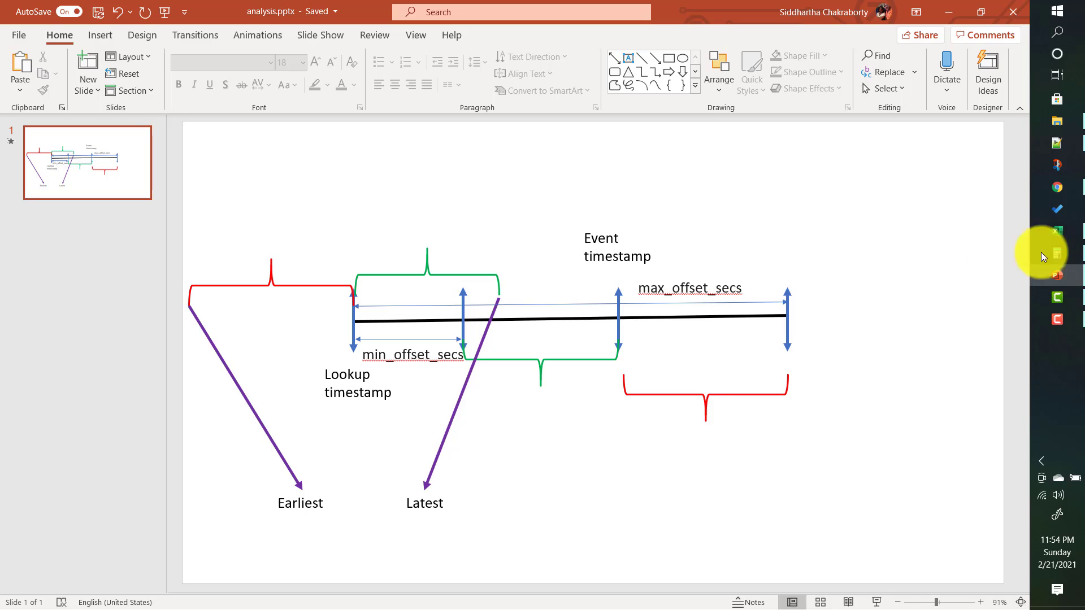
click(1067, 199)
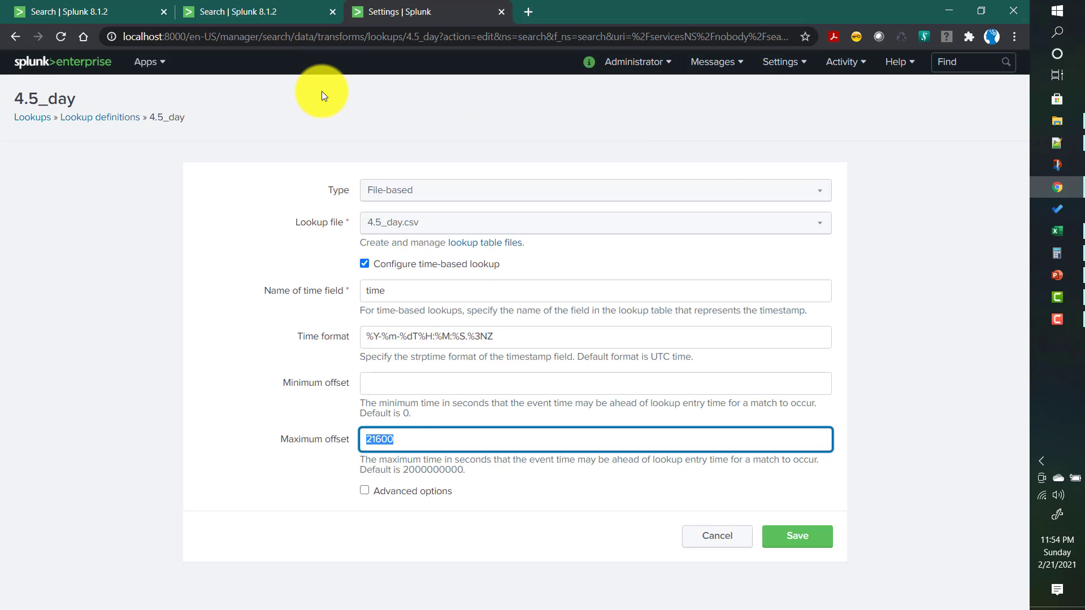
click(248, 9)
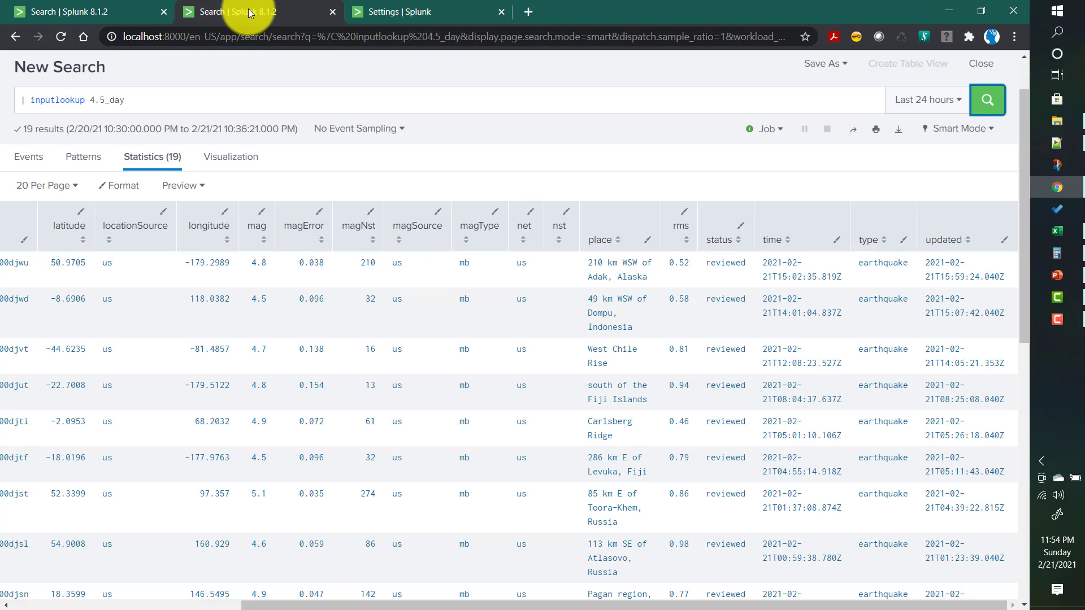
Step: Append "| lookup 4.5_day latitude as latitude outputnew depth,mag,magType" on a new line of the events.csv search
click(56, 2)
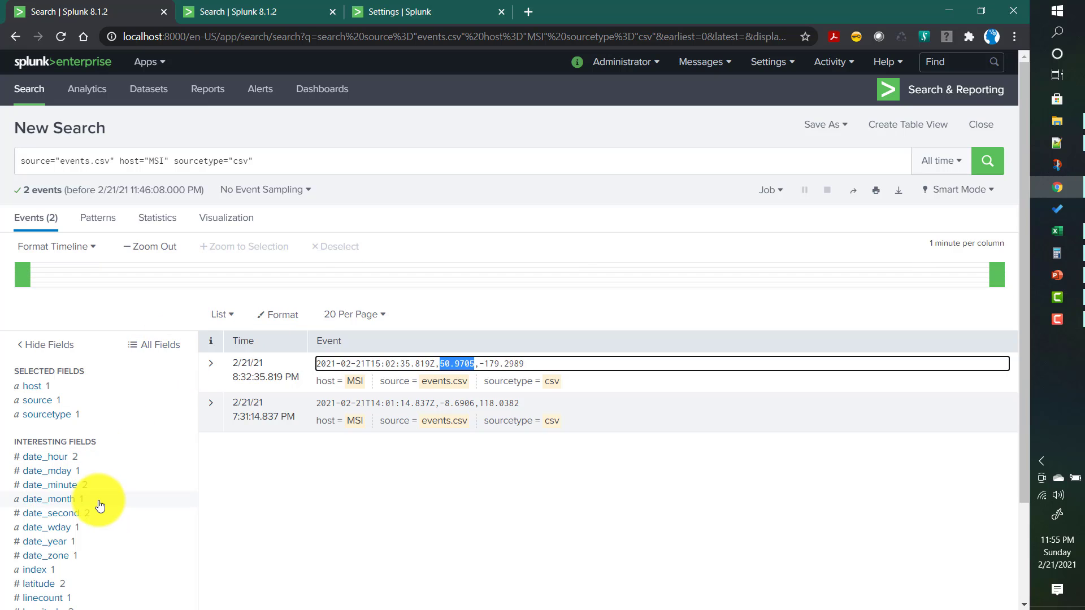
scroll(95, 537, down, 3)
scroll(96, 565, up, 3)
click(279, 169)
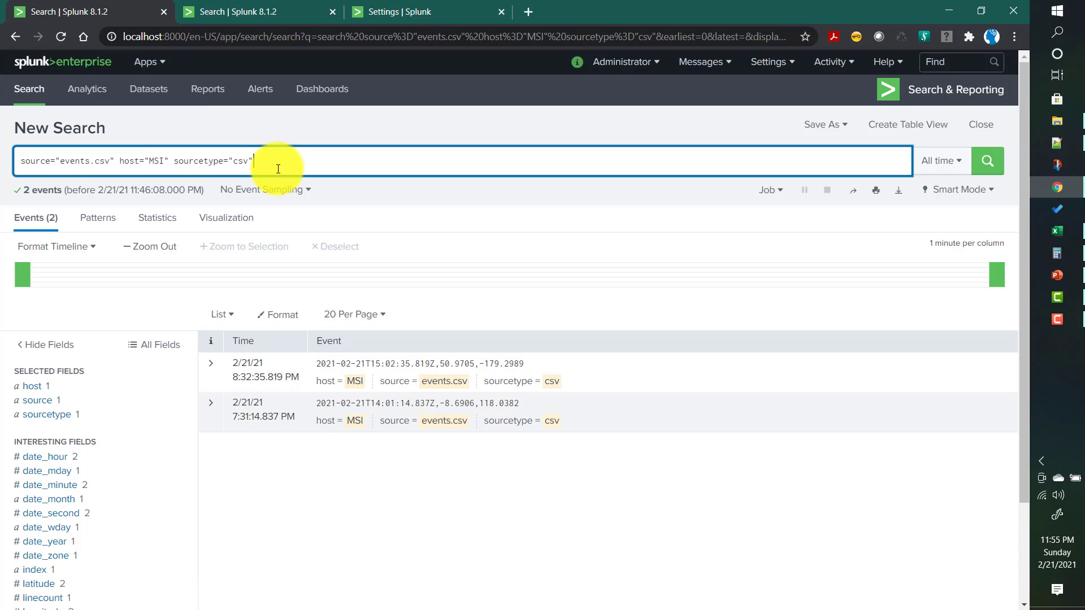
key(shift+Return)
text(| )
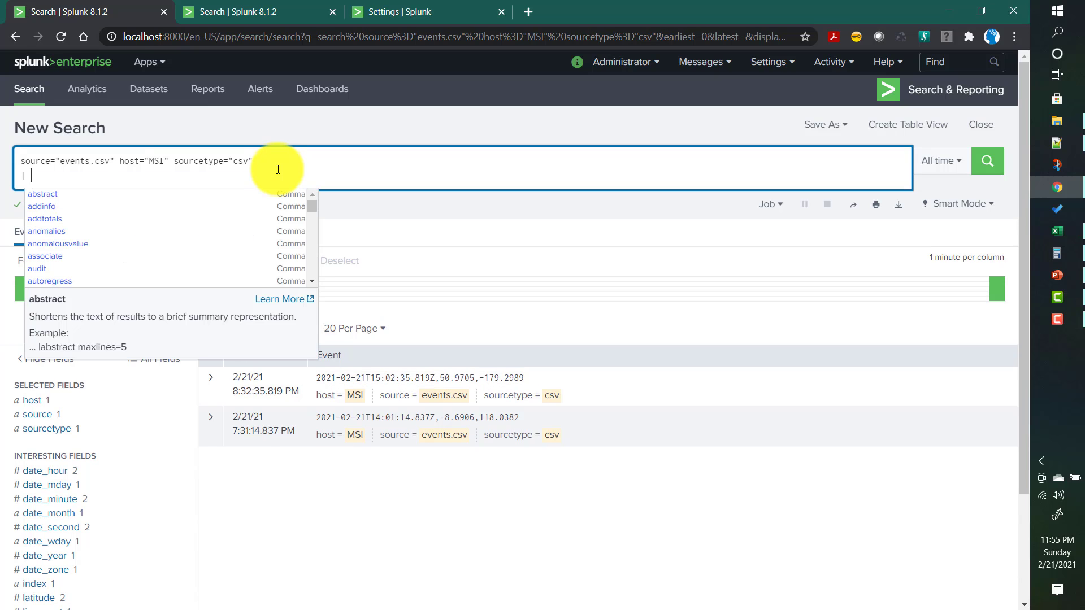
text(lookup)
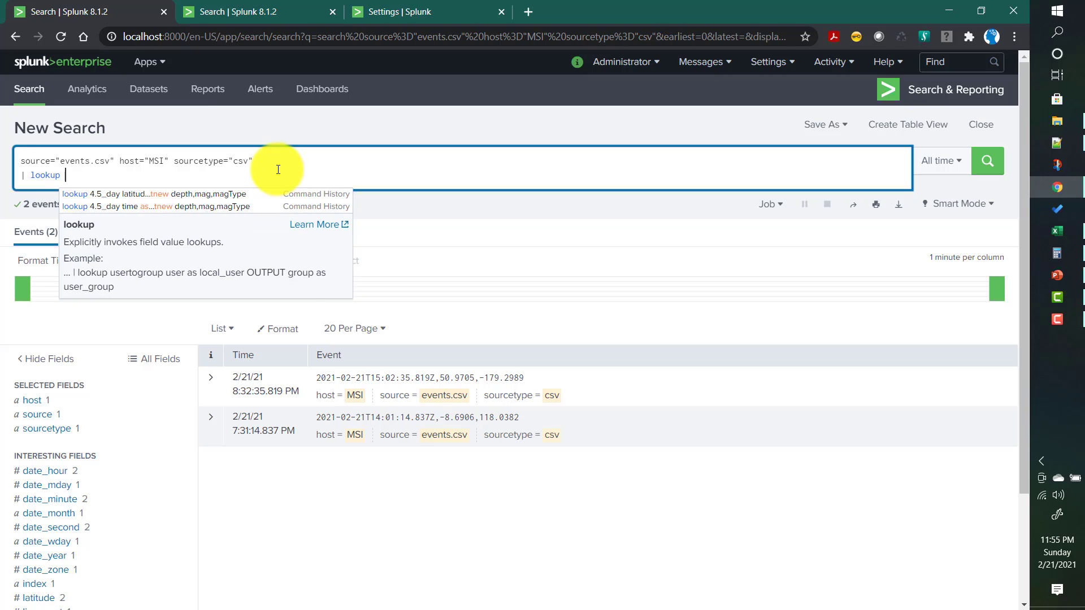
text( 4.5-DAY)
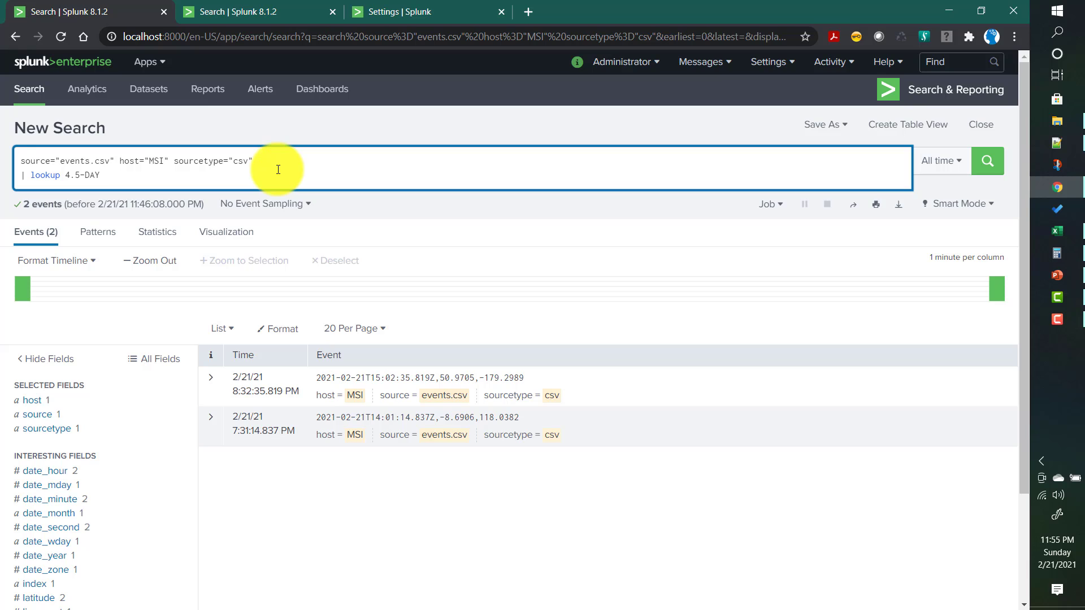
key(BackSpace)
key(BackSpace)
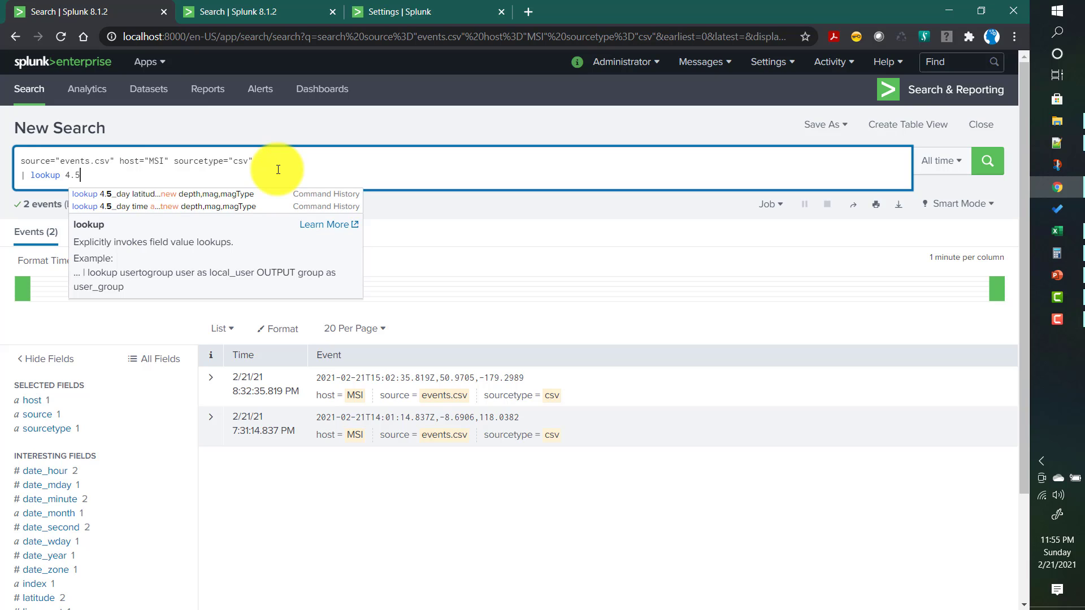
text(_day )
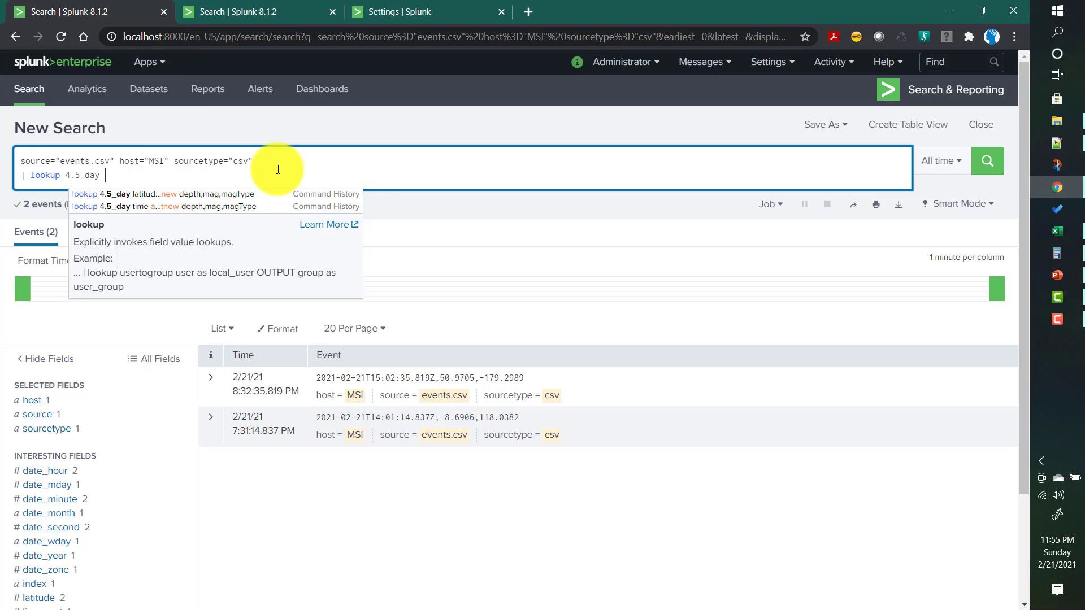
text(la)
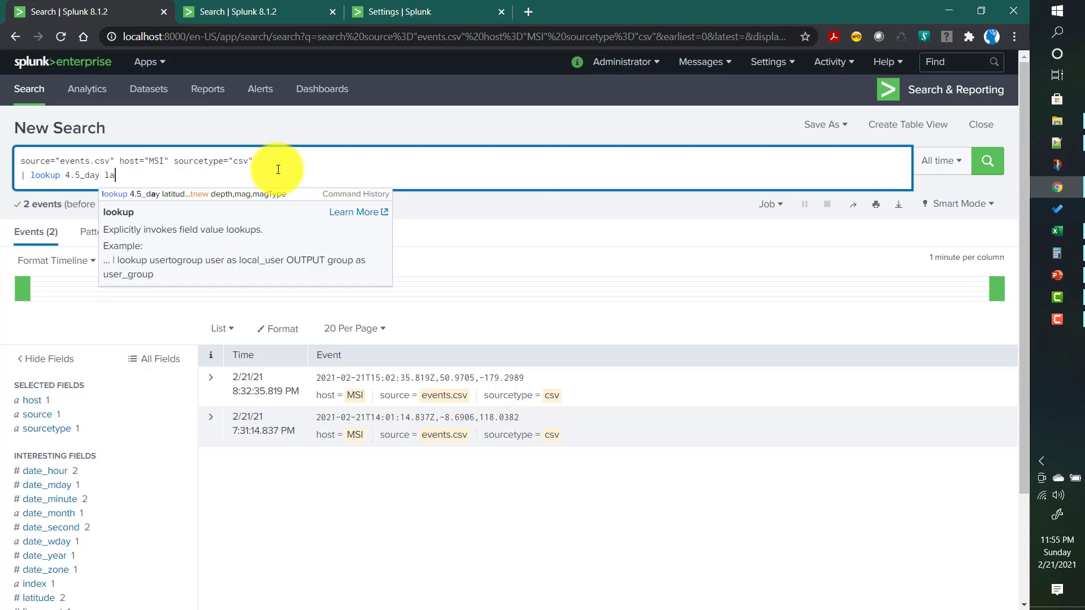
key(Down)
key(Return)
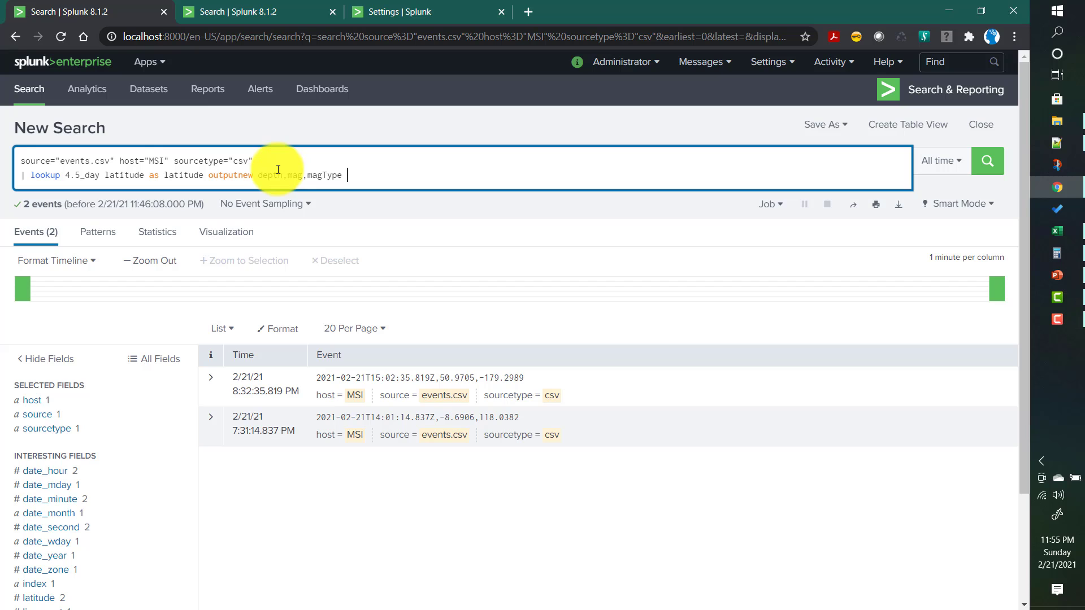
Step: Examine the lookup command's latitude match fields against the event fields, and its outputnew fields depth, mag and magType
double_click(121, 175)
scroll(153, 395, down, 2)
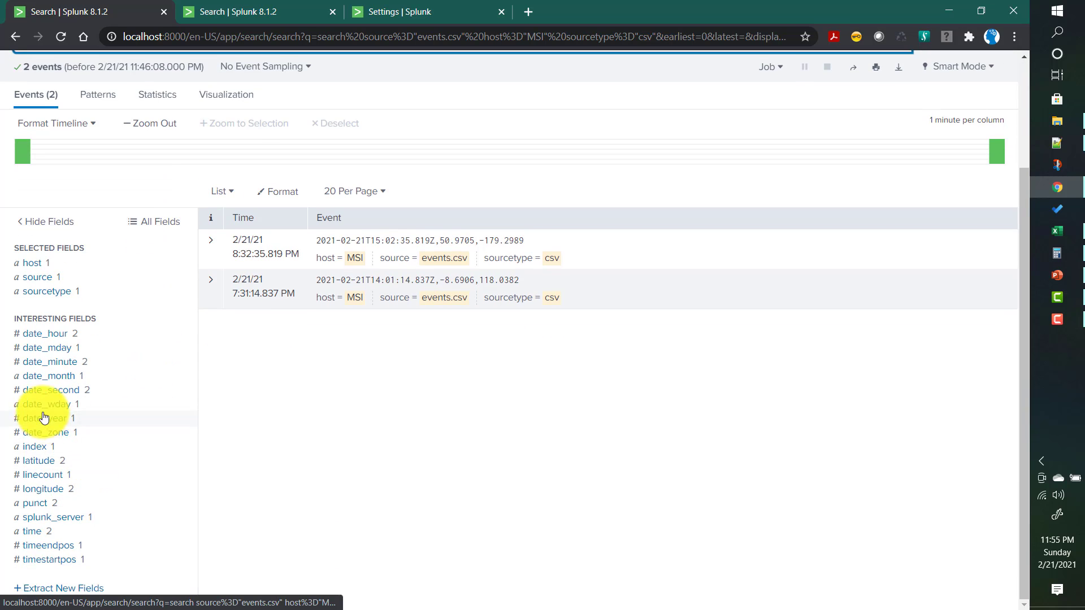
scroll(116, 334, up, 2)
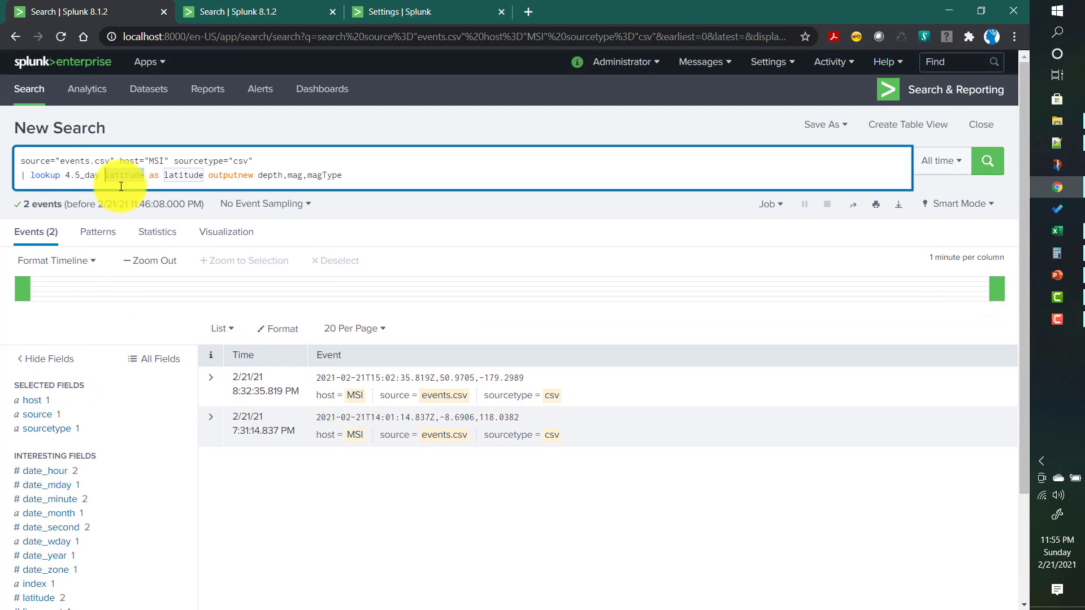
double_click(180, 175)
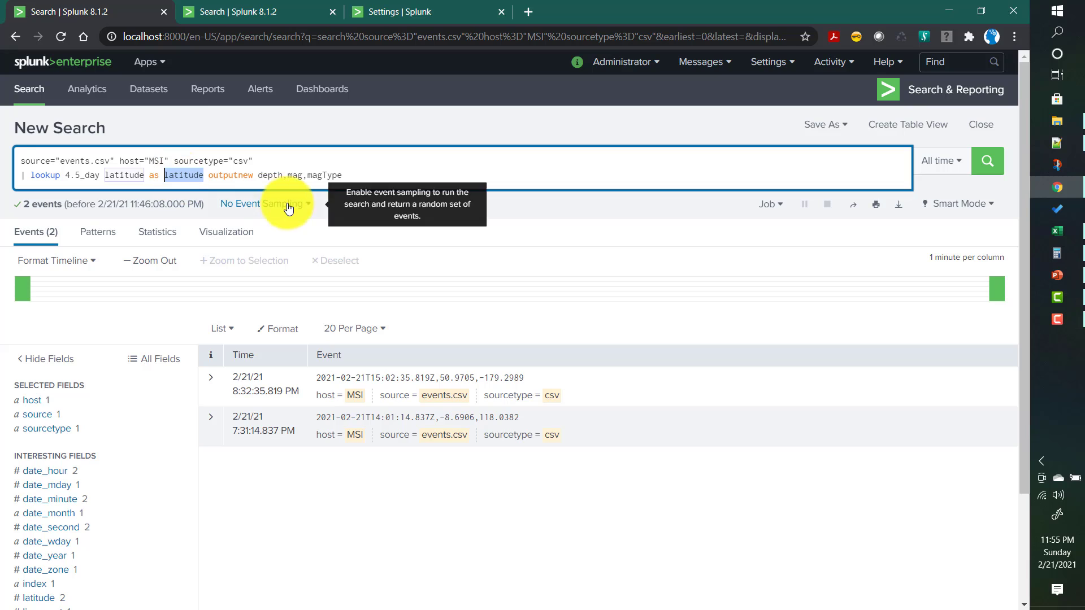
drag(258, 175, 347, 182)
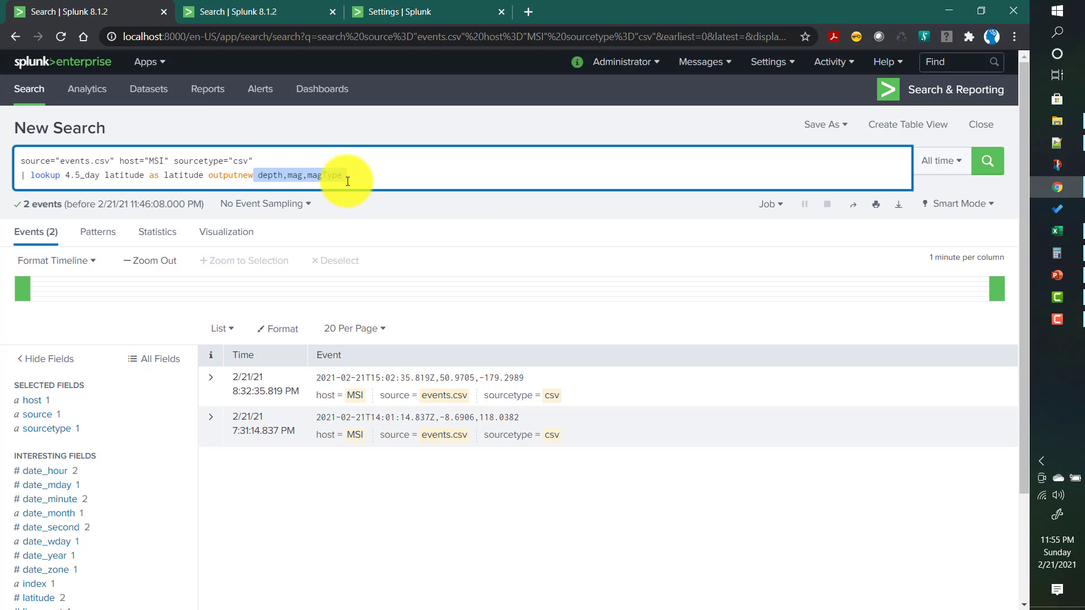
click(347, 181)
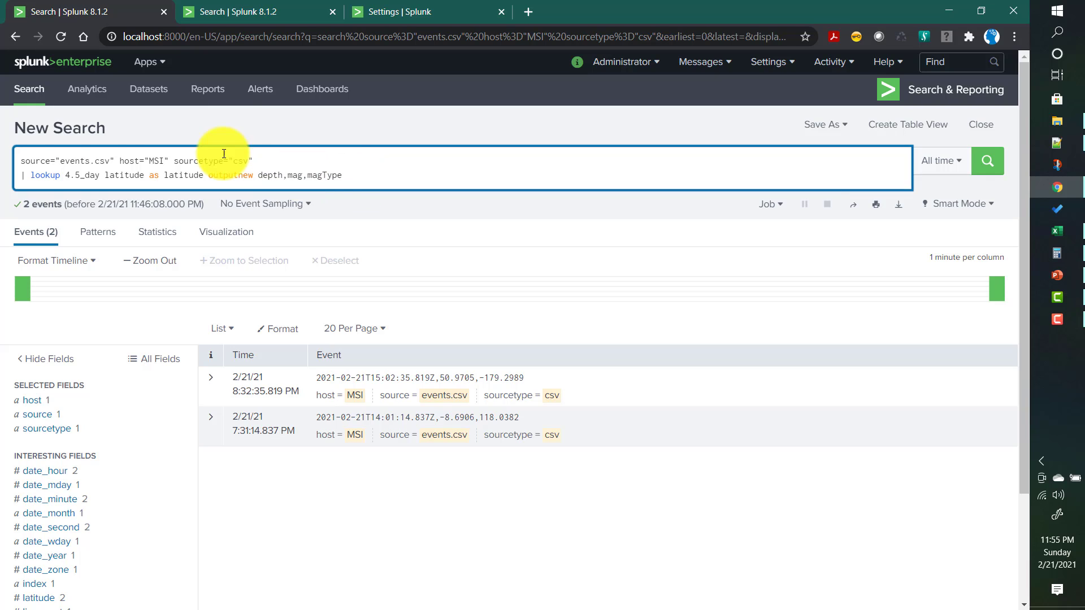